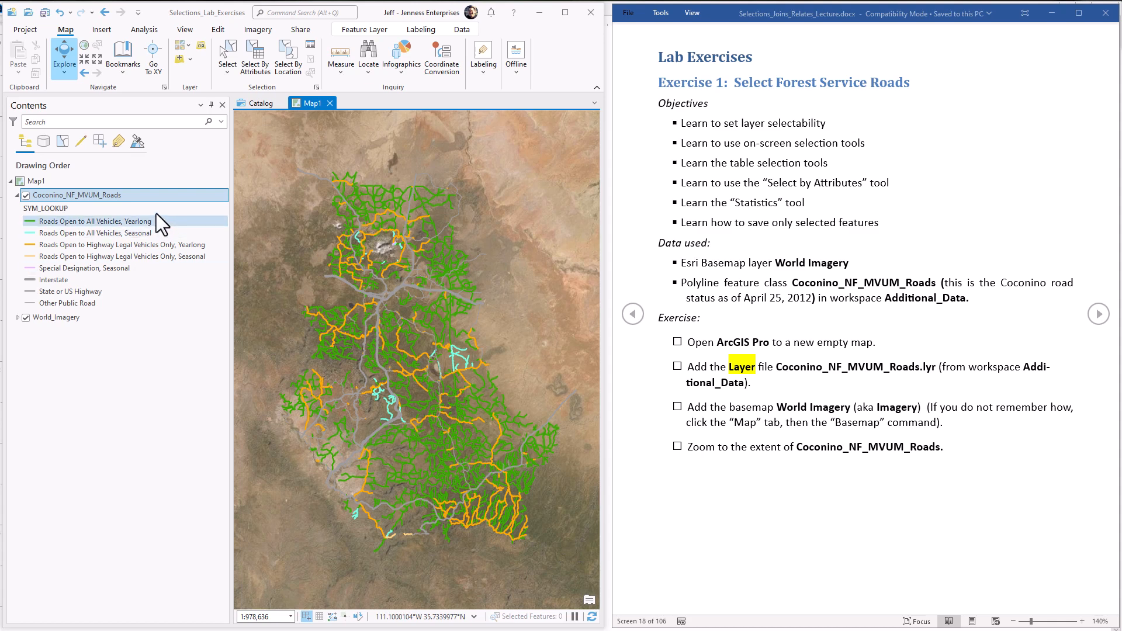
left_click(125, 195)
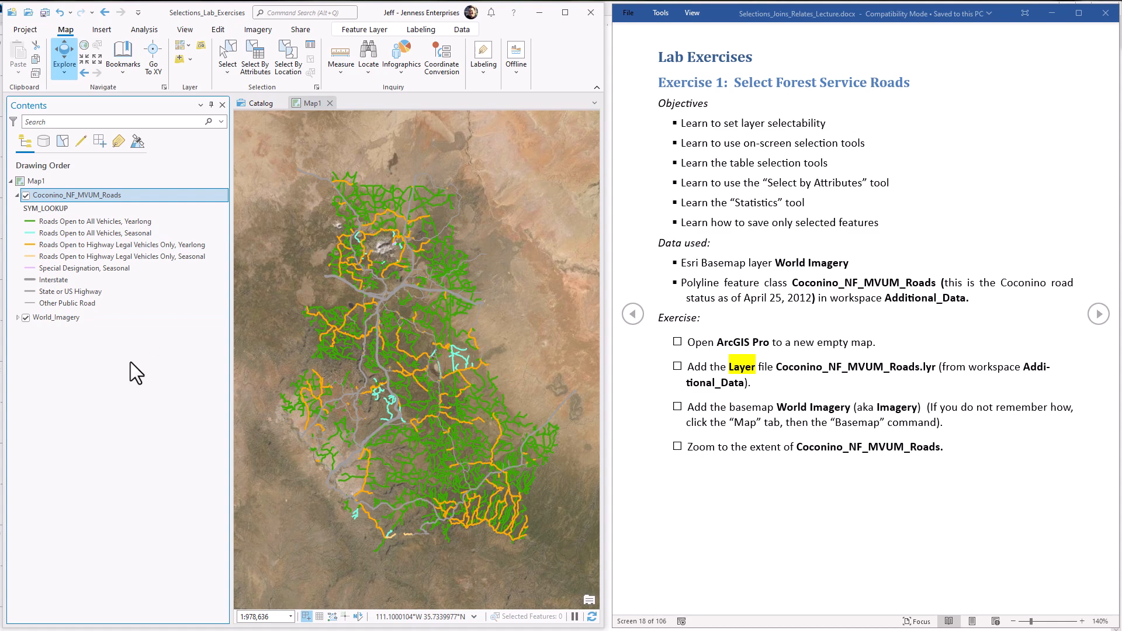
left_click(79, 319)
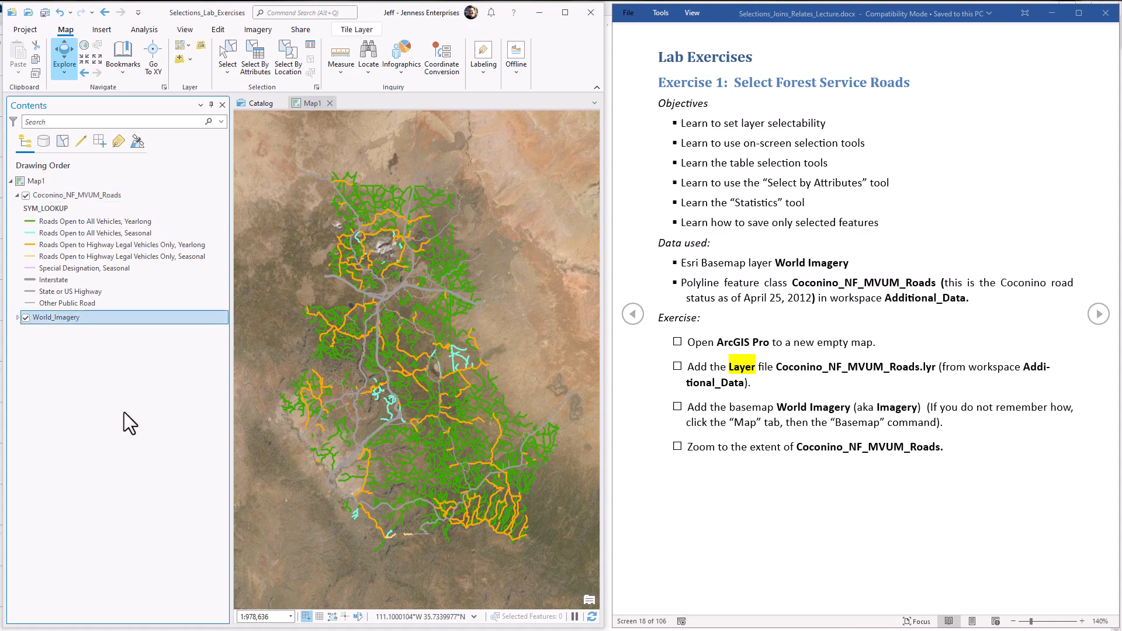
left_click(100, 195)
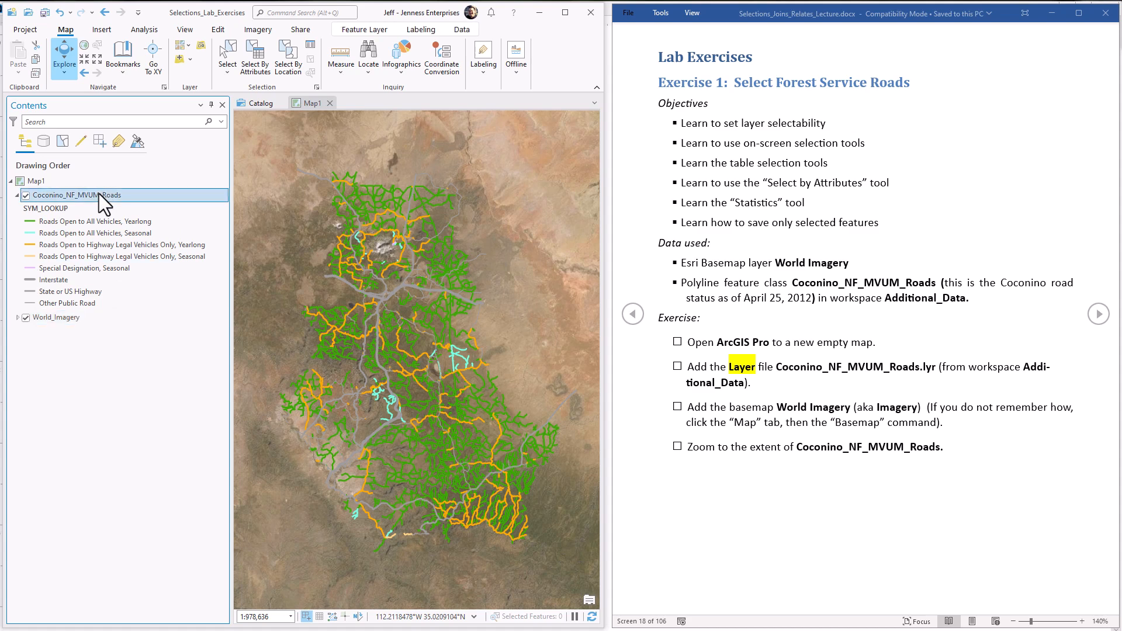
Step: Locate the layer file Coconino_NF_MVUM_Roads.lyr in the Additional_Data folder through Add Data, and close the dialog without adding it
left_click(177, 62)
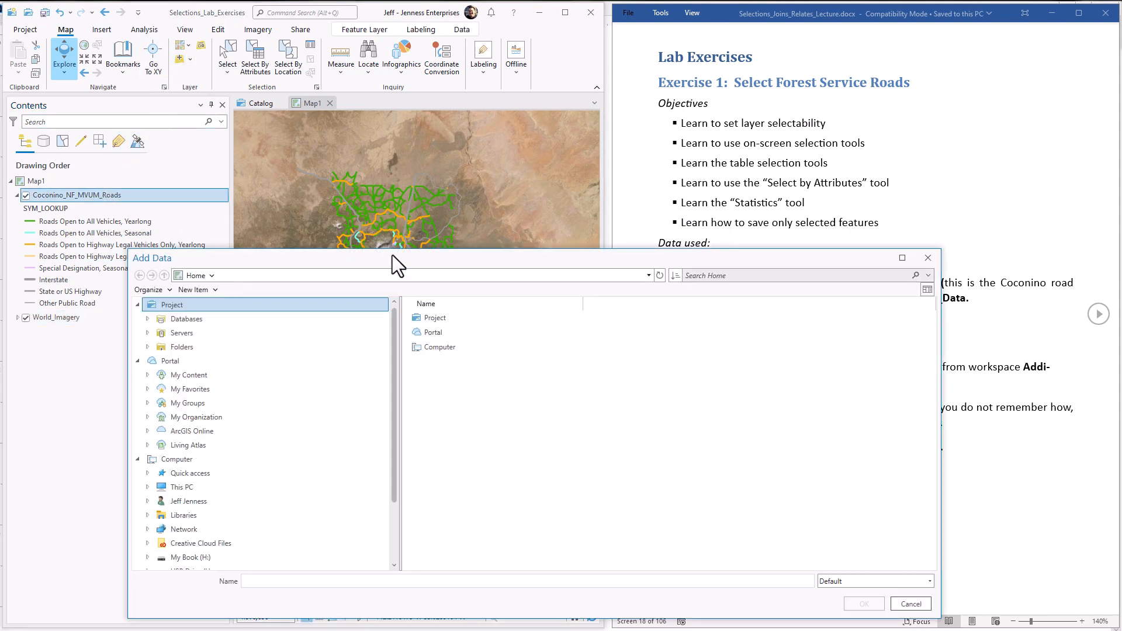
left_click_drag(391, 255, 299, 220)
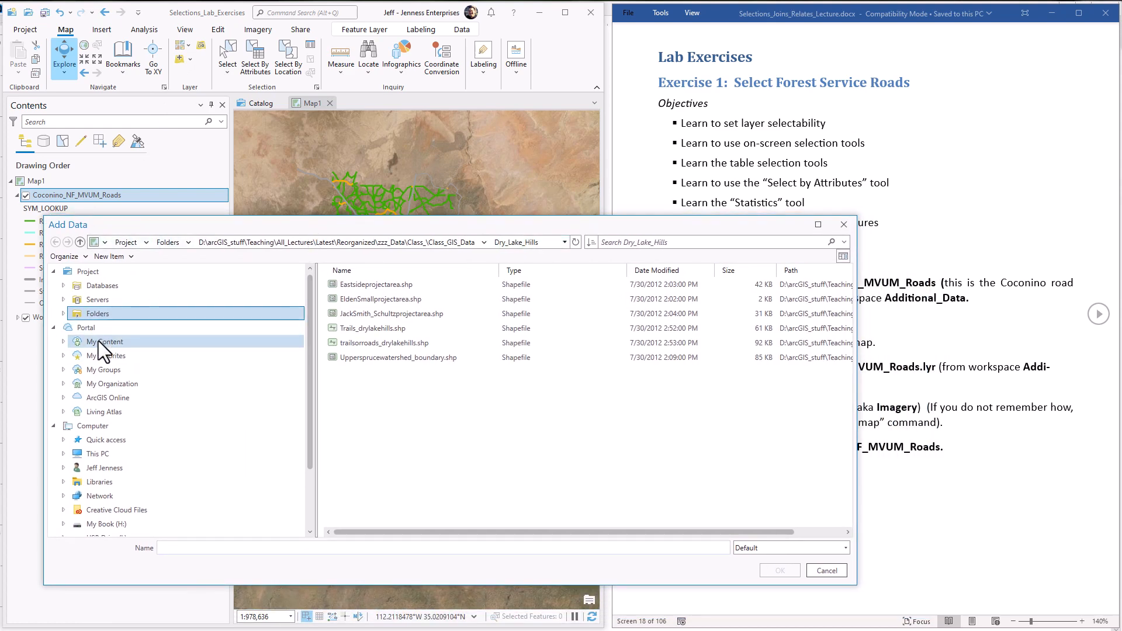
left_click(85, 309)
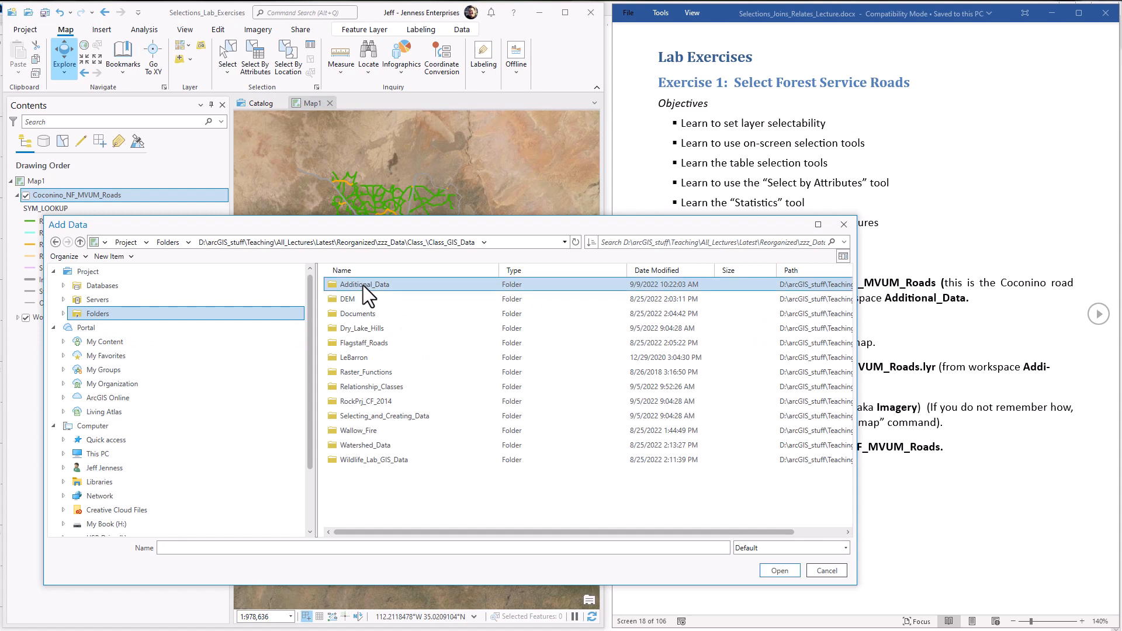
double_click(363, 285)
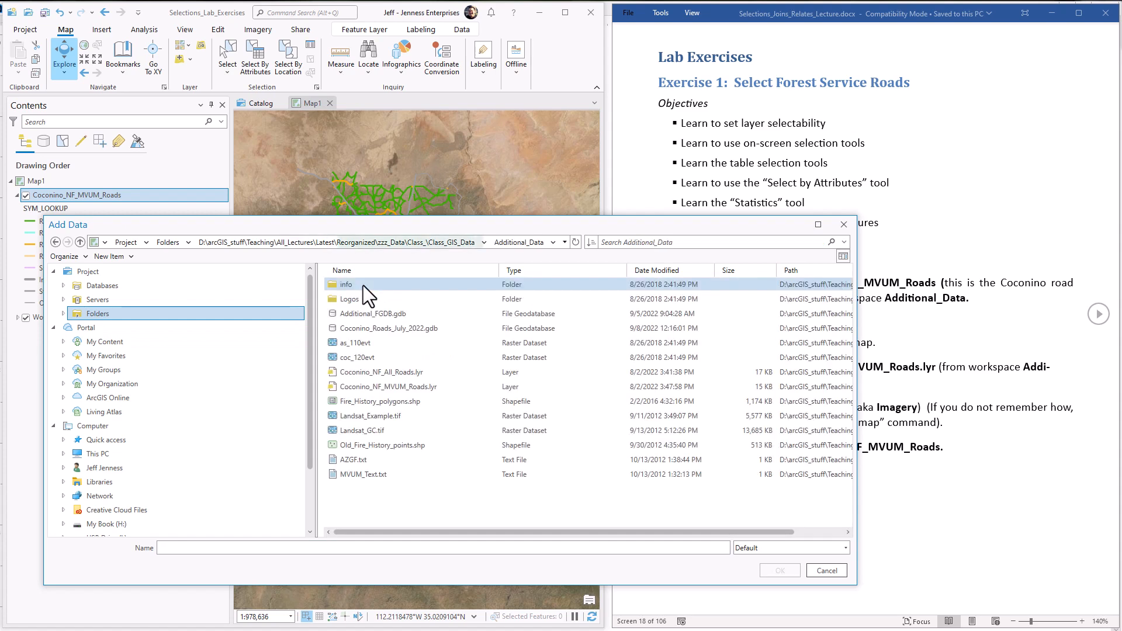
left_click(422, 388)
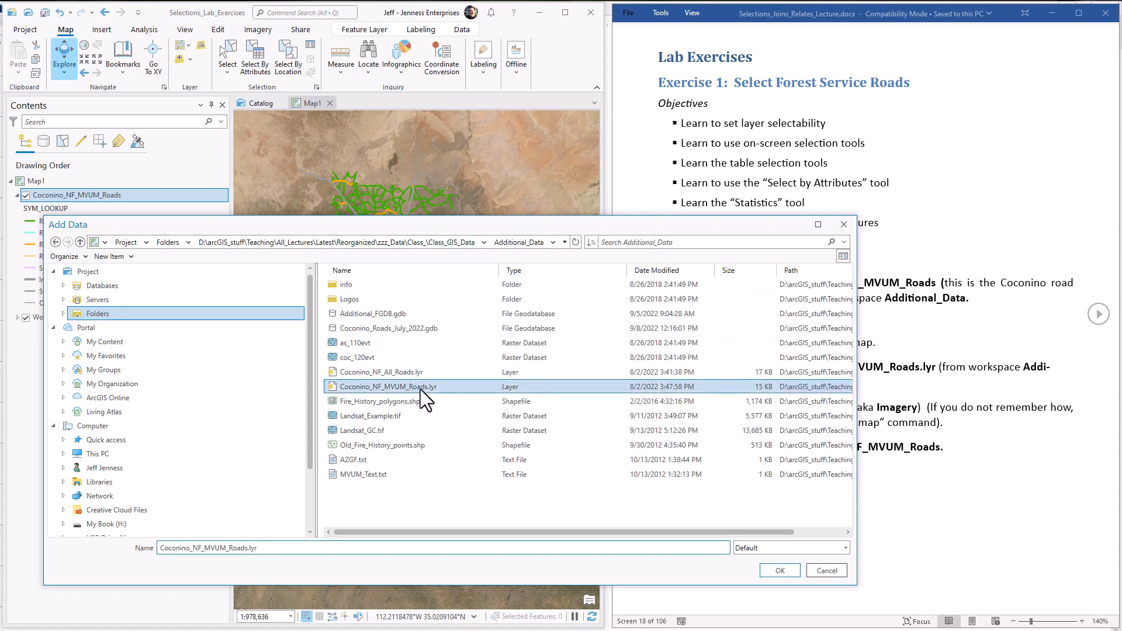
left_click(847, 231)
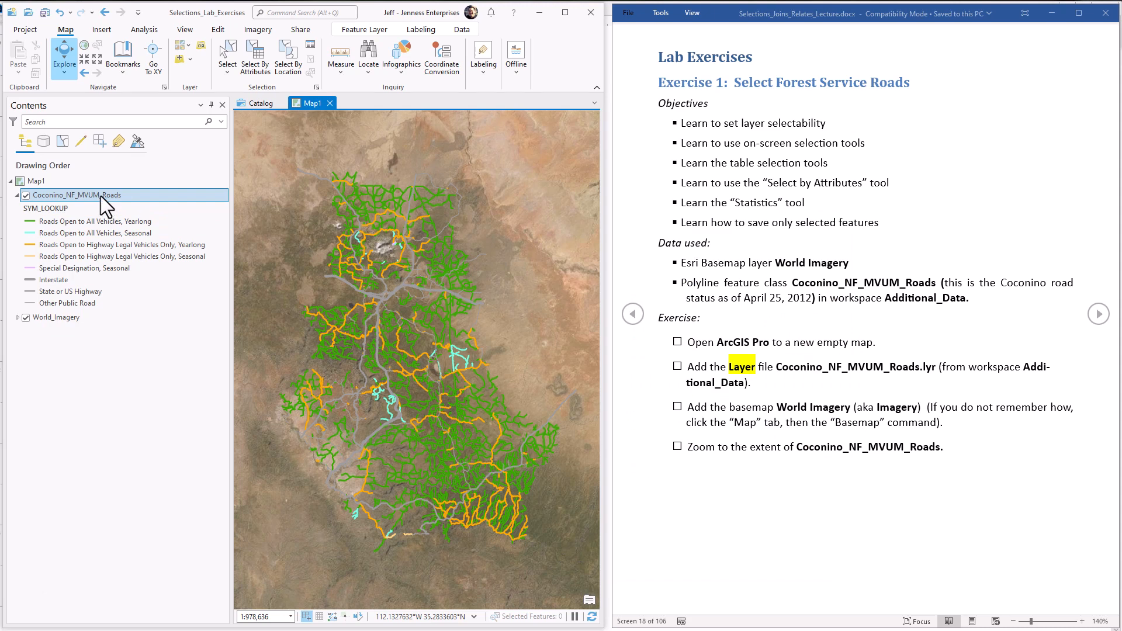
Step: Zoom the map to the extent of Coconino_NF_MVUM_Roads and advance the exercise document to the On-Screen Selection Tools page
right_click(132, 194)
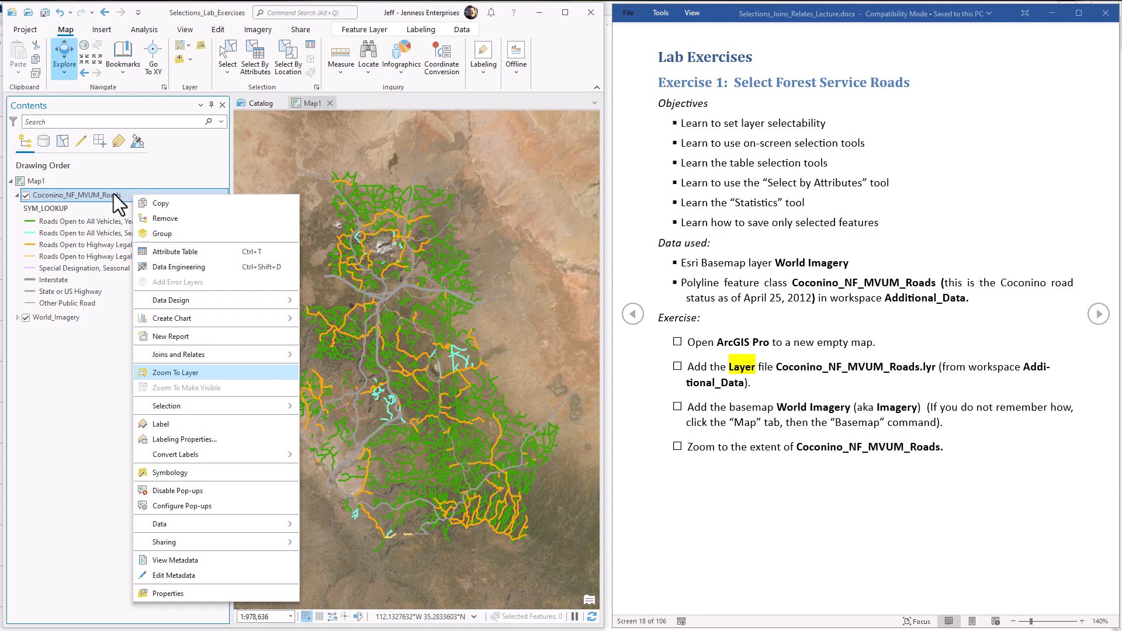
left_click(219, 374)
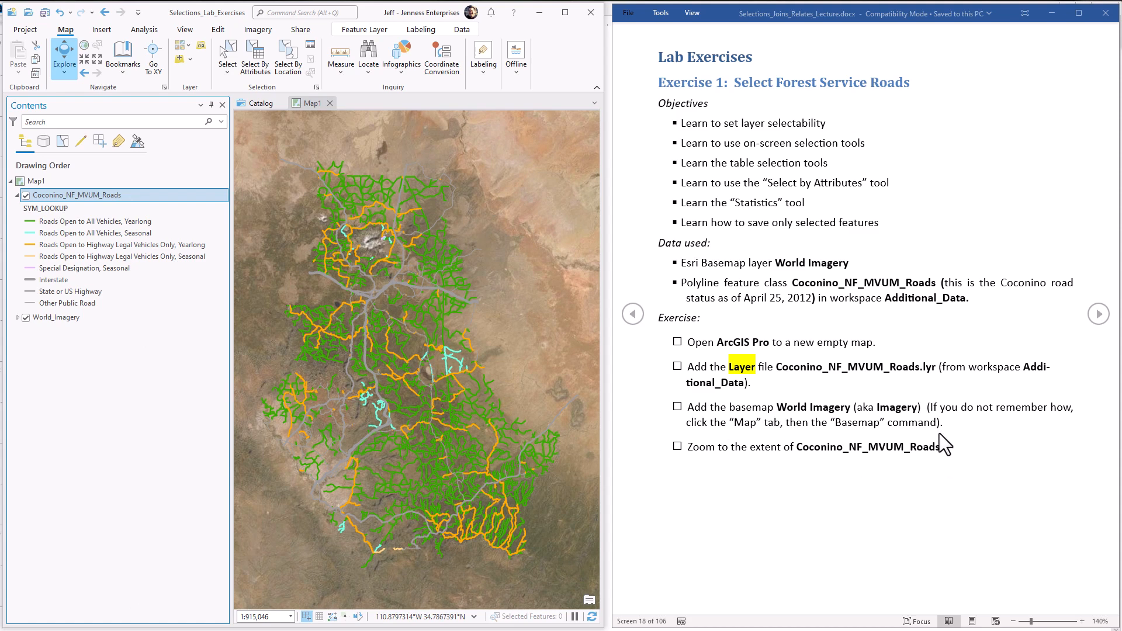
left_click(1097, 316)
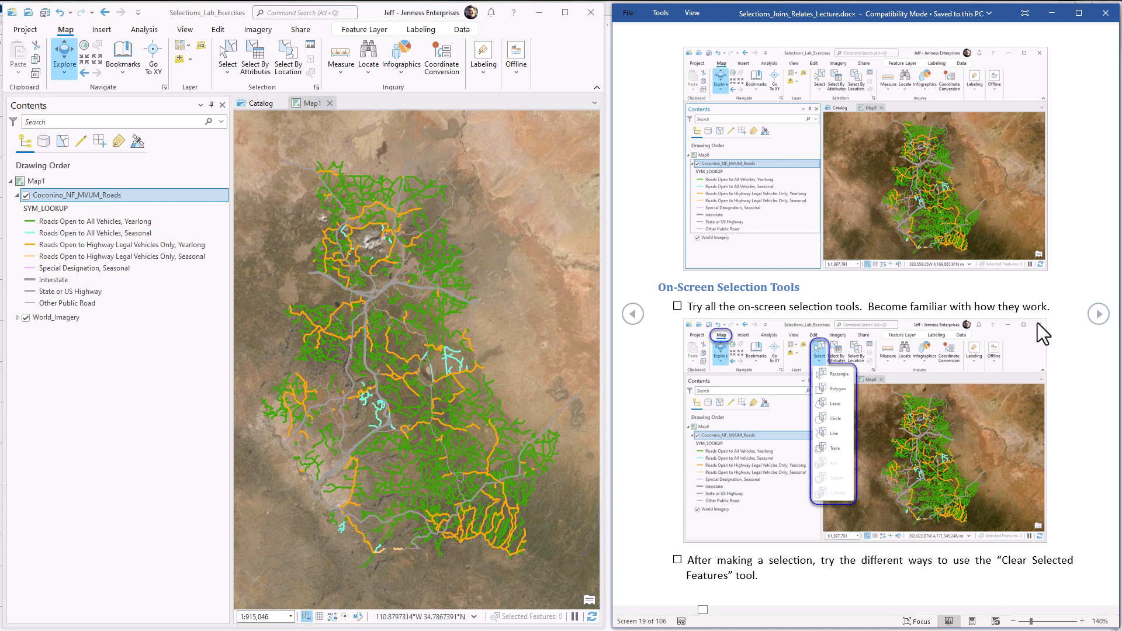
Step: Select the roads in the northern part of the forest by drawing a box with the Rectangle selection tool
left_click(59, 34)
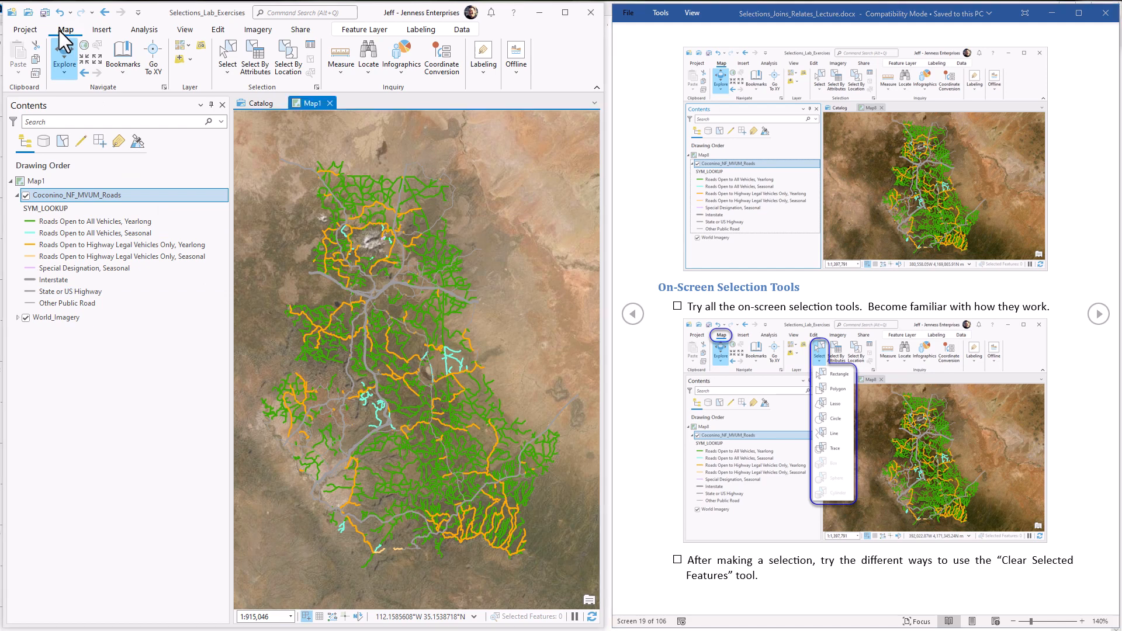
left_click(226, 73)
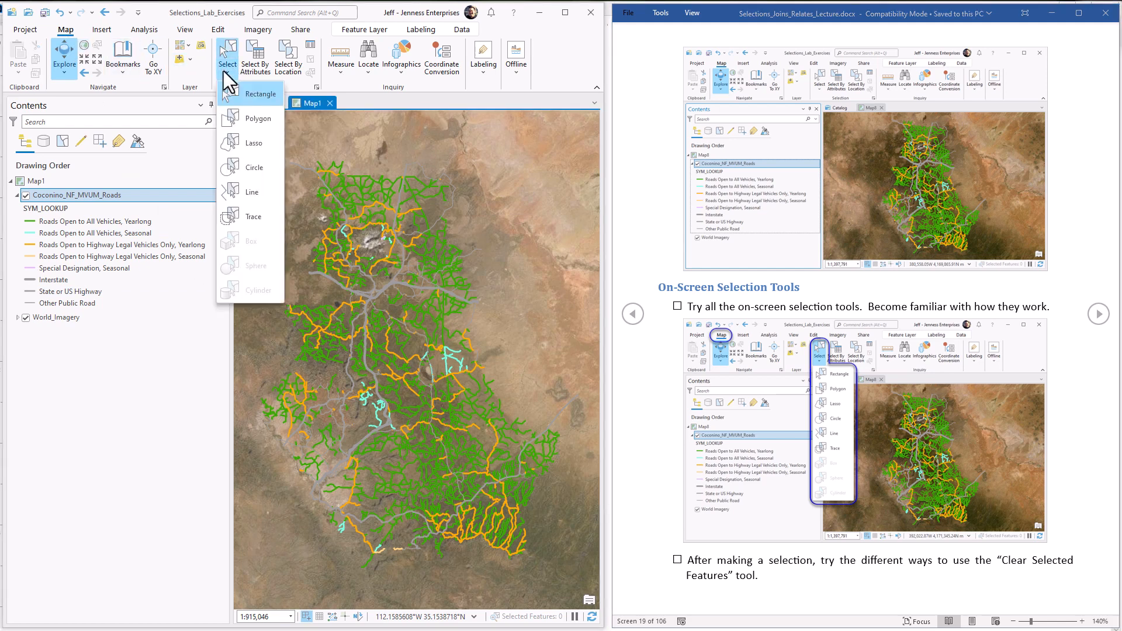
left_click(257, 94)
left_click_drag(267, 154, 498, 290)
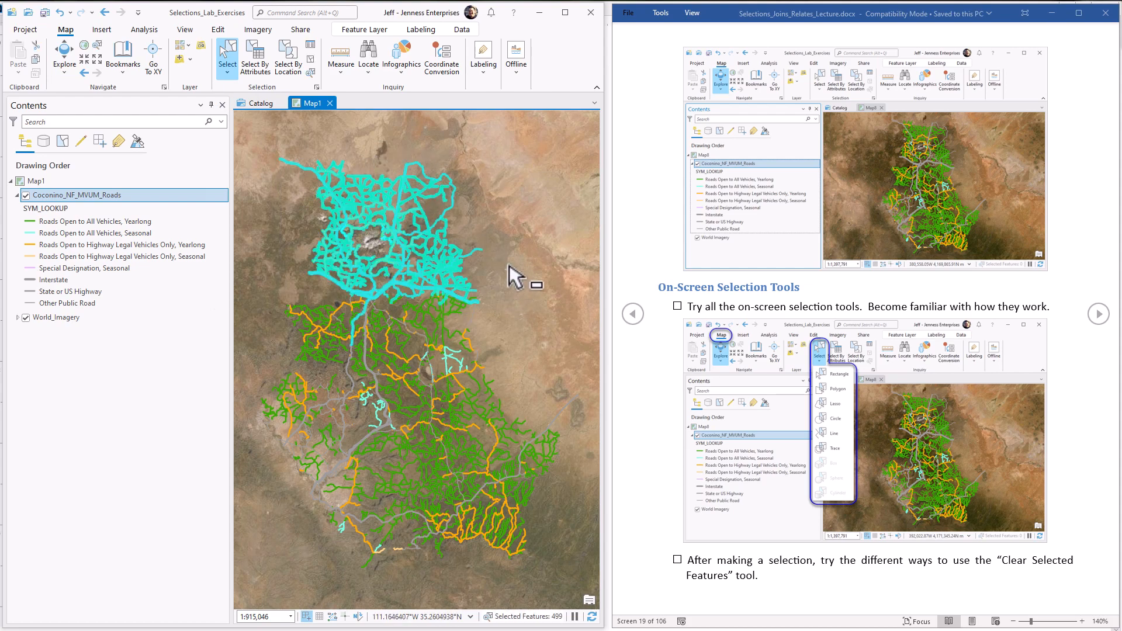
Step: Select the roads in the south-central part of the forest with the Circle selection tool
left_click(224, 70)
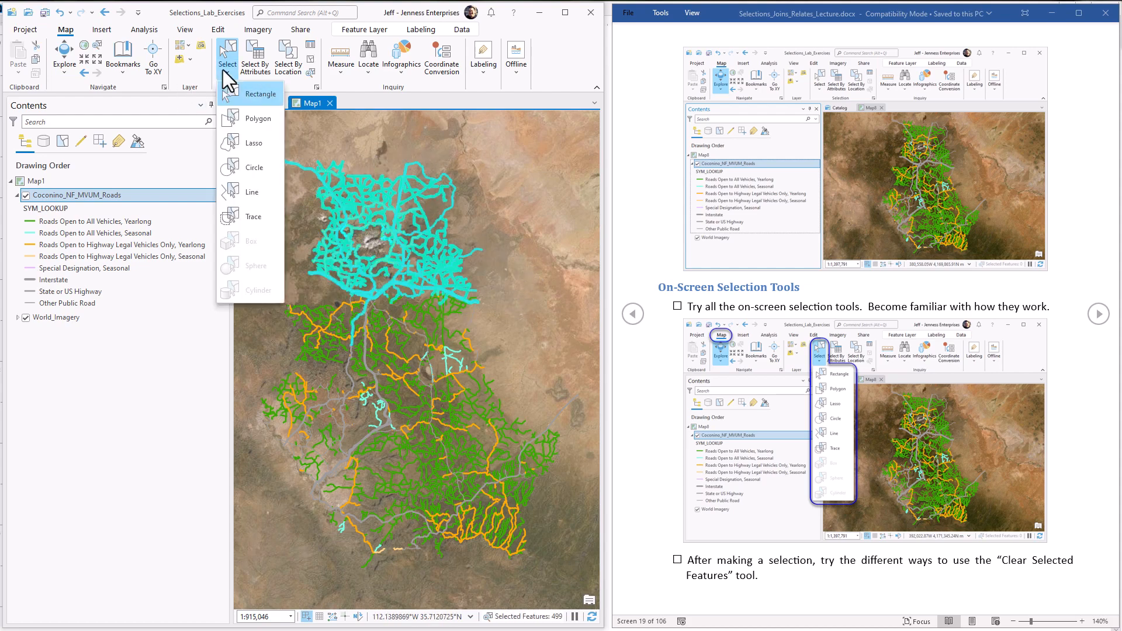
left_click(256, 166)
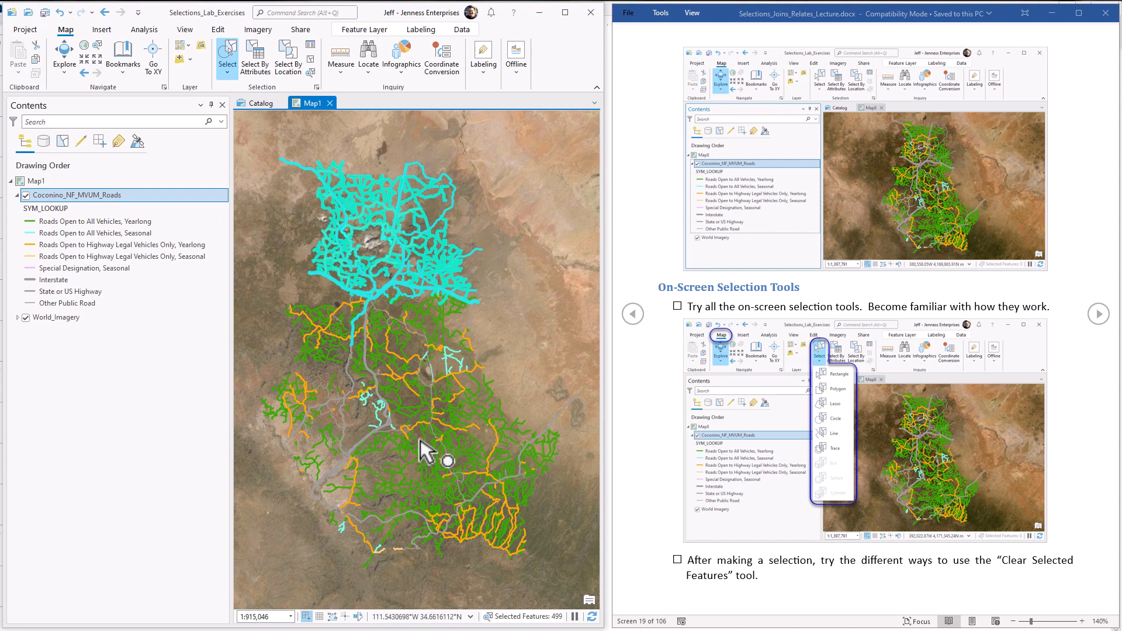
left_click_drag(421, 439, 452, 480)
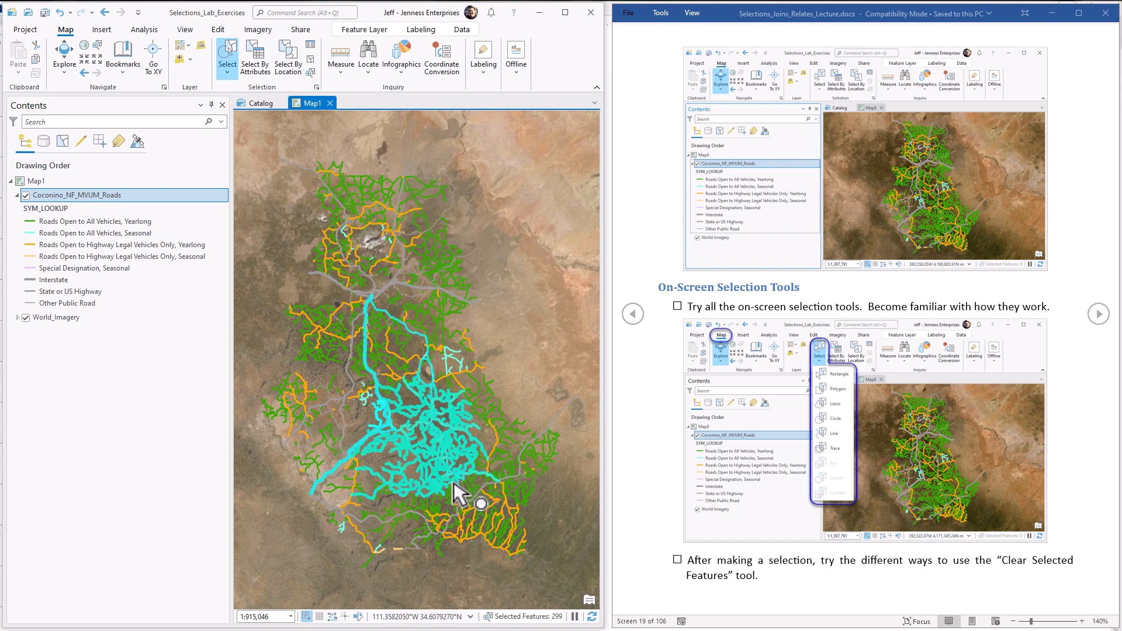
Step: Select the northernmost roads by outlining them with the Polygon selection tool
left_click(228, 75)
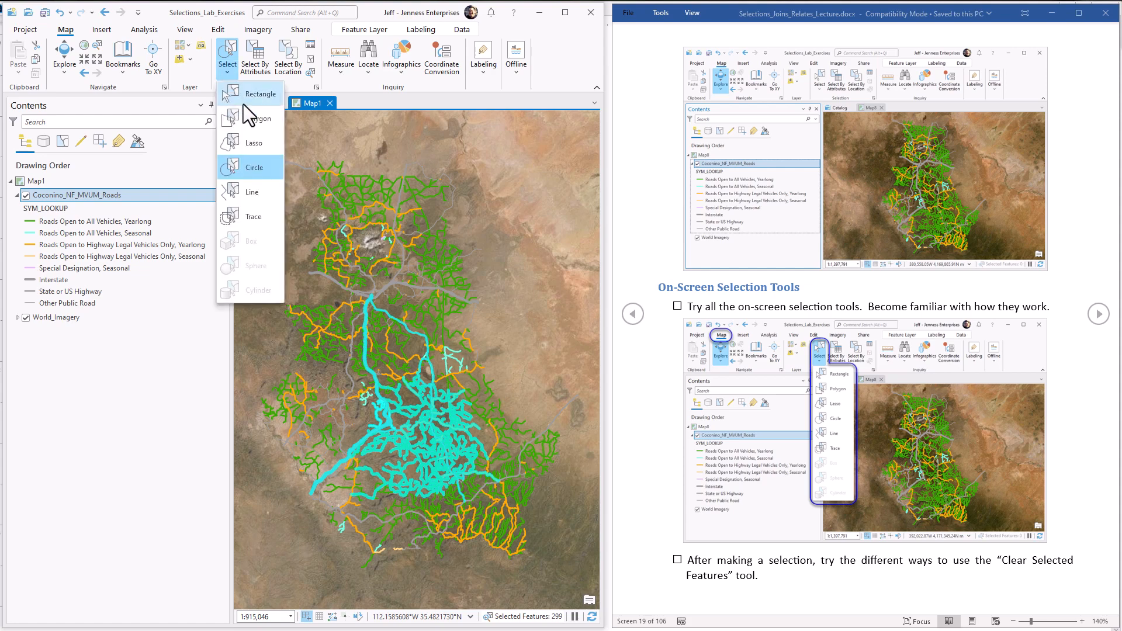
left_click(251, 118)
left_click(303, 149)
mouse_move(369, 145)
left_mouse_down()
mouse_move(491, 201)
mouse_move(474, 246)
mouse_move(374, 257)
mouse_move(292, 206)
left_mouse_up()
Step: Select the roads across the central and southern forest with a freehand Lasso selection
left_click(226, 75)
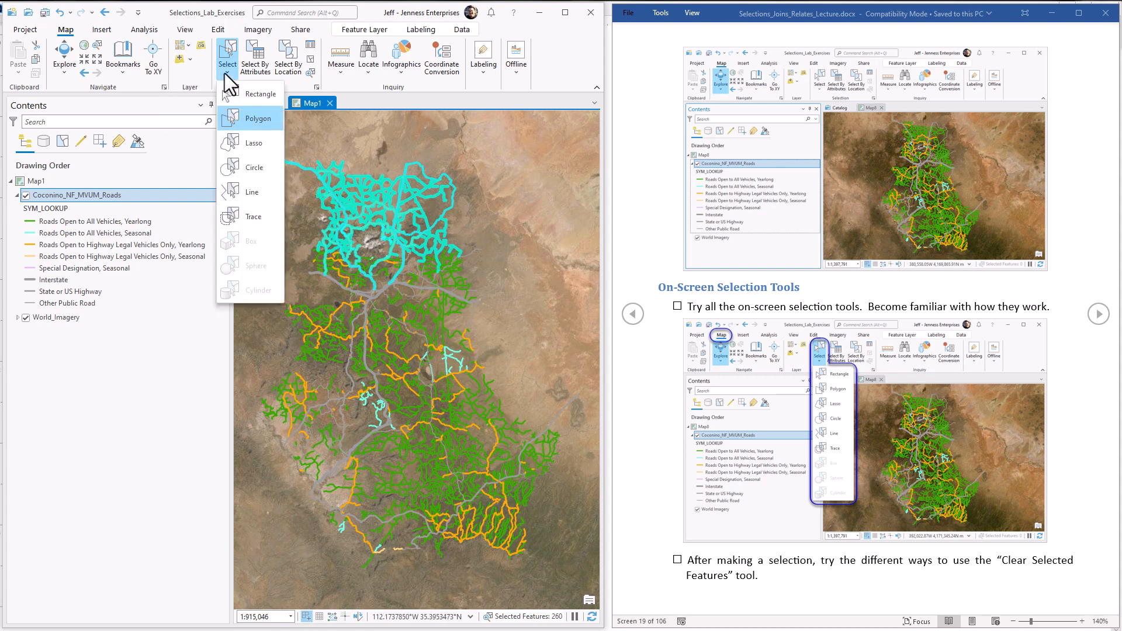
left_click(251, 146)
mouse_move(268, 346)
left_mouse_down()
mouse_move(363, 313)
mouse_move(501, 320)
mouse_move(545, 409)
mouse_move(529, 494)
mouse_move(489, 520)
mouse_move(395, 478)
mouse_move(322, 523)
mouse_move(271, 446)
mouse_move(254, 367)
mouse_move(268, 368)
left_mouse_up()
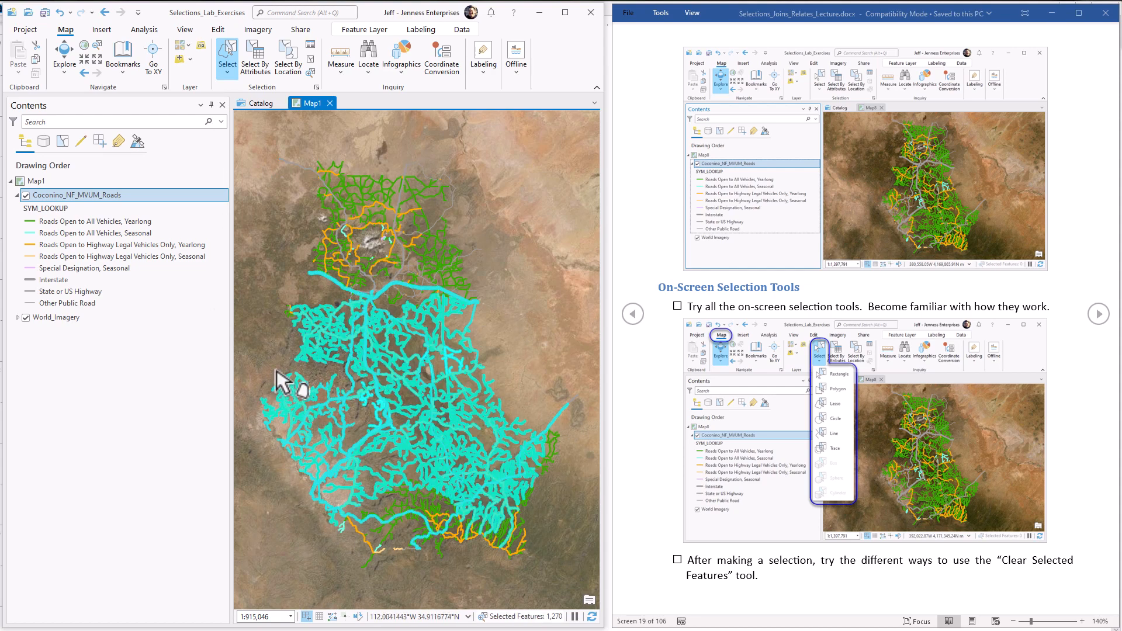
Step: Select the roads crossed by a line drawn through the northern forest with the Line selection tool
left_click(224, 74)
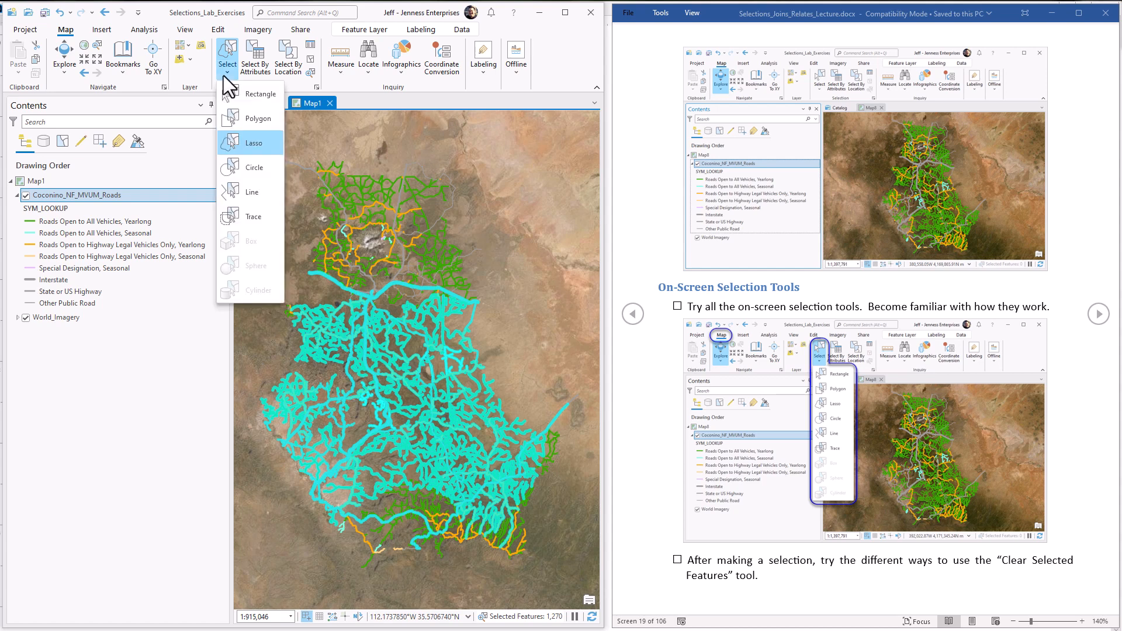
left_click(251, 191)
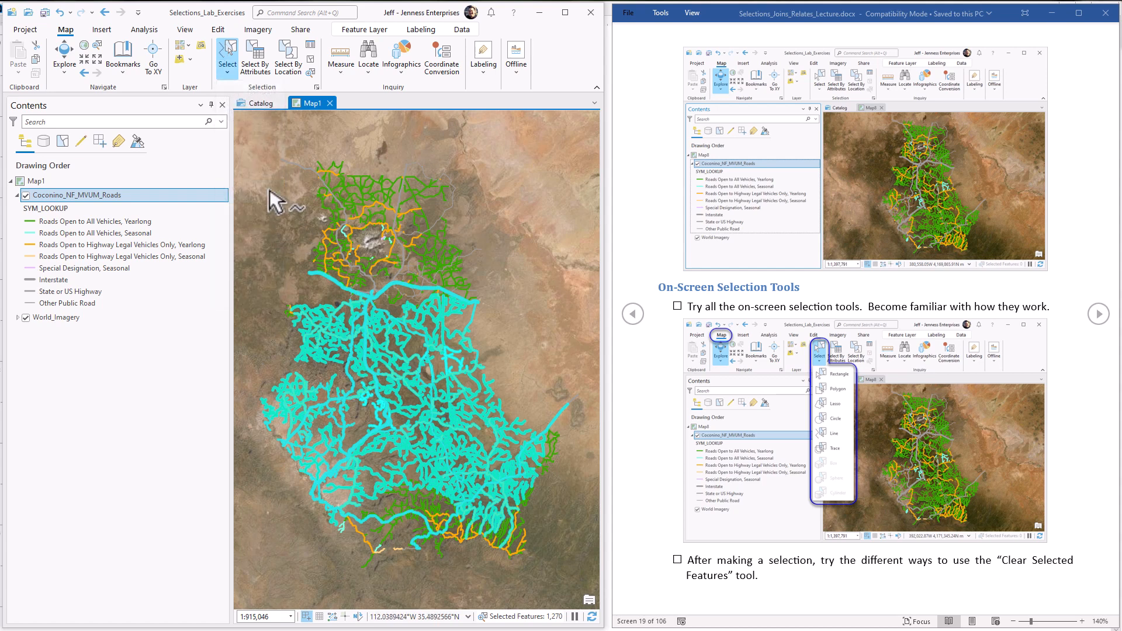
mouse_move(269, 189)
left_mouse_down()
mouse_move(293, 209)
mouse_move(429, 216)
mouse_move(523, 301)
left_mouse_up()
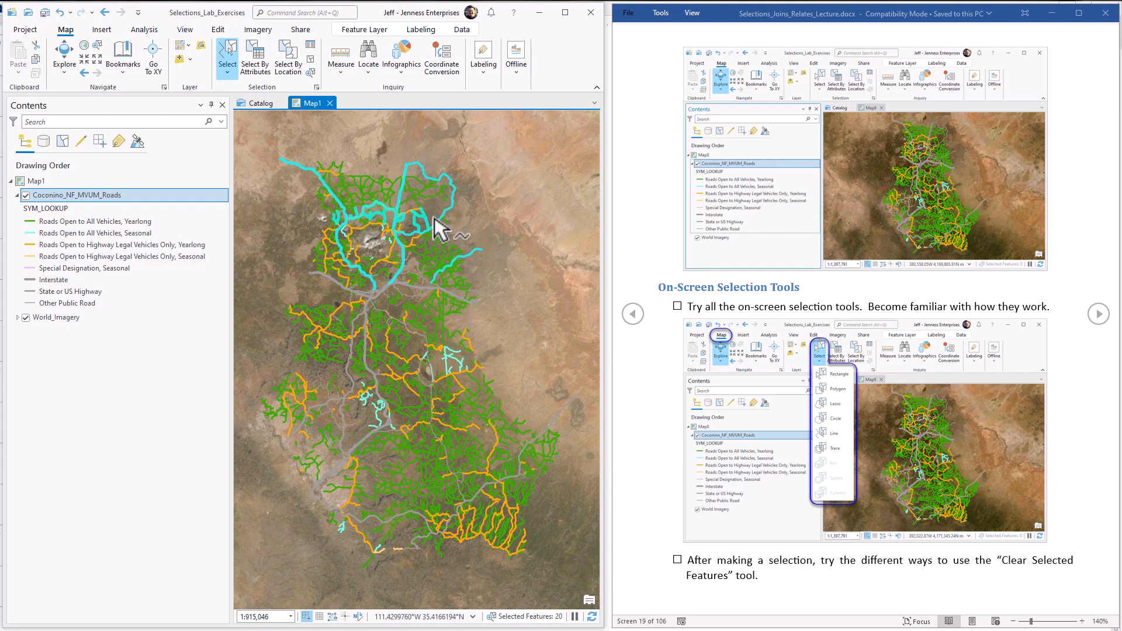
Step: Select connected roads with the Trace selection tool, following the north-south road down past the highway junction to a southern branch
scroll(433, 217, "up", 6)
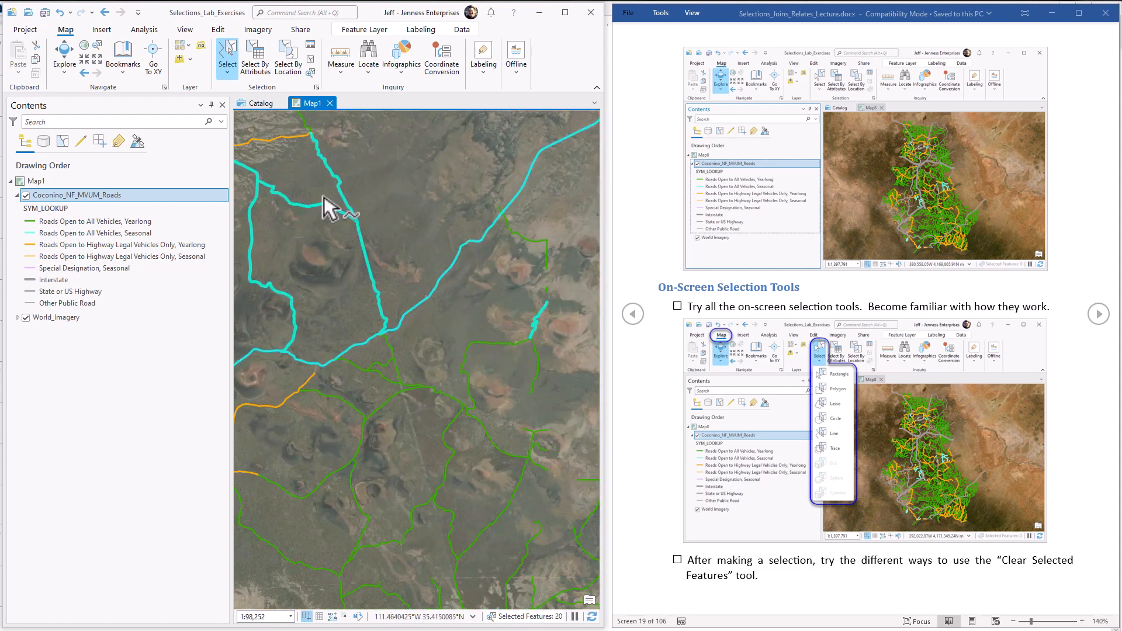
left_click(225, 74)
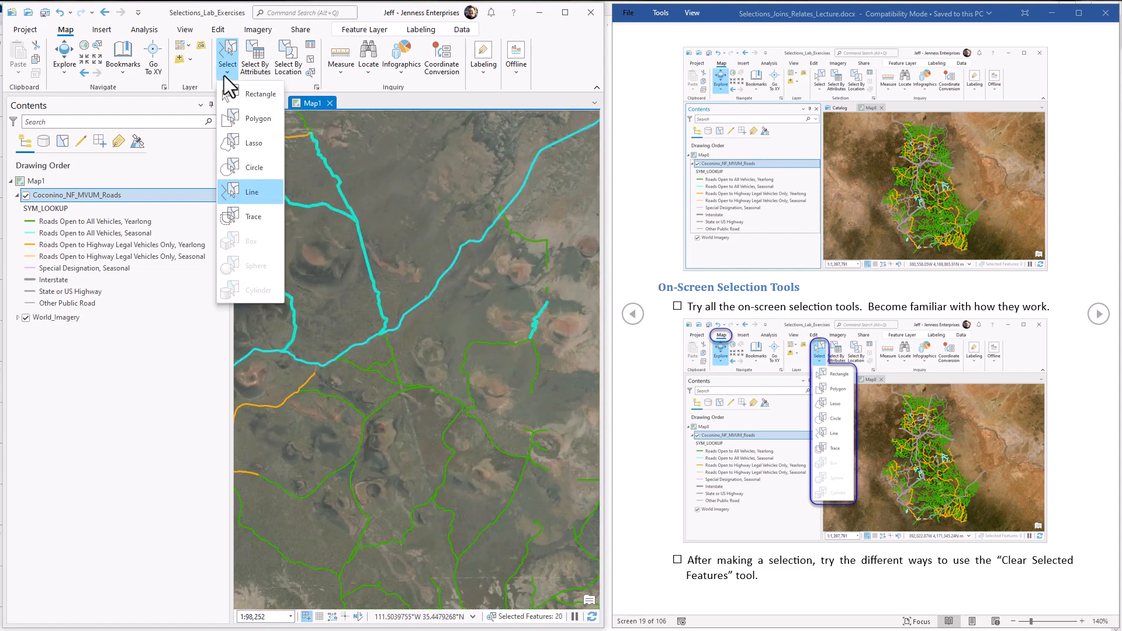
left_click(253, 217)
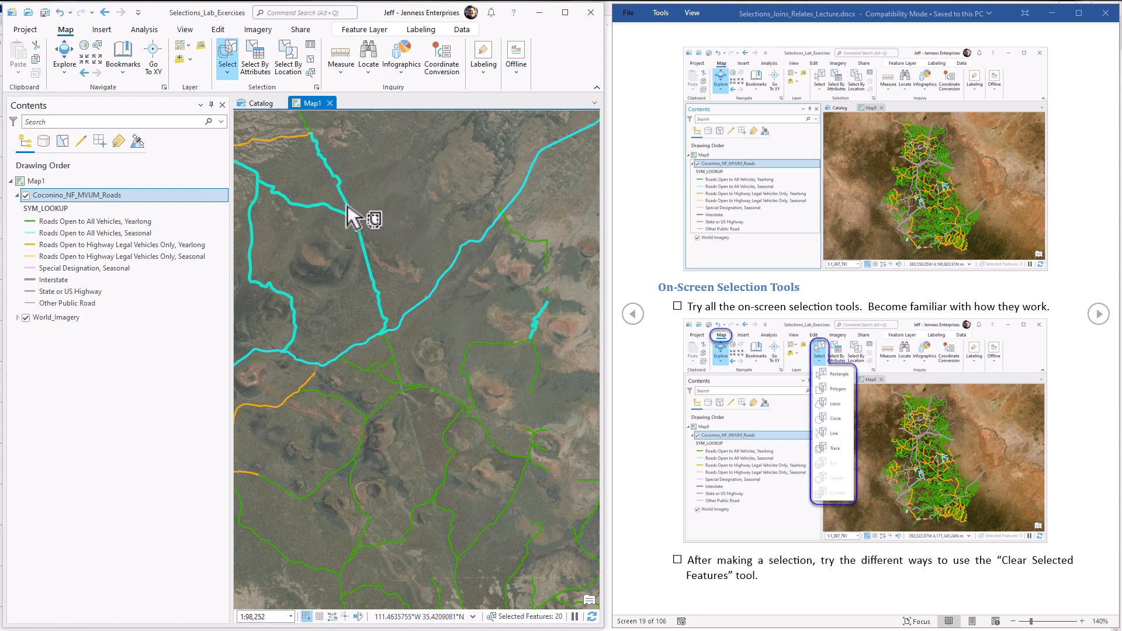
left_click(344, 199)
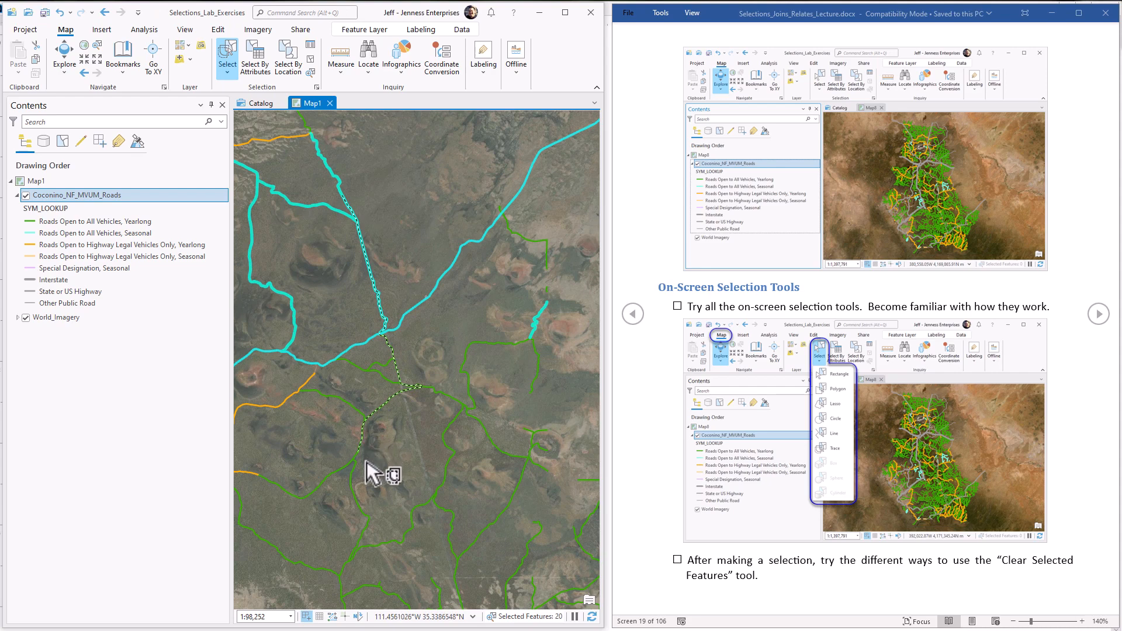
double_click(357, 486)
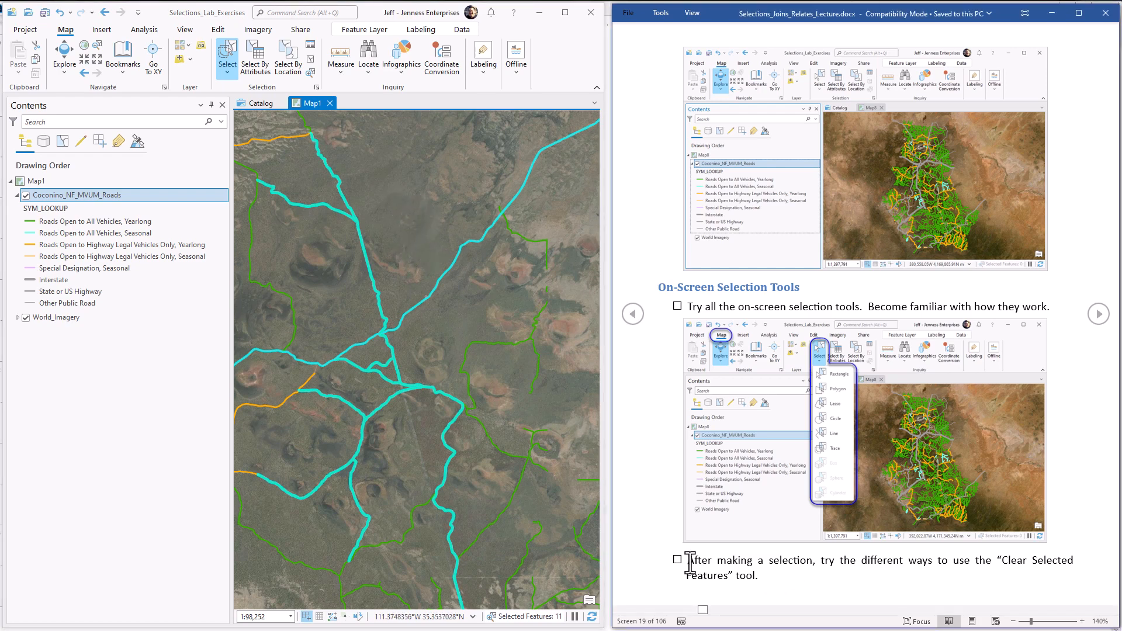
Step: Highlight the exercise instruction about the Clear Selected Features tool and clear the selected road features on the map
triple_click(723, 573)
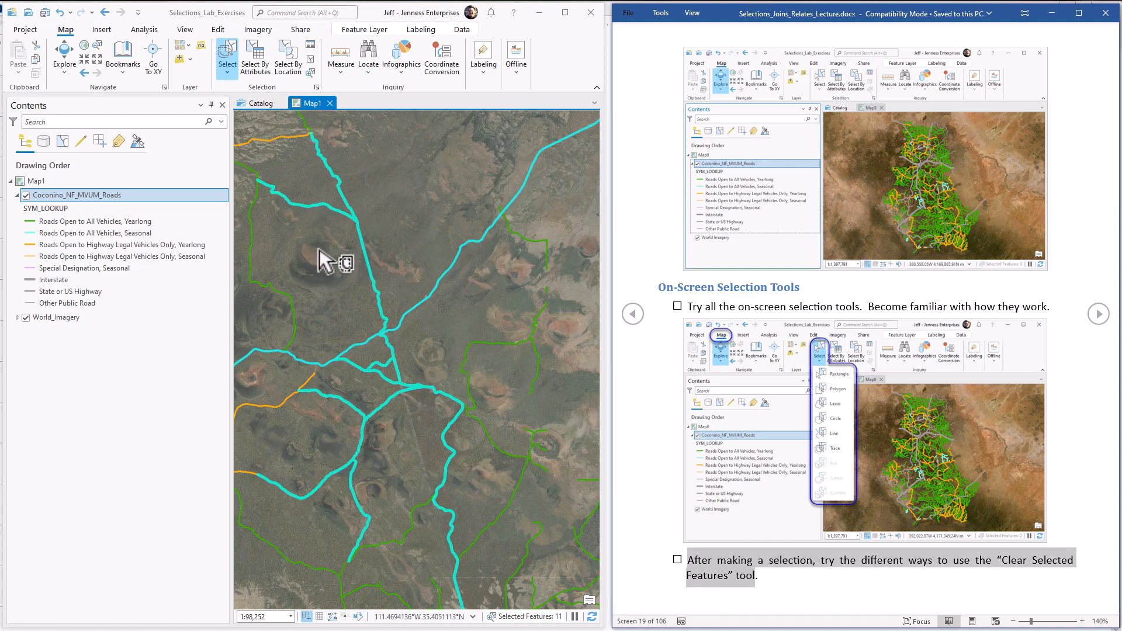
left_click(310, 60)
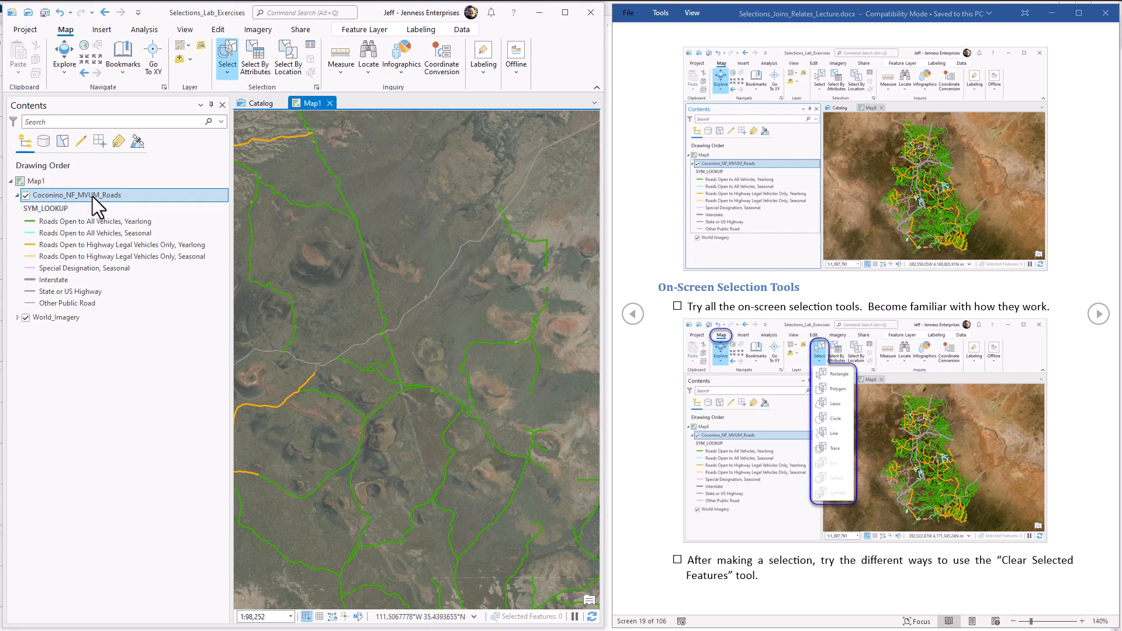
Step: Examine the Clear Selection command among the Coconino_NF_MVUM_Roads layer's selection options, and open the layer's attribute table
right_click(133, 194)
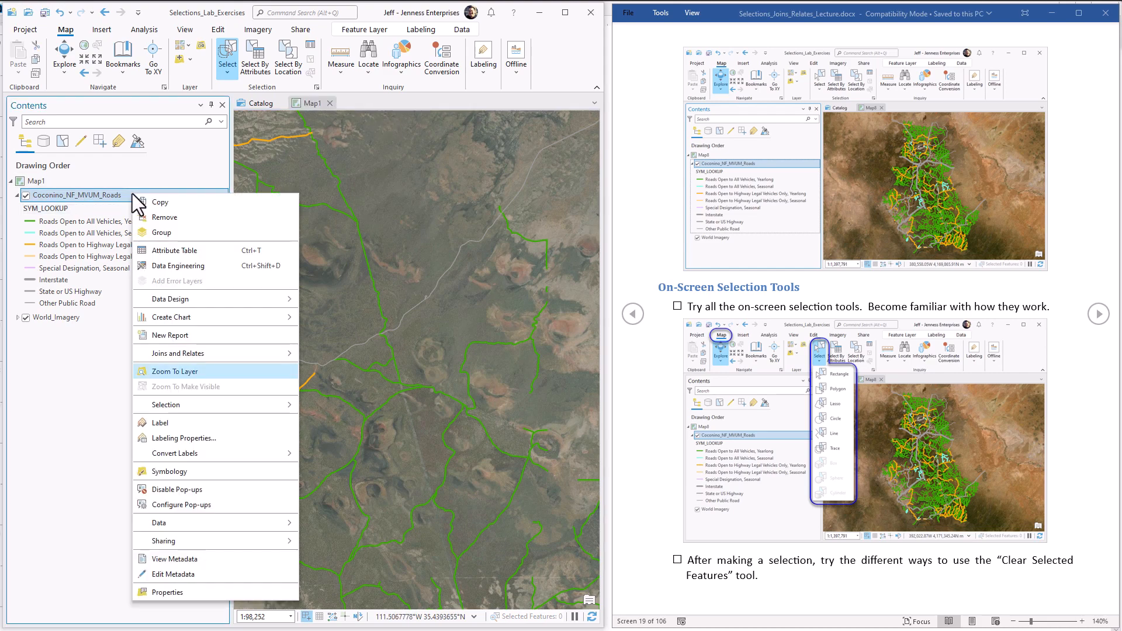
mouse_move(181, 405)
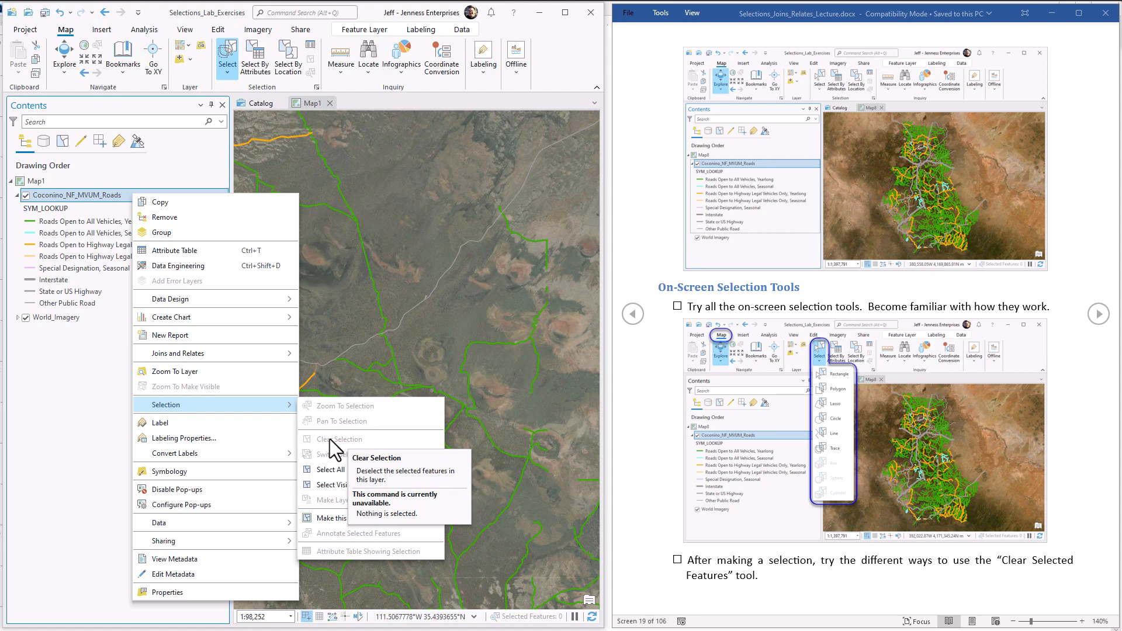
left_click(104, 396)
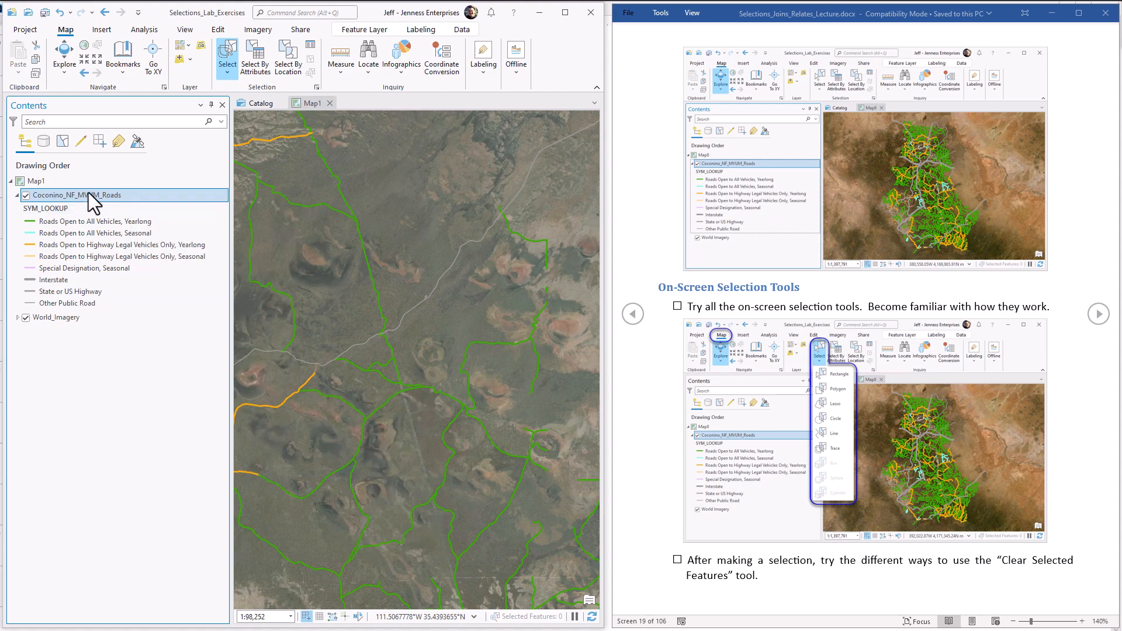
key("ctrl+t")
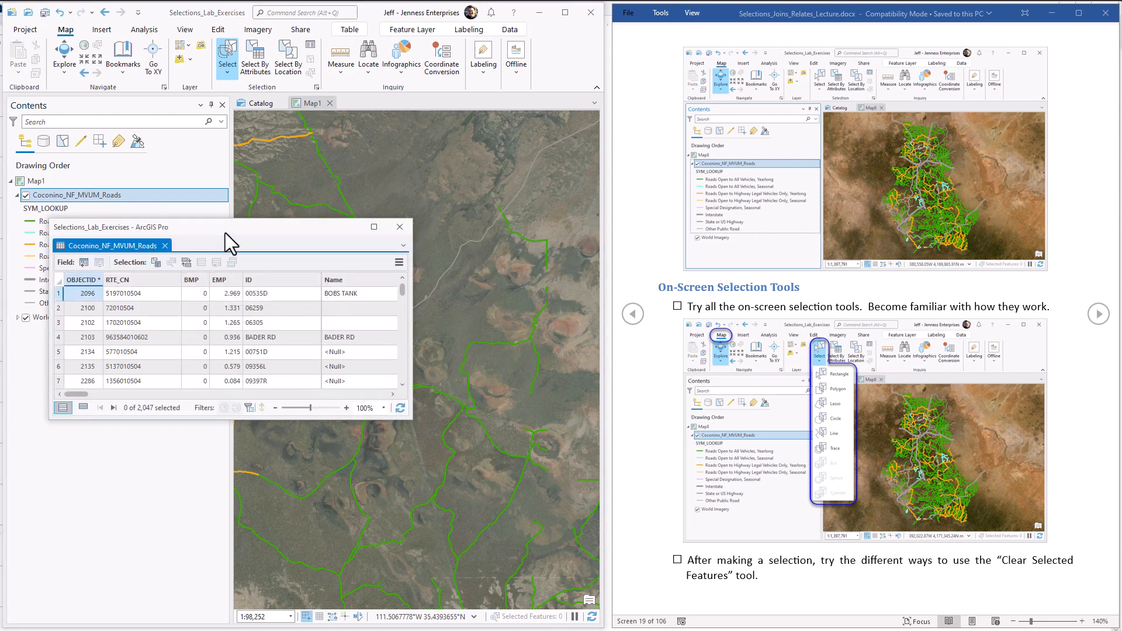
Step: Finish tracing connected roads around the highway junction, and clear that selection from the attribute table
left_click_drag(226, 233, 147, 343)
left_click(506, 435)
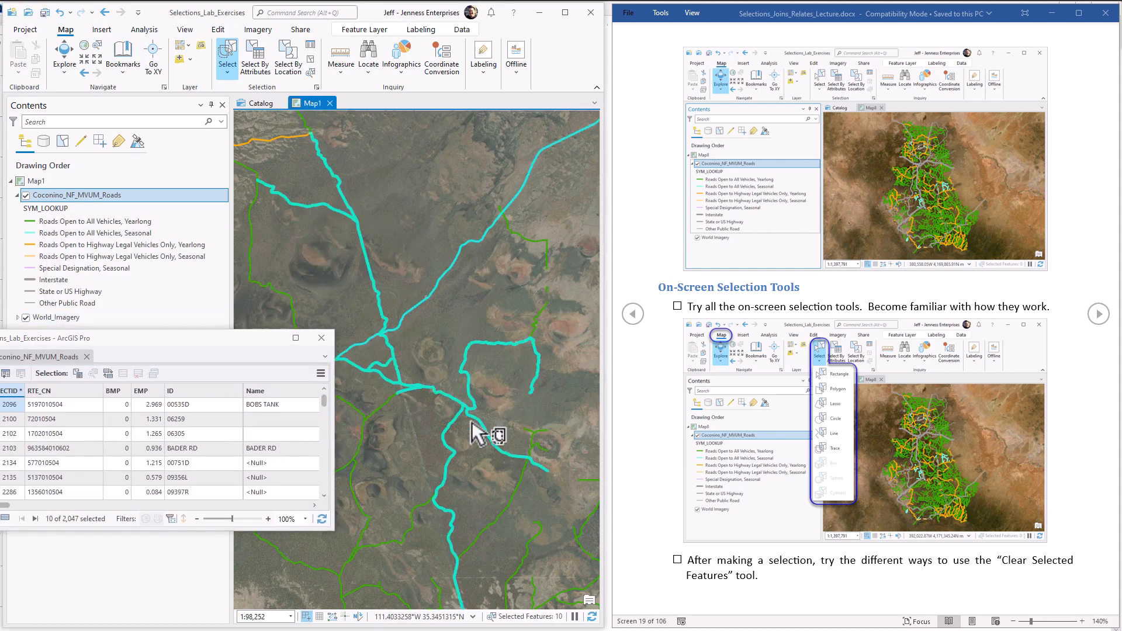
left_click_drag(234, 341, 278, 317)
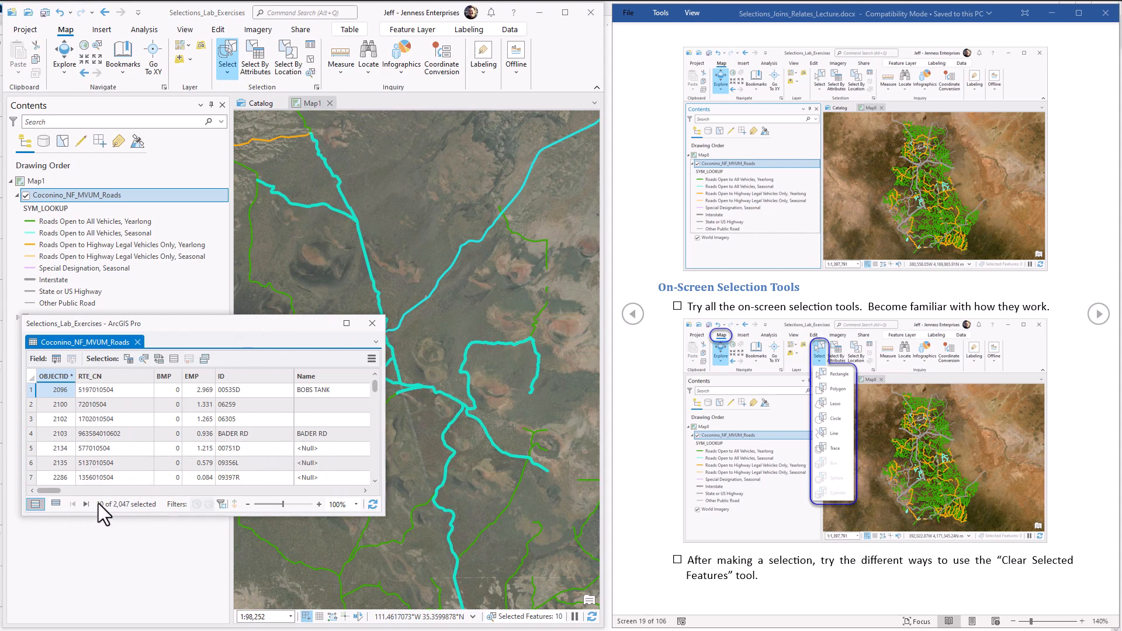
left_click(175, 361)
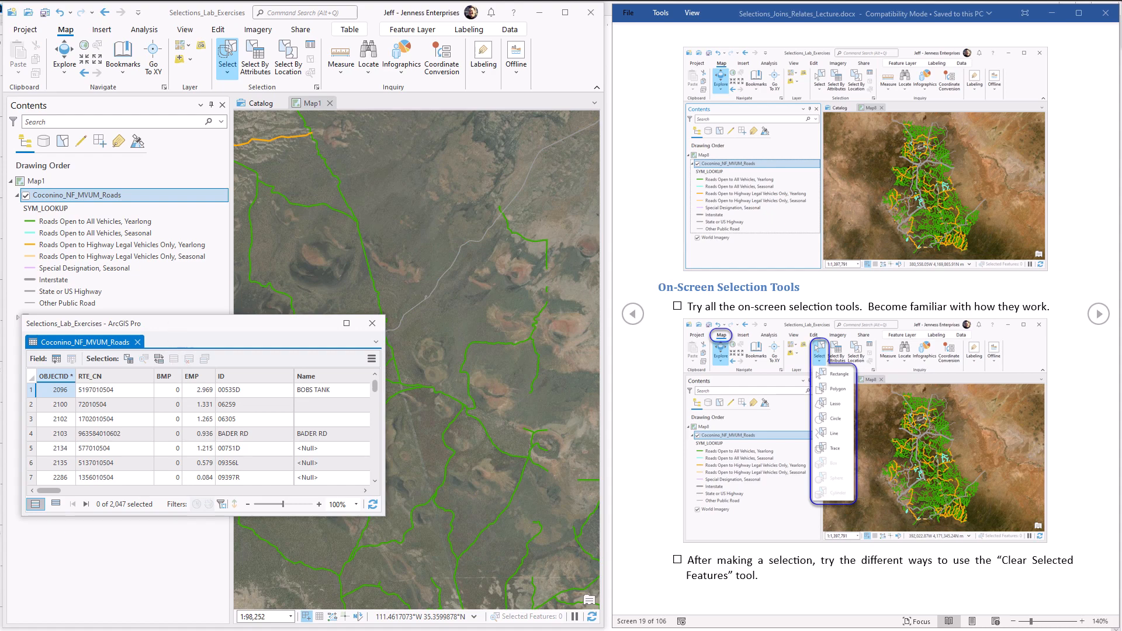
Step: Advance the exercise document to the "List by Selection" instruction, and select roads in the eastern map area with the Rectangle selection tool
left_click(1097, 318)
left_click(1098, 317)
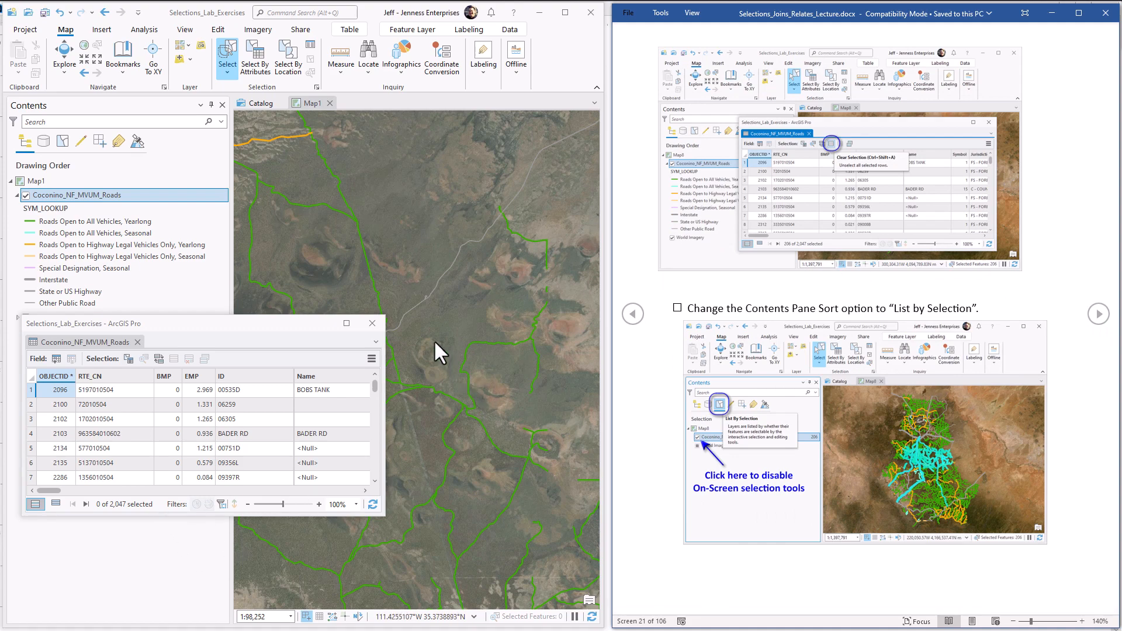
left_click(220, 60)
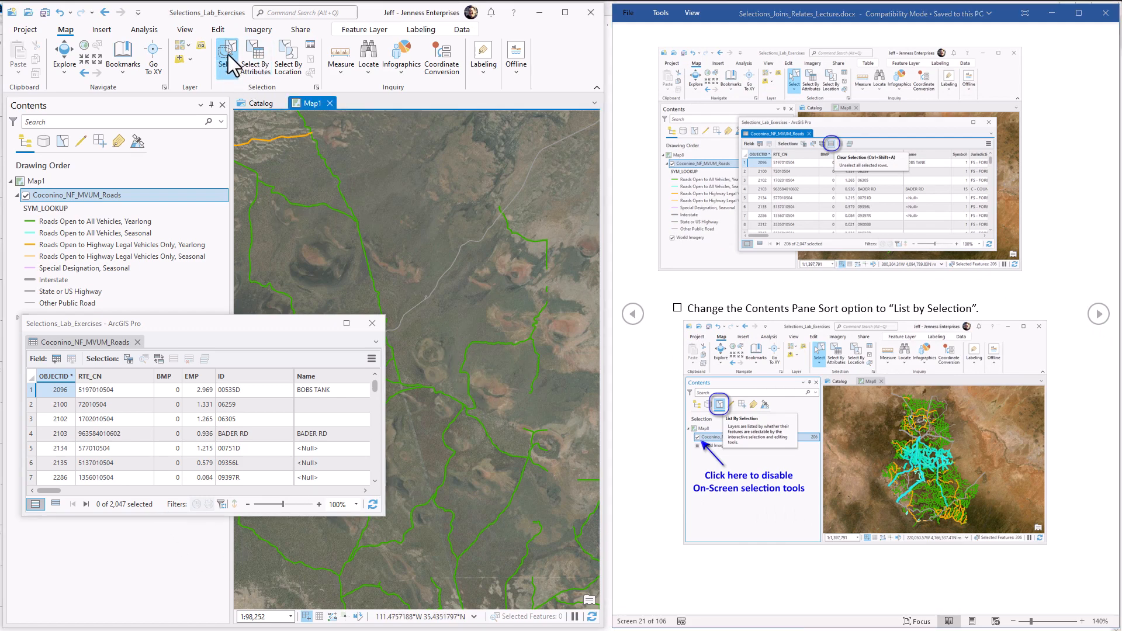
left_click(227, 73)
left_click(243, 87)
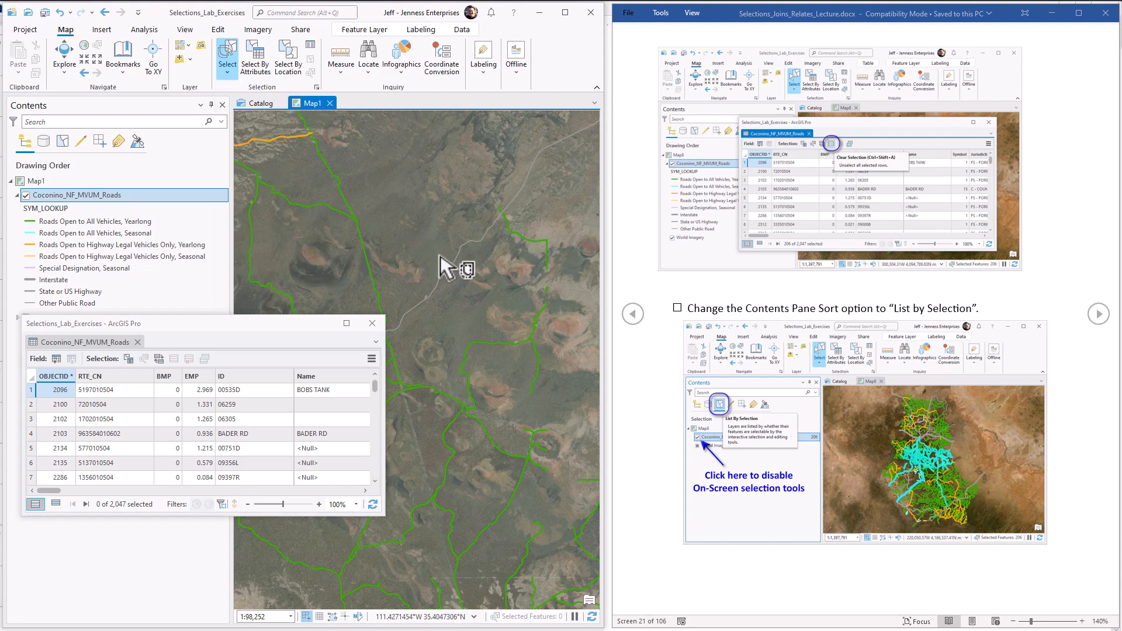
left_click_drag(439, 279, 552, 571)
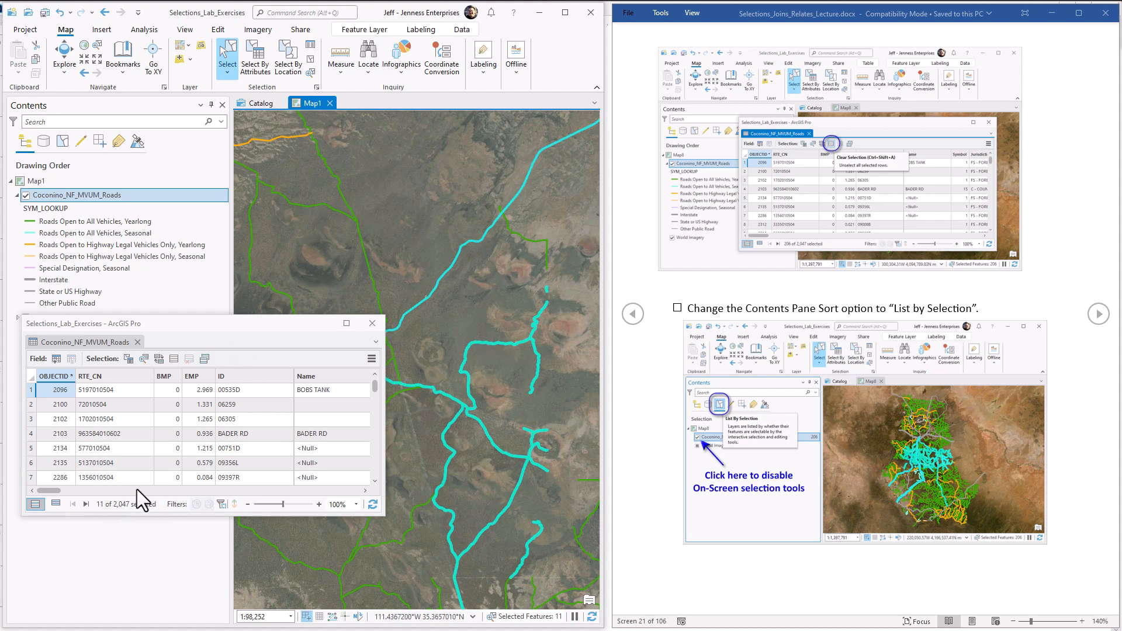
Step: Switch the Contents pane to List By Selection, and bring up the document page about disabling the on-screen selection tools
left_click_drag(197, 324, 206, 406)
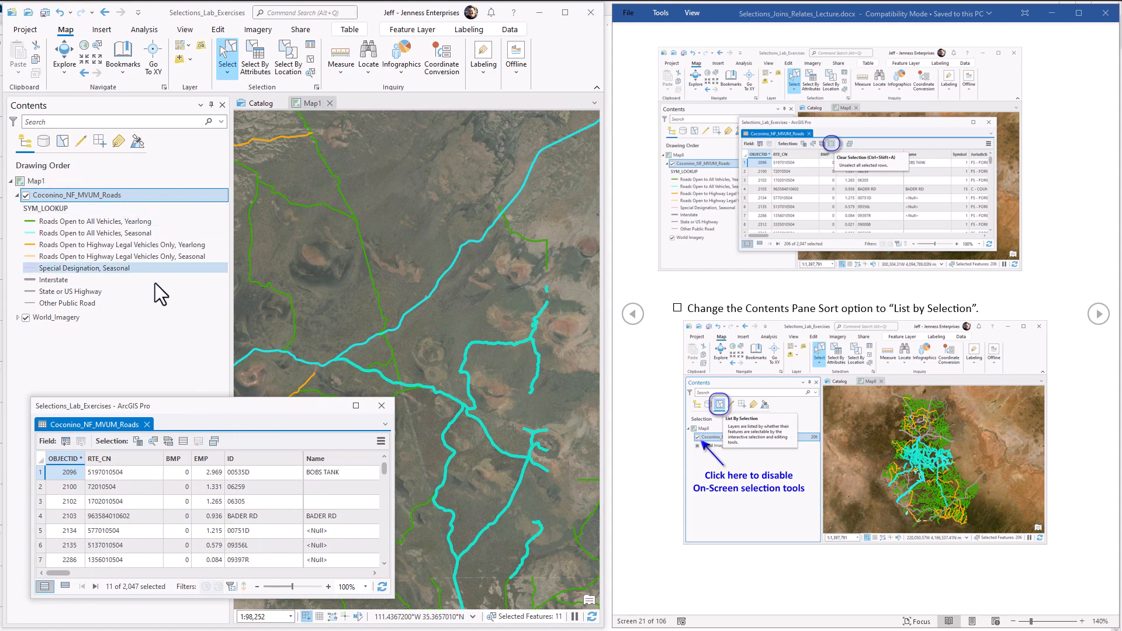
left_click(59, 145)
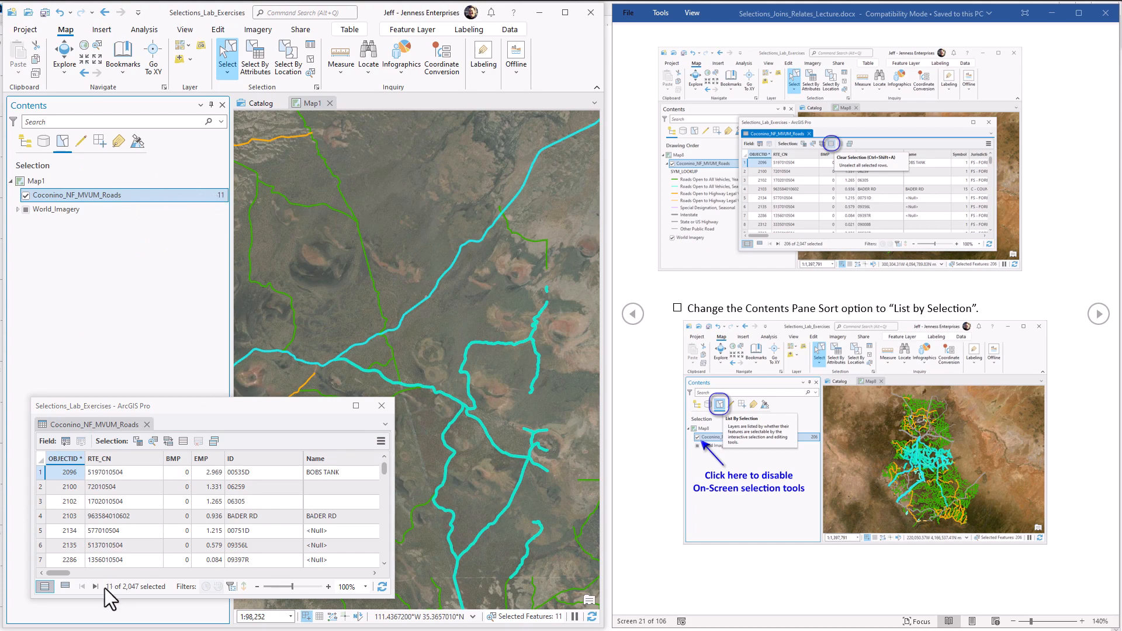
left_click(1099, 314)
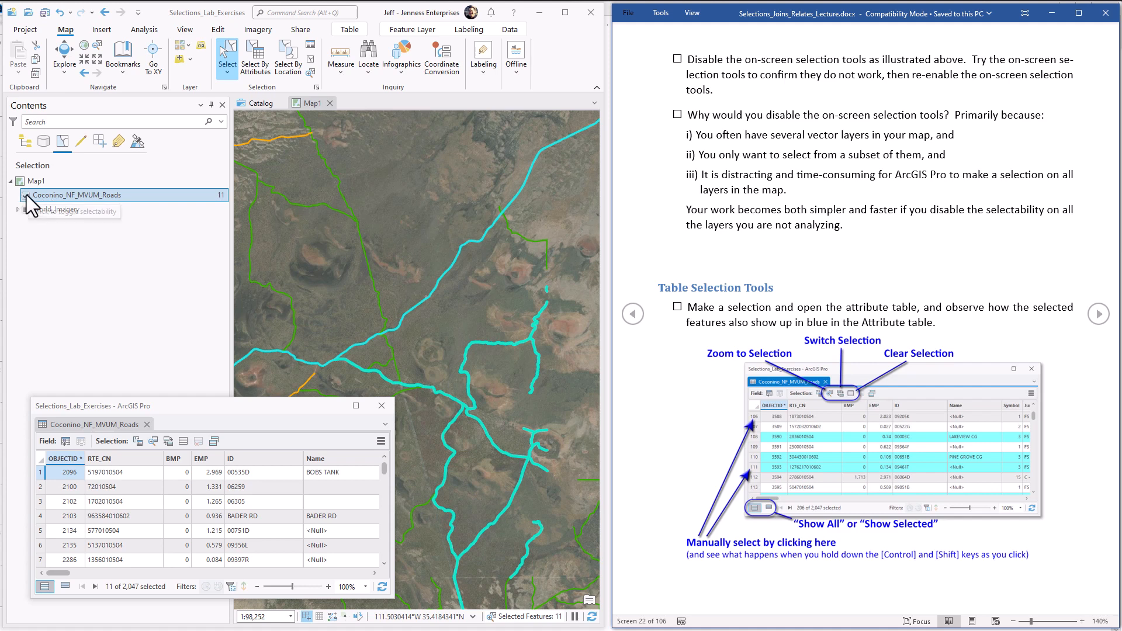
Step: Clear the selected roads, and repeat the cycle by selecting the eastern roads with a rectangle and clearing them
left_click(311, 59)
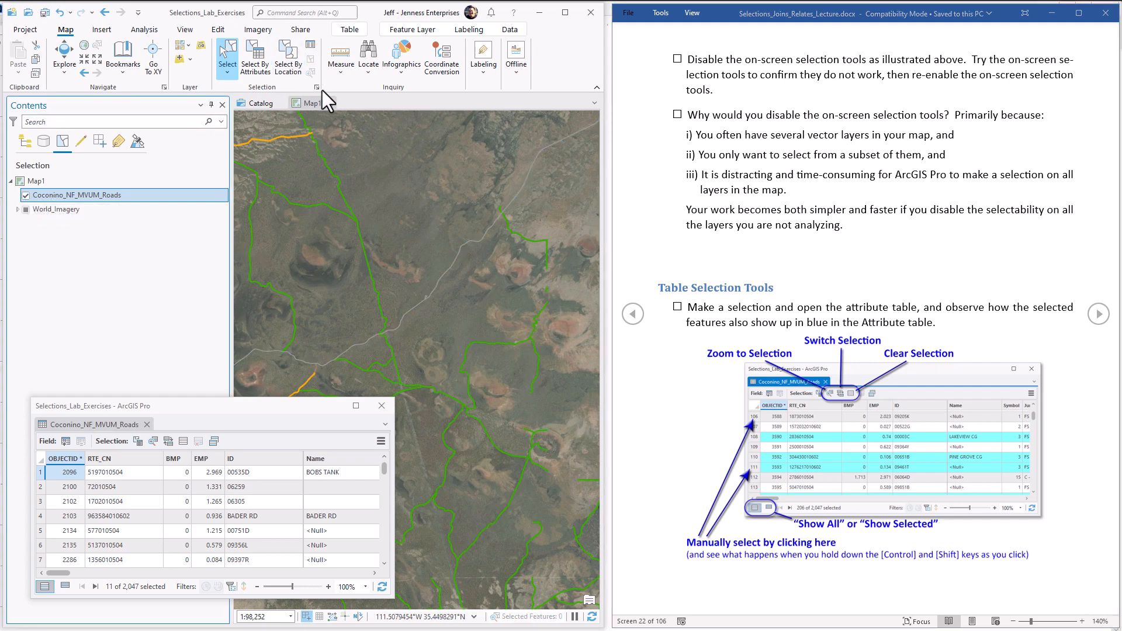
left_click(238, 55)
left_click_drag(458, 228, 558, 503)
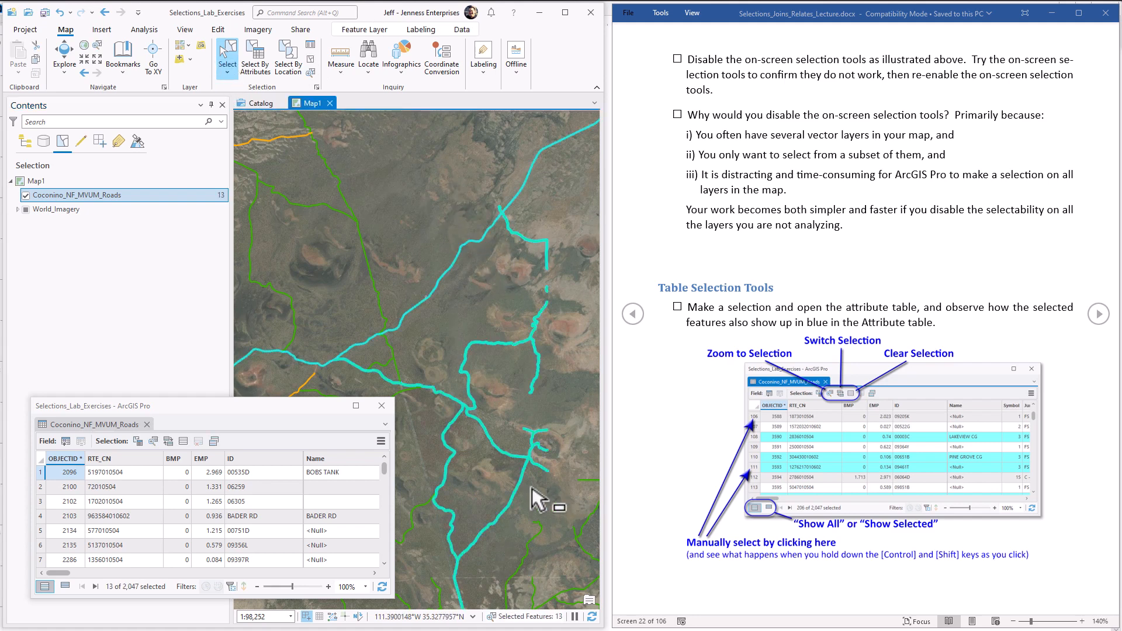
left_click(311, 59)
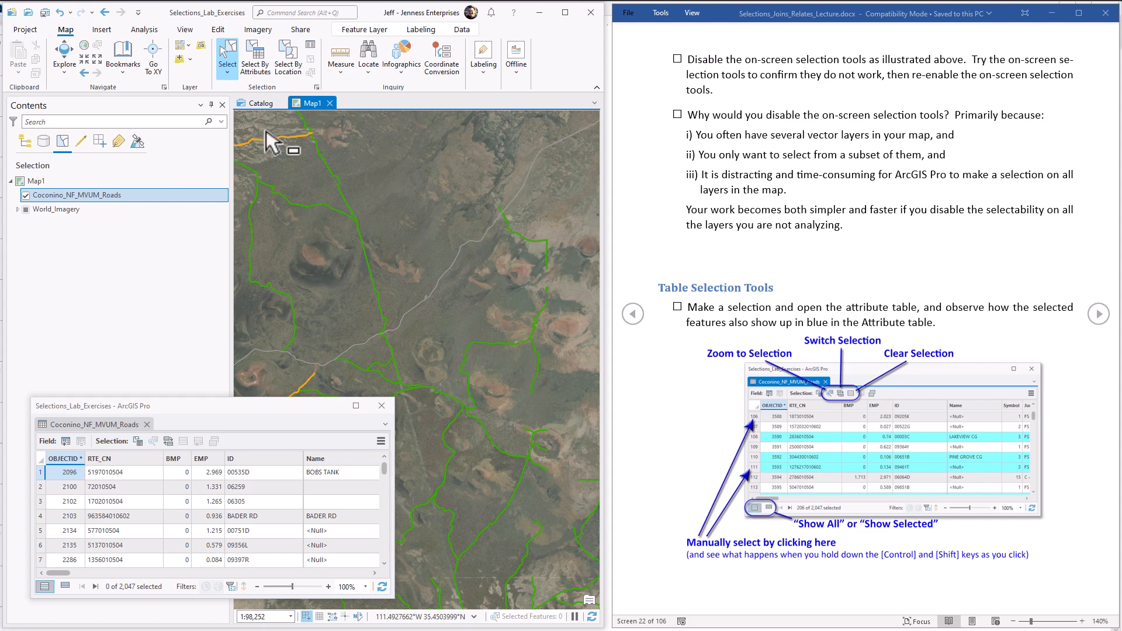
Step: Try a rectangle selection with Coconino_NF_MVUM_Roads made unselectable, and repeat it over the eastern roads with selectability re-enabled
left_click(25, 195)
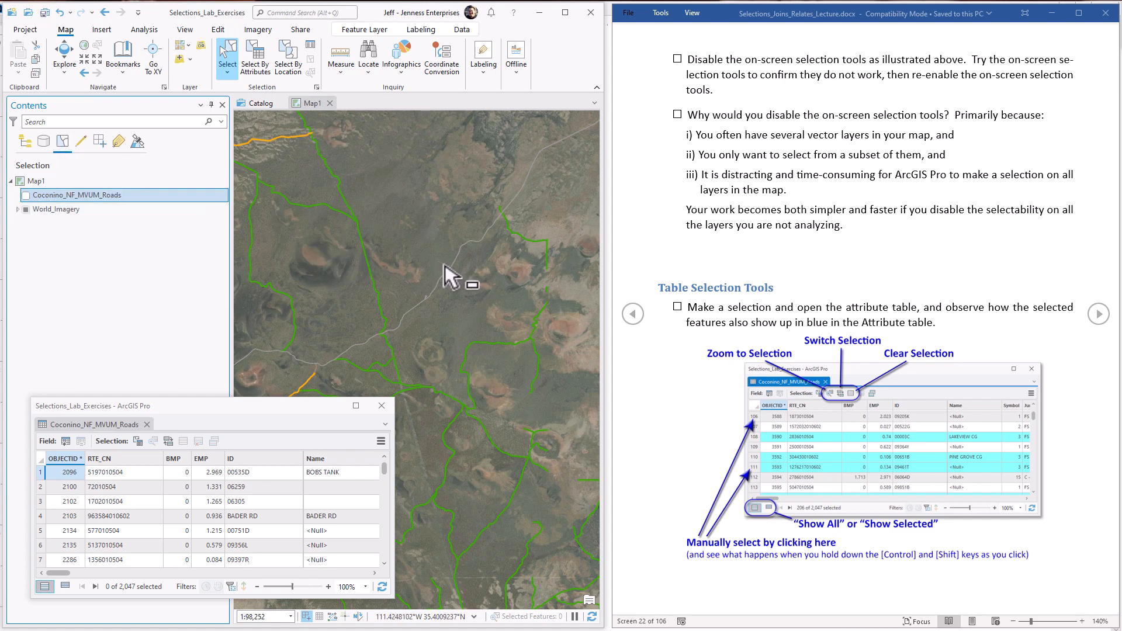
left_click_drag(444, 157, 575, 595)
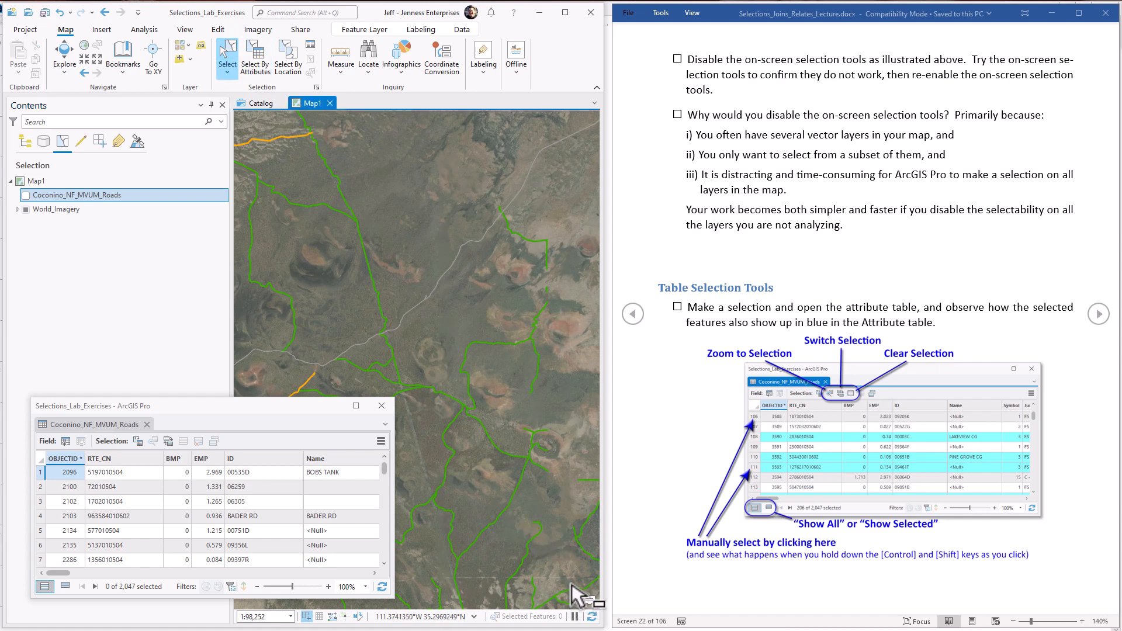
left_click(25, 195)
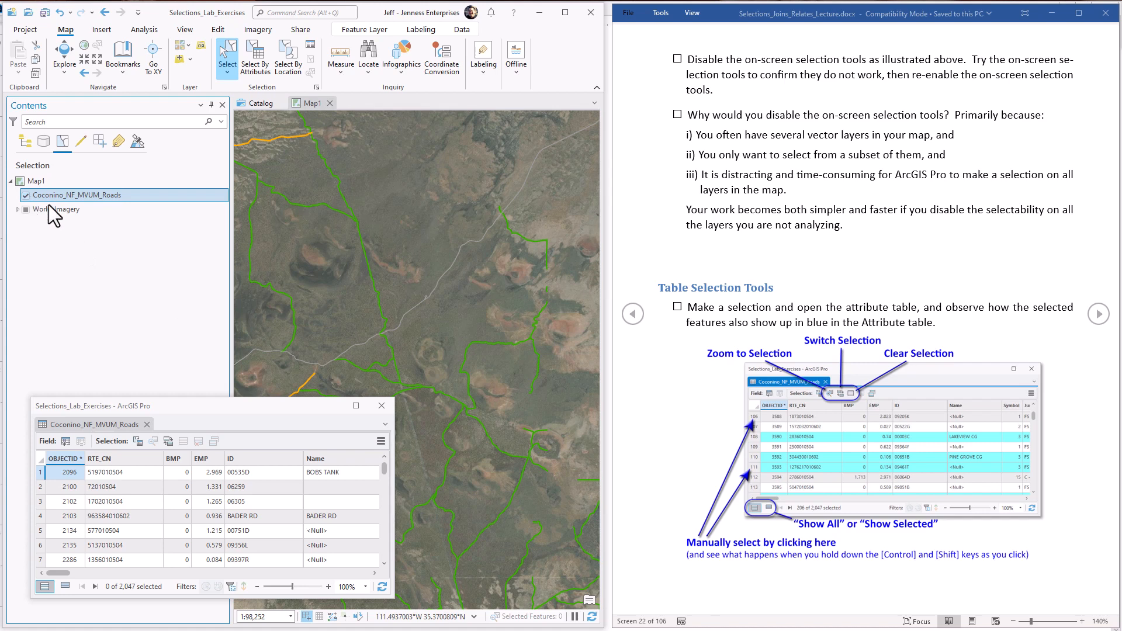
mouse_move(426, 142)
left_mouse_down()
mouse_move(551, 443)
mouse_move(588, 570)
left_mouse_up()
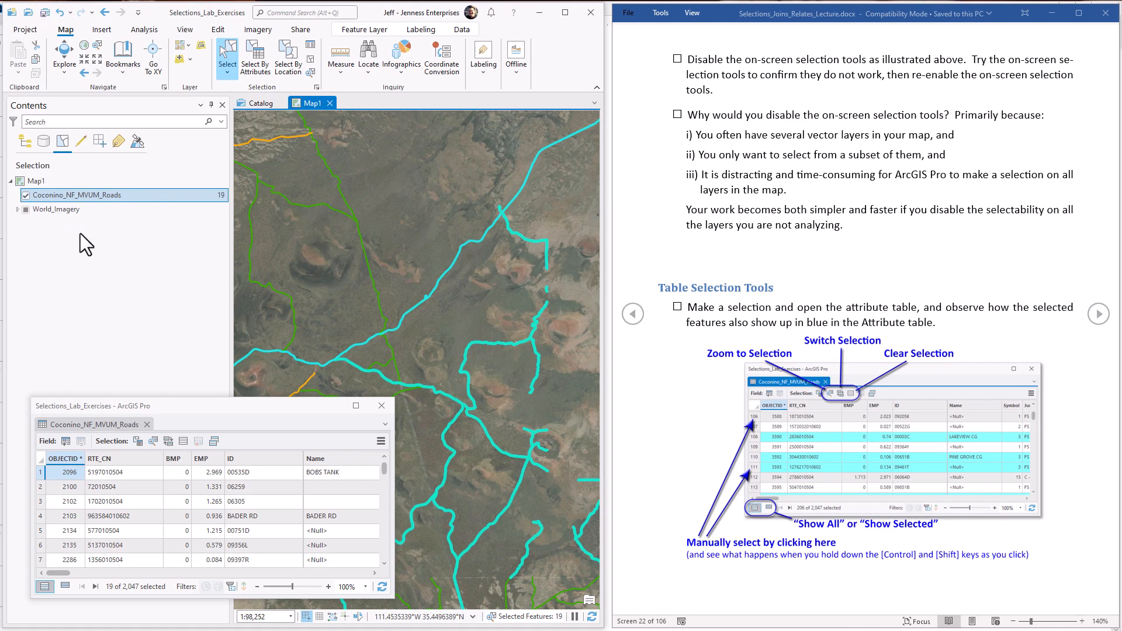
Step: List the layers by drawing order, and try a rectangle selection while Coconino_NF_MVUM_Roads is hidden before showing the layer again
left_click(26, 143)
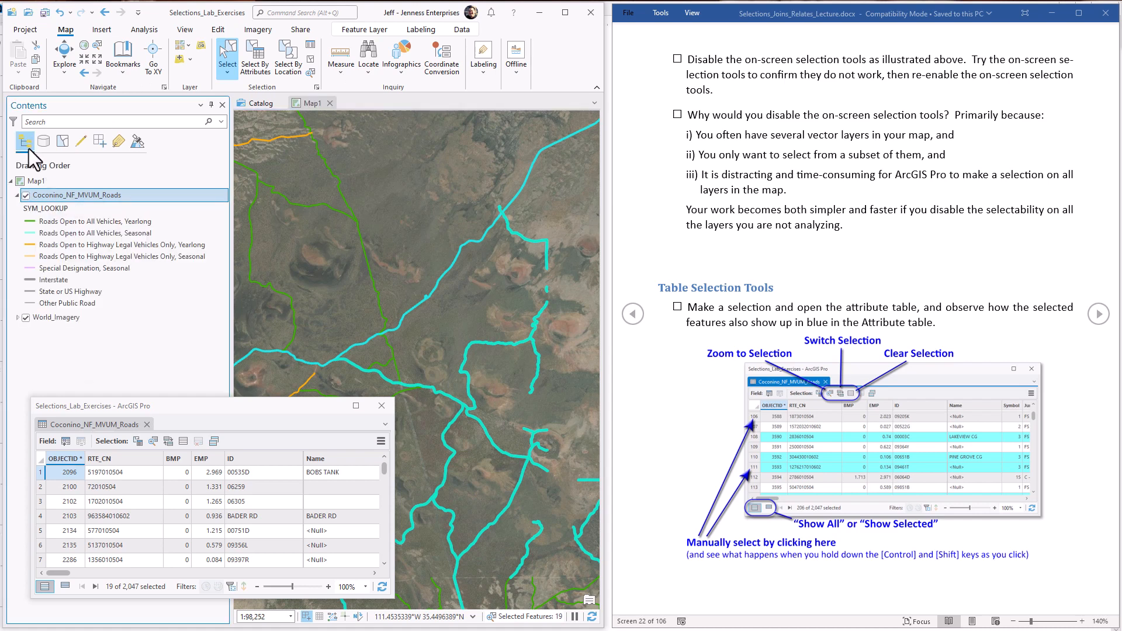
left_click(26, 195)
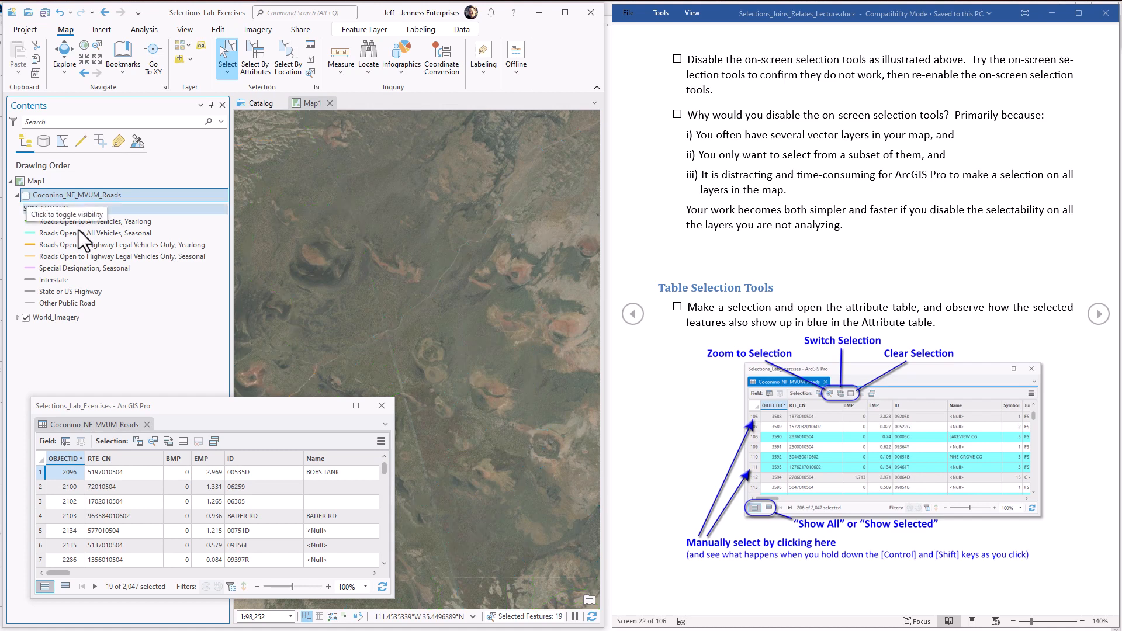
left_click_drag(456, 208, 562, 544)
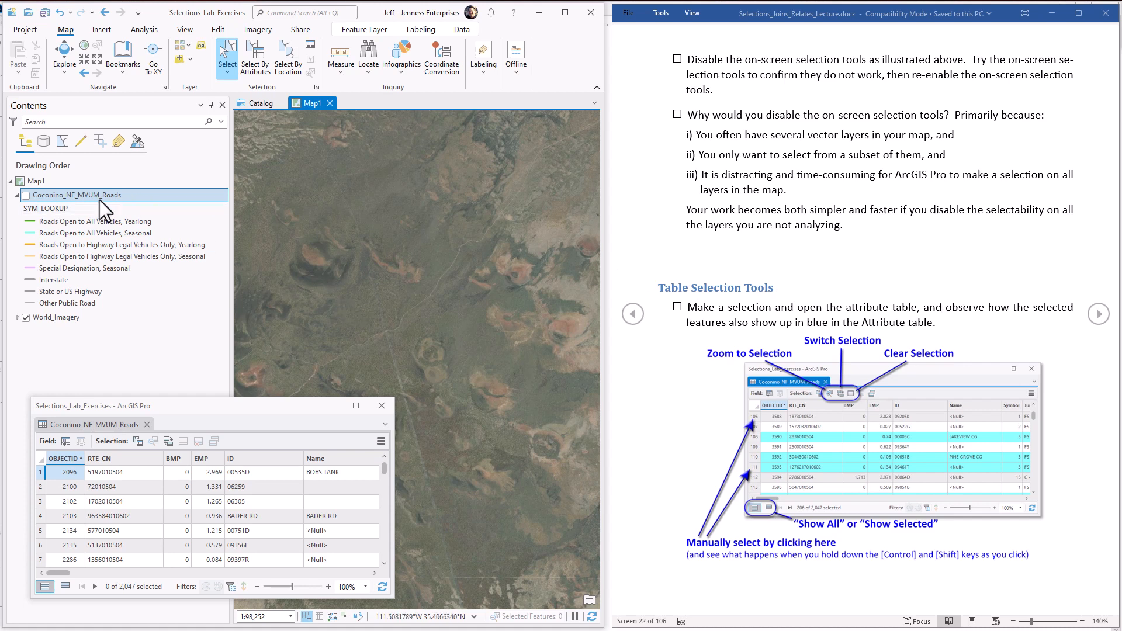
left_click(20, 198)
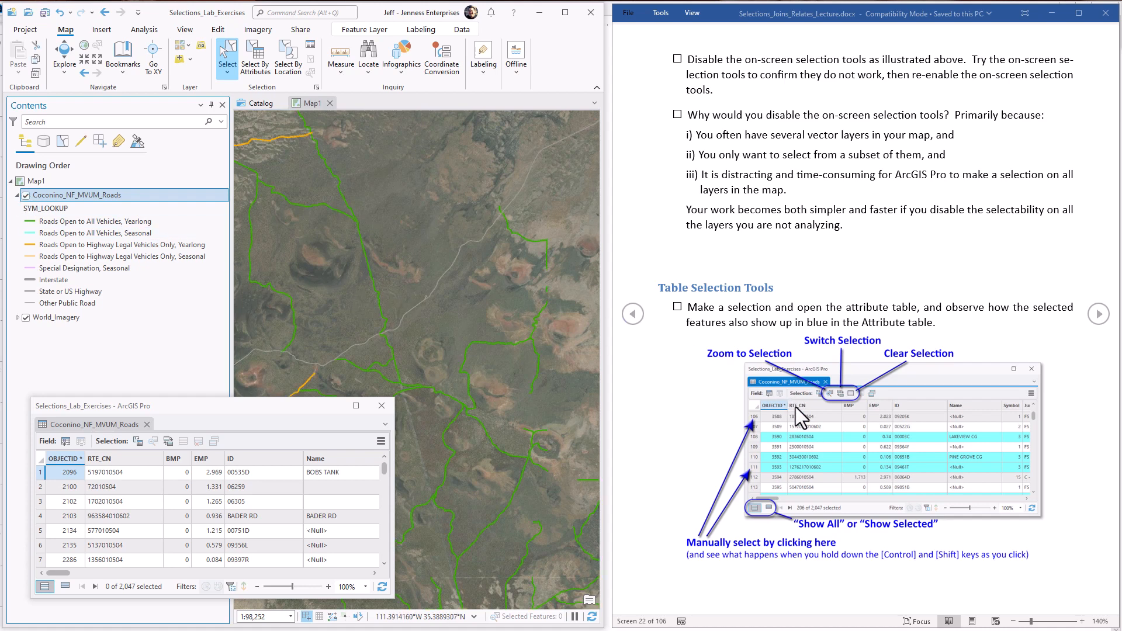
Step: Select the eastern roads with a rectangle on the map, and locate a selected record in the attribute table
left_click(281, 416)
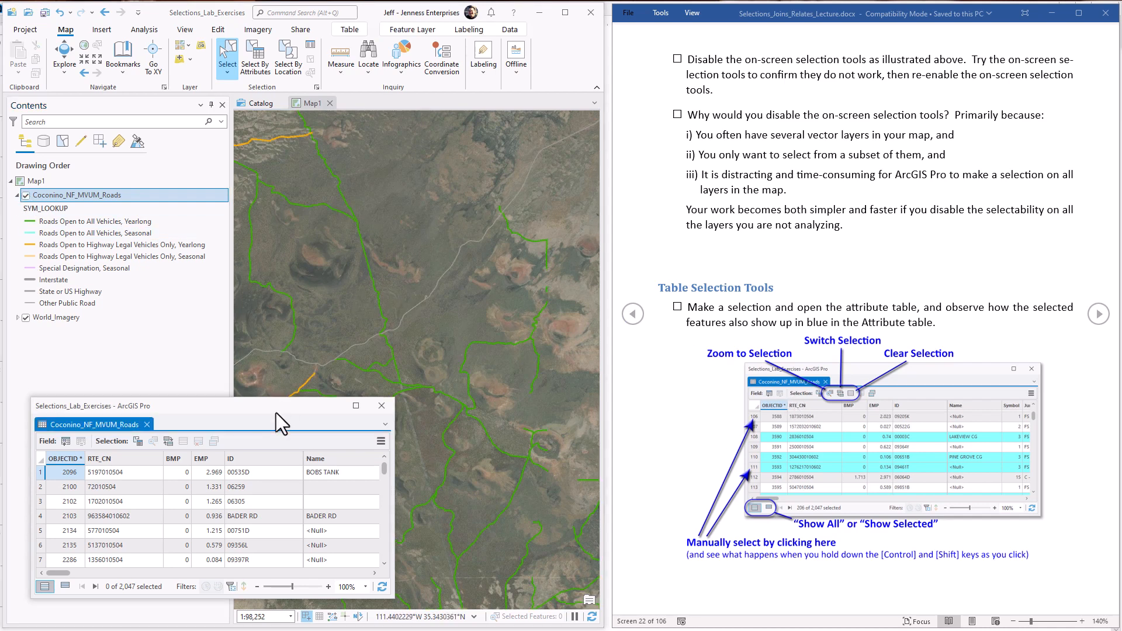
left_click_drag(276, 413, 280, 389)
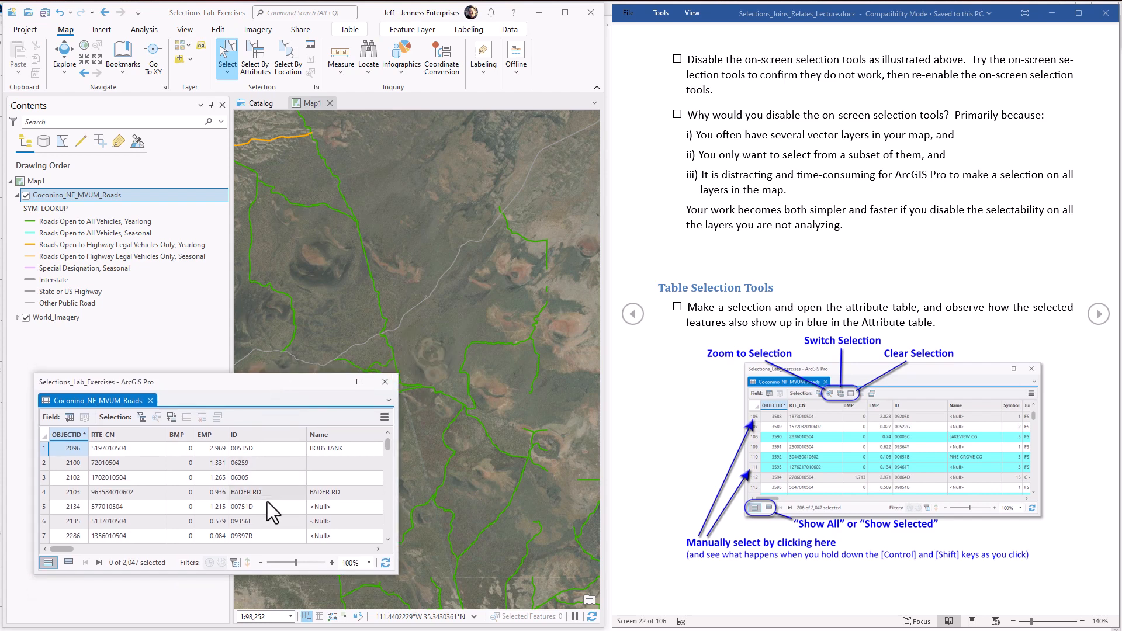
left_click_drag(441, 215, 528, 445)
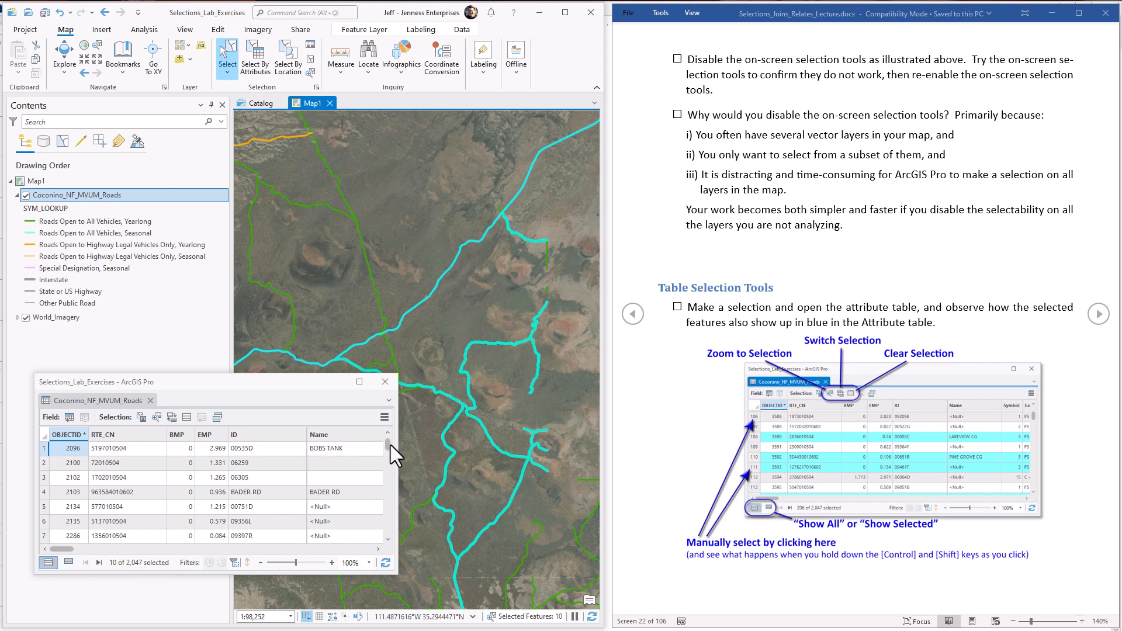
mouse_move(388, 447)
left_mouse_down()
mouse_move(387, 457)
mouse_move(389, 440)
left_mouse_up()
left_click(387, 463)
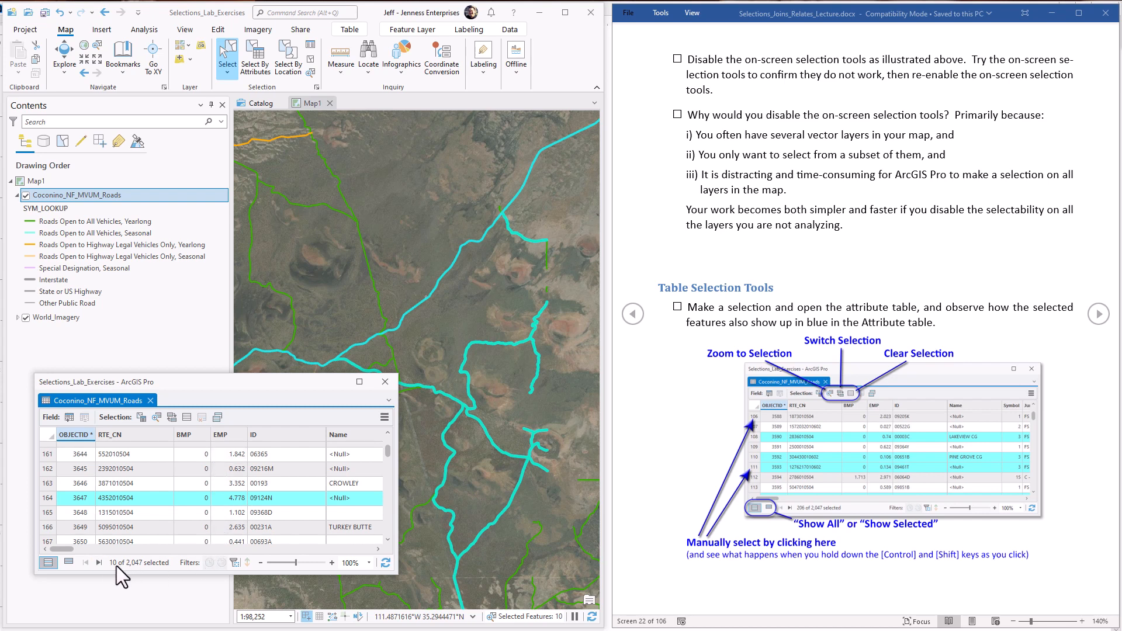
Step: Show only the selected records in the roads attribute table, browse them, and return to showing all records
left_click(70, 560)
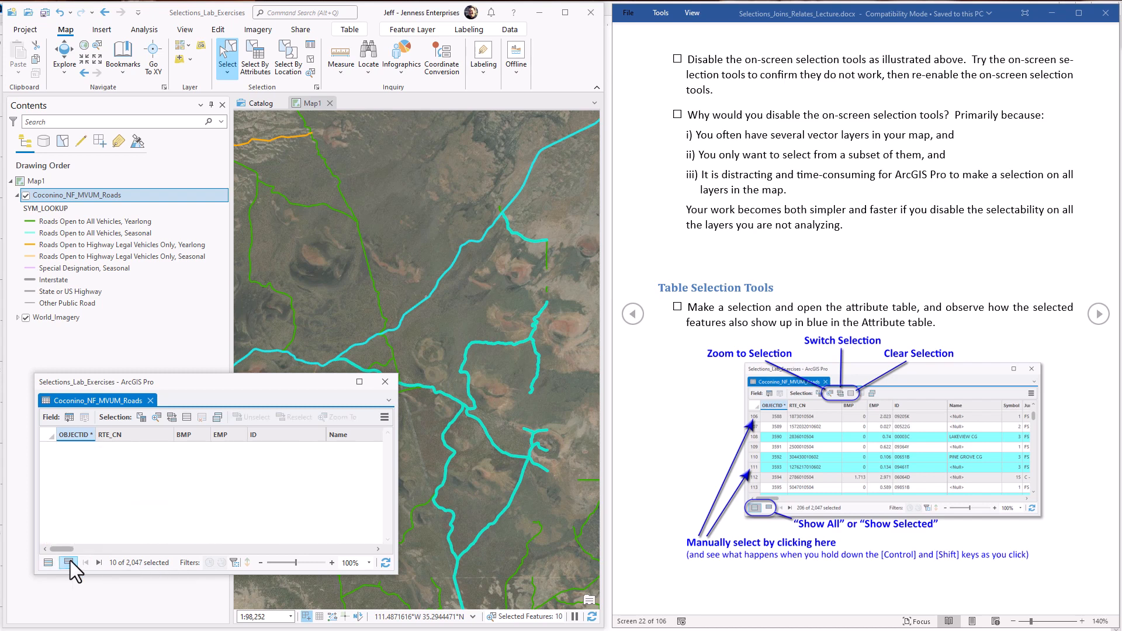
left_click_drag(387, 478, 391, 450)
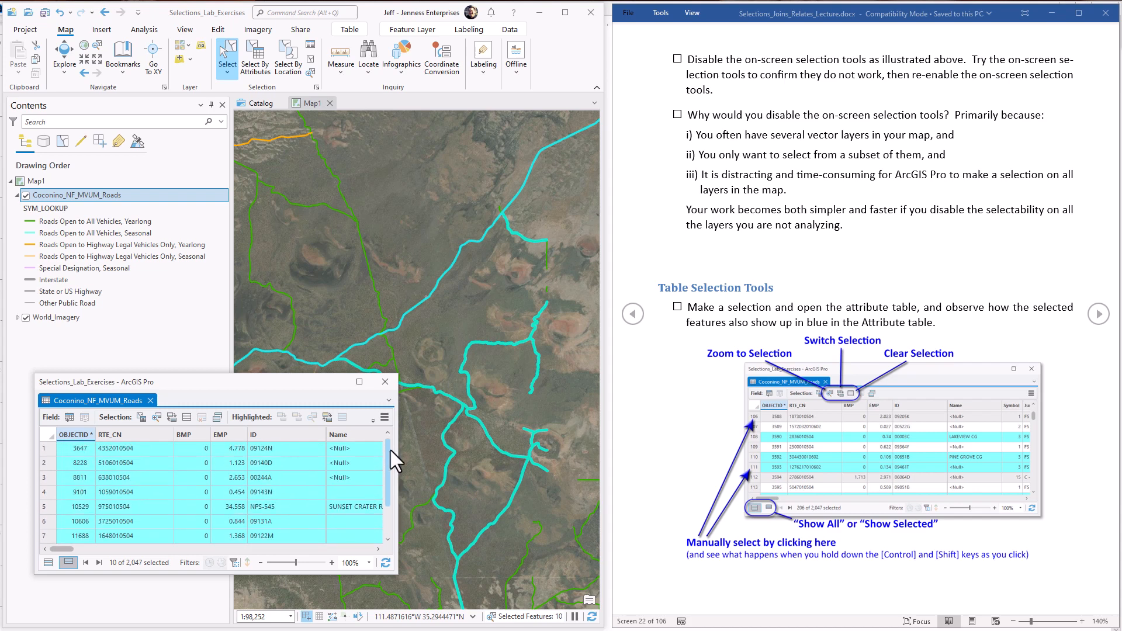
left_click(49, 563)
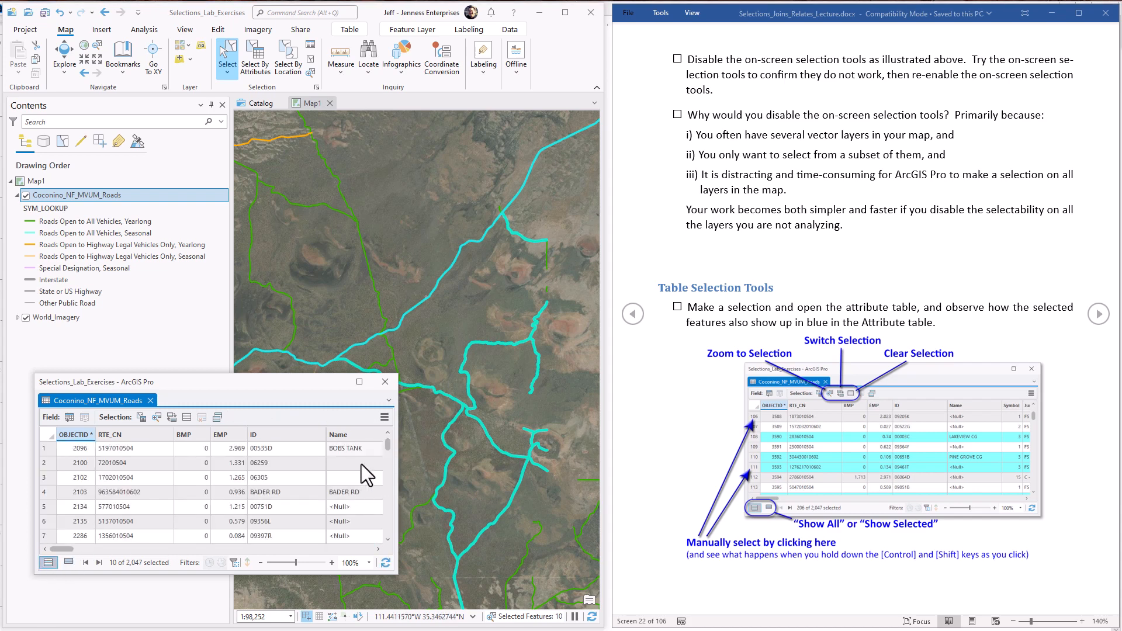
Step: Select the first four records of the roads attribute table one at a time, ending back on the first record
left_click(47, 450)
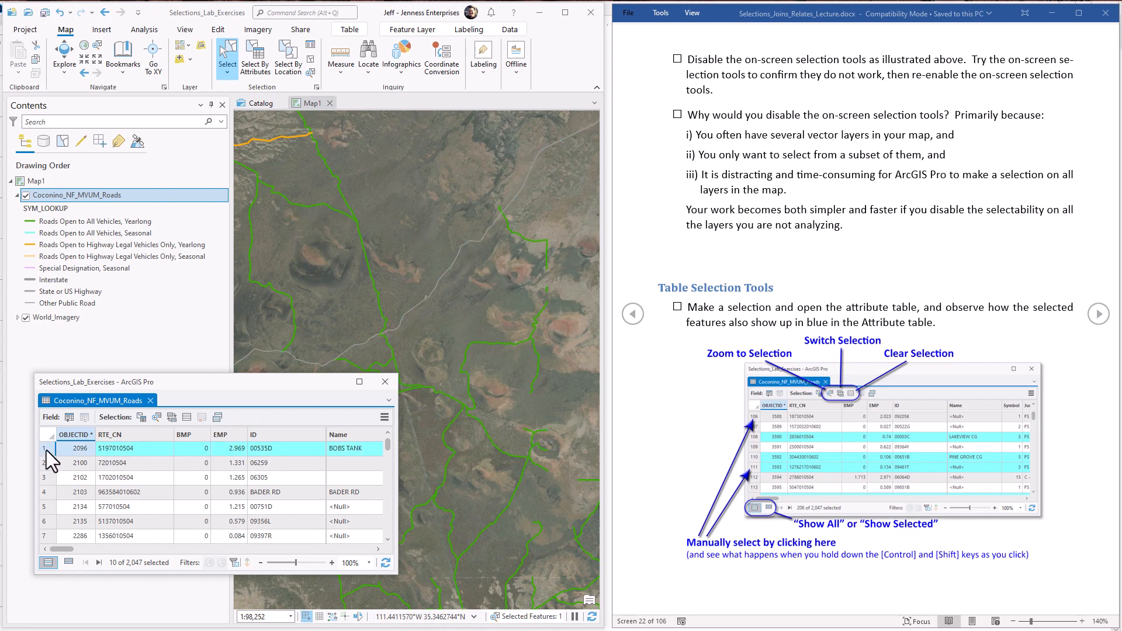
left_click(46, 465)
left_click(47, 478)
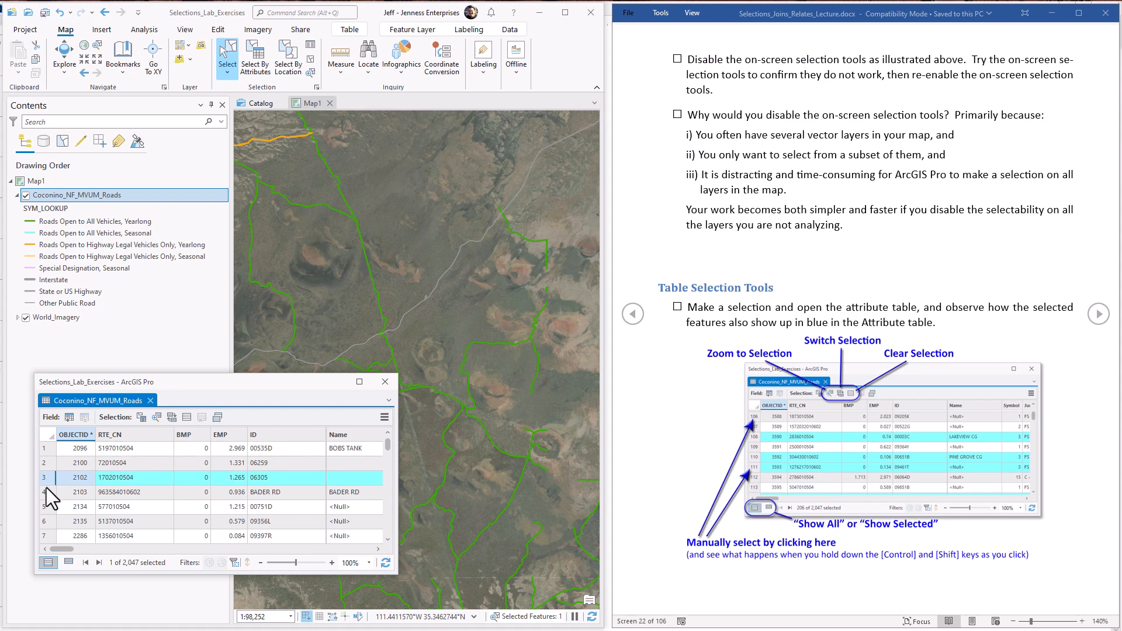
mouse_move(47, 487)
left_mouse_down()
mouse_move(44, 533)
mouse_move(41, 449)
mouse_move(52, 524)
mouse_move(51, 491)
left_mouse_up()
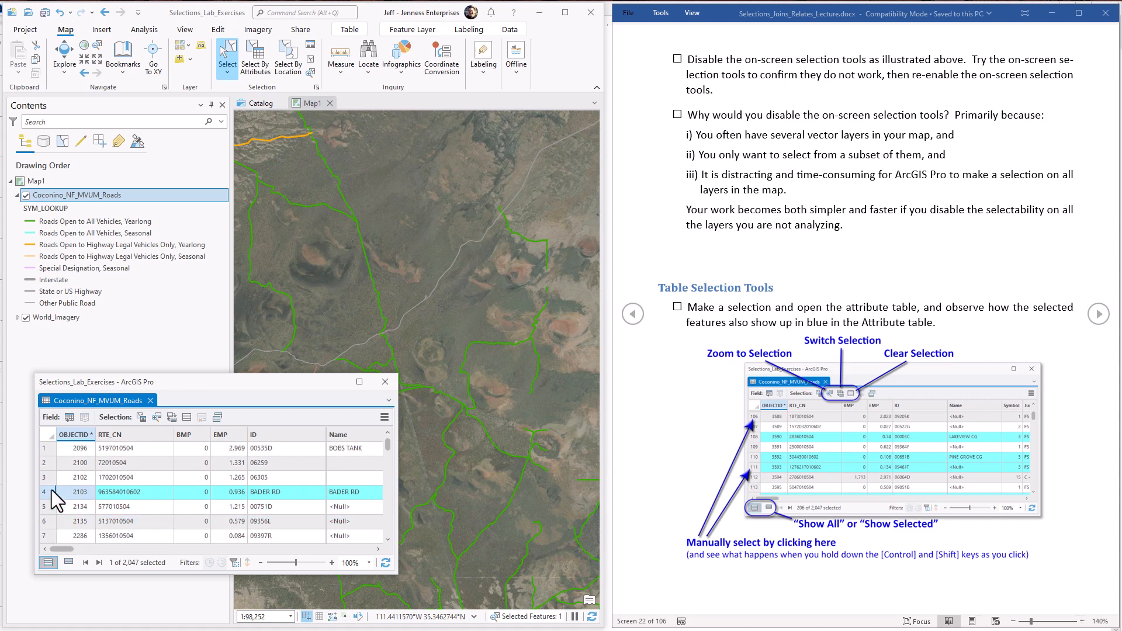
left_click(47, 449)
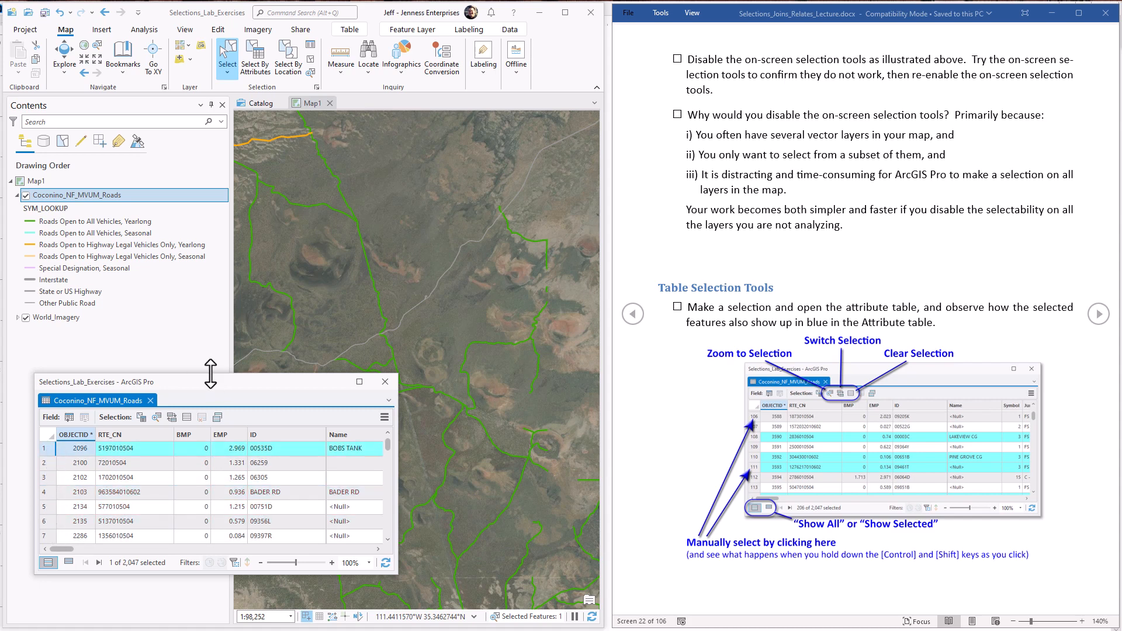
Step: Enlarge the attribute table window to show more rows, and select records 2, 3 and 4 one at a time
left_click_drag(210, 372, 210, 231)
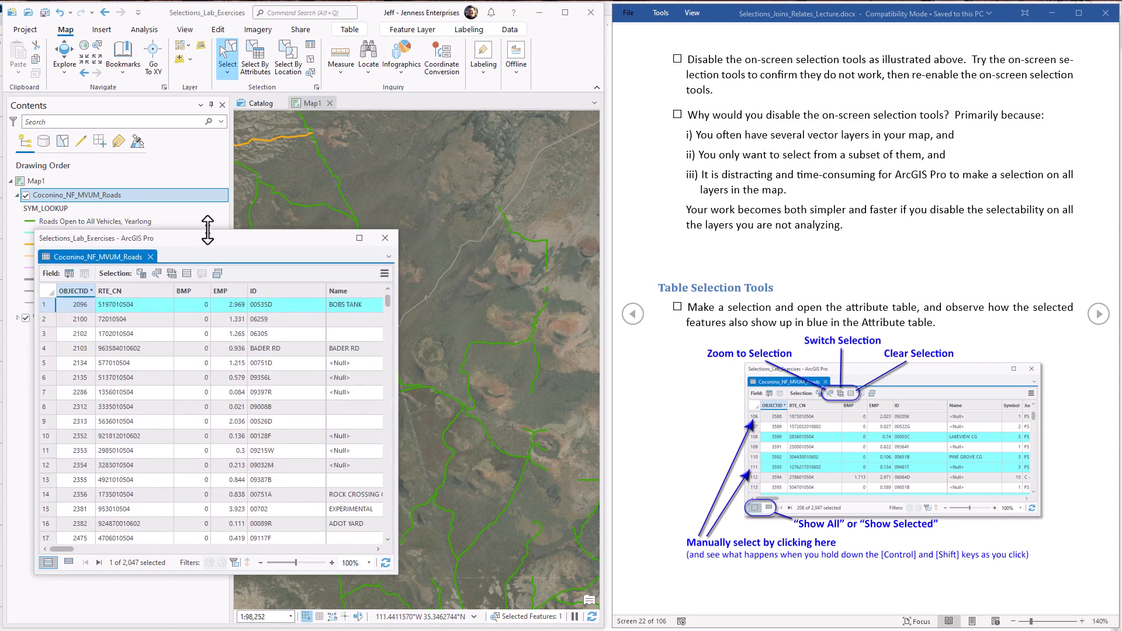
left_click(46, 319)
left_click(45, 334)
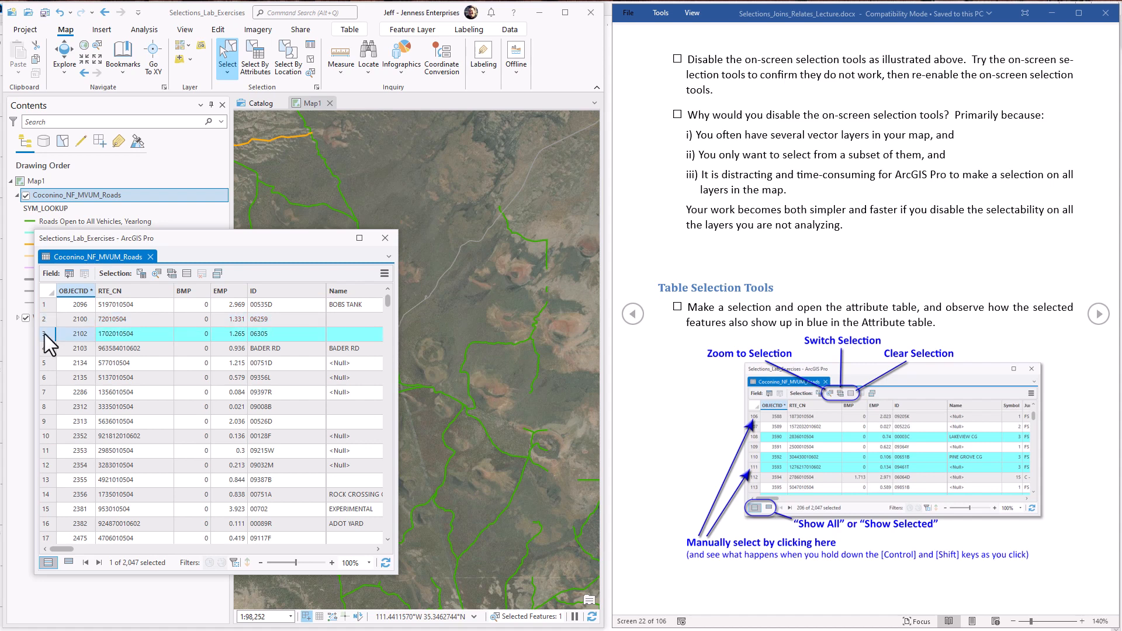
left_click(45, 349)
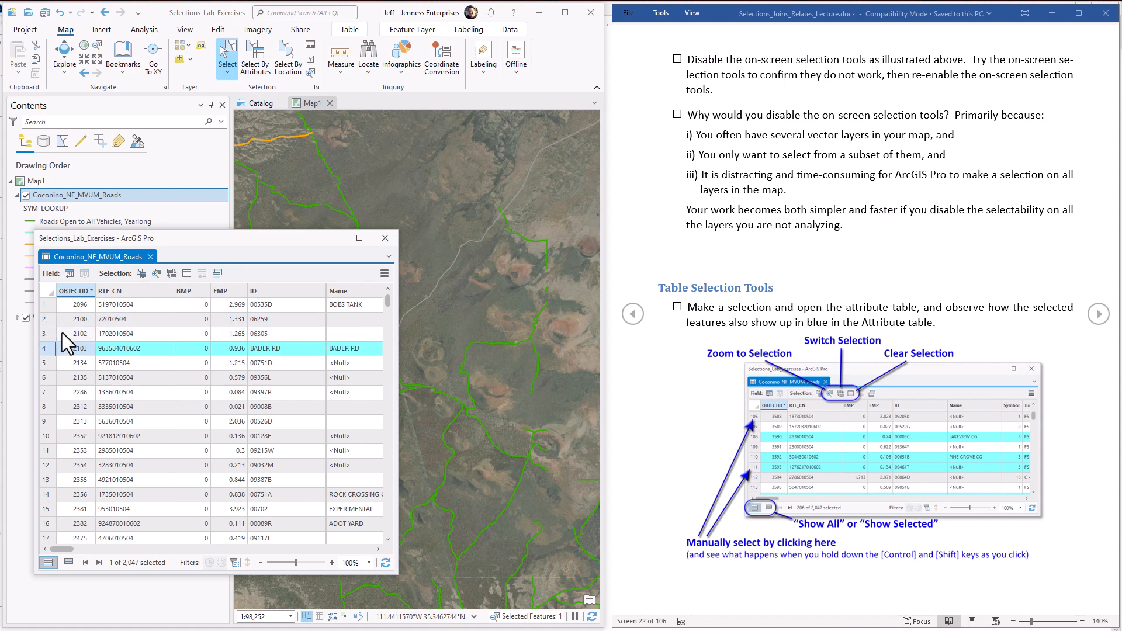
Step: Select the record range 2 to 15 in the roads attribute table, remove records 7 and 11 individually, and add record 7 back
left_click(47, 320)
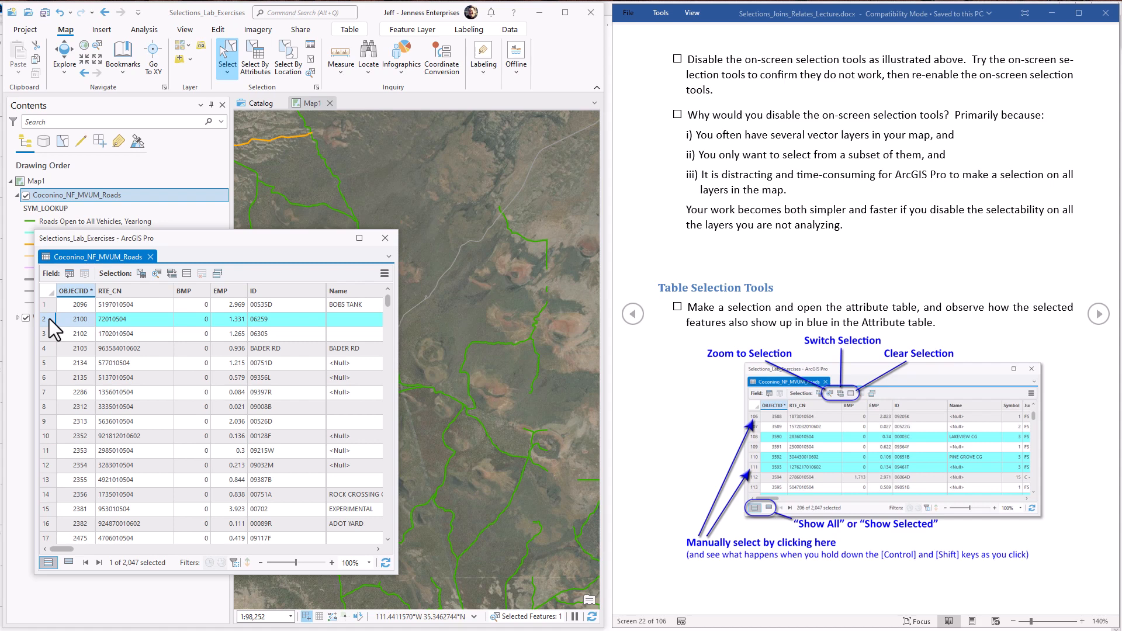
left_click(47, 510, "shift")
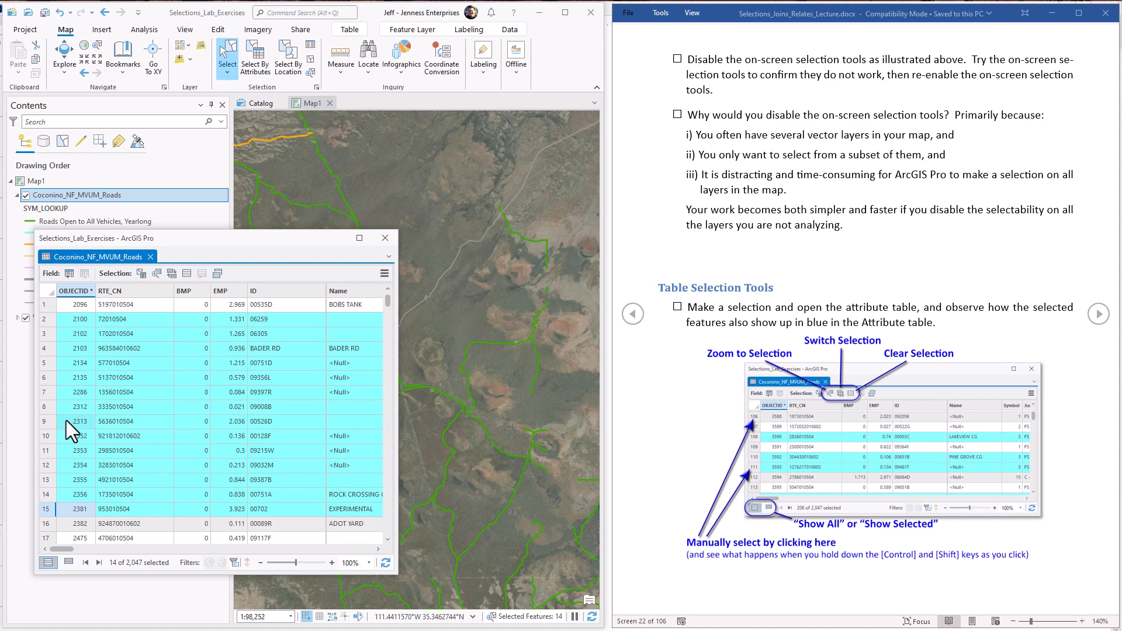
left_click(50, 392, "ctrl")
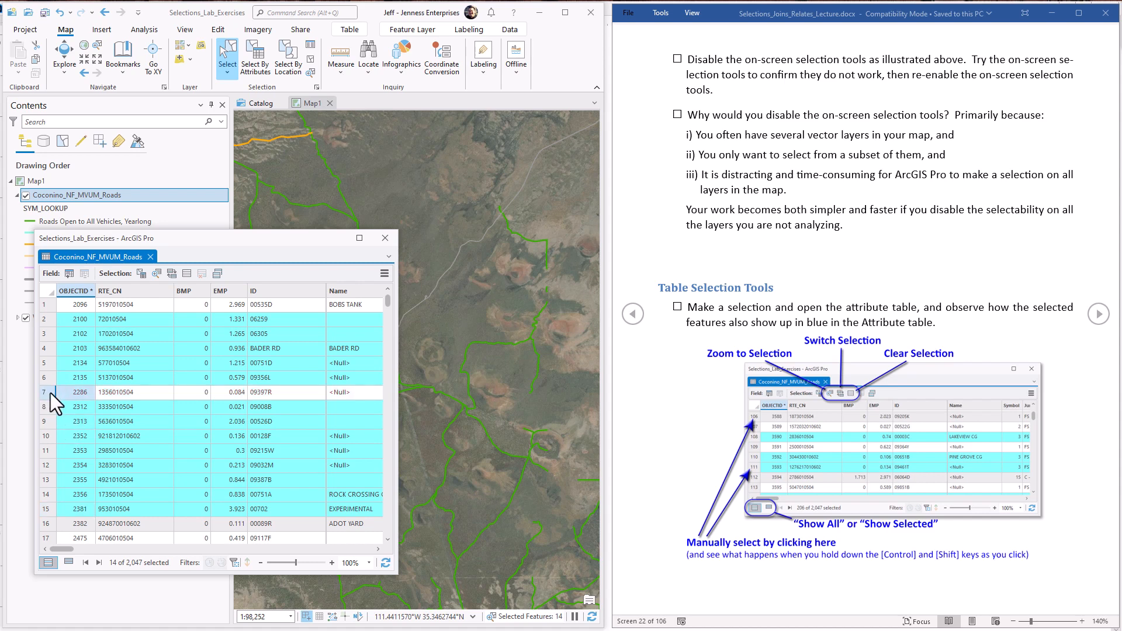
left_click(46, 452, "ctrl")
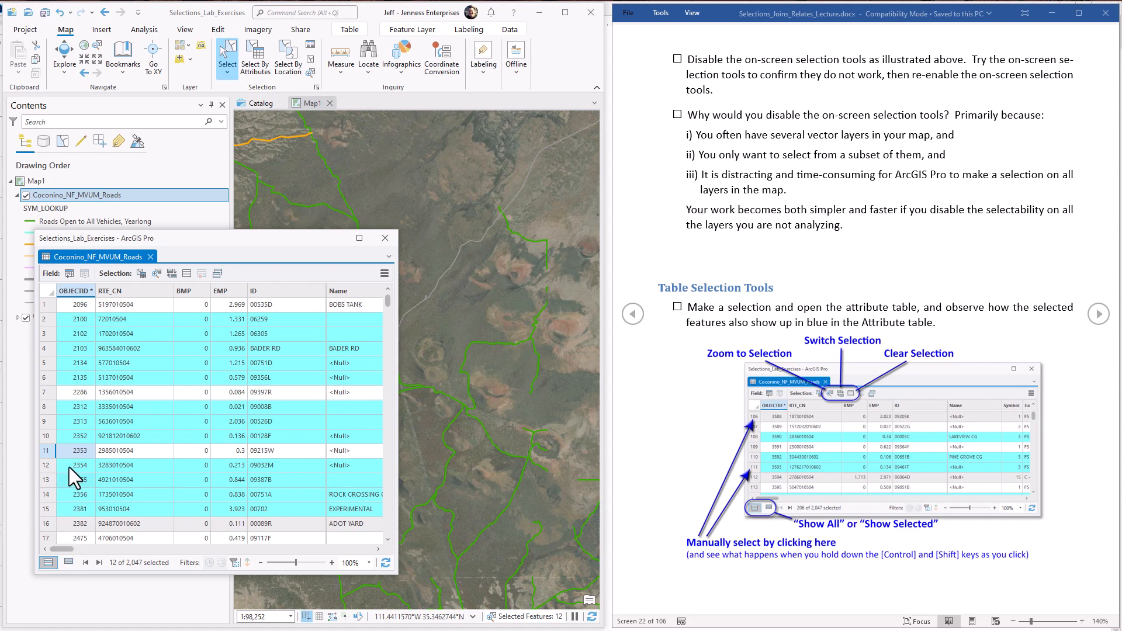
left_click(46, 395, "ctrl")
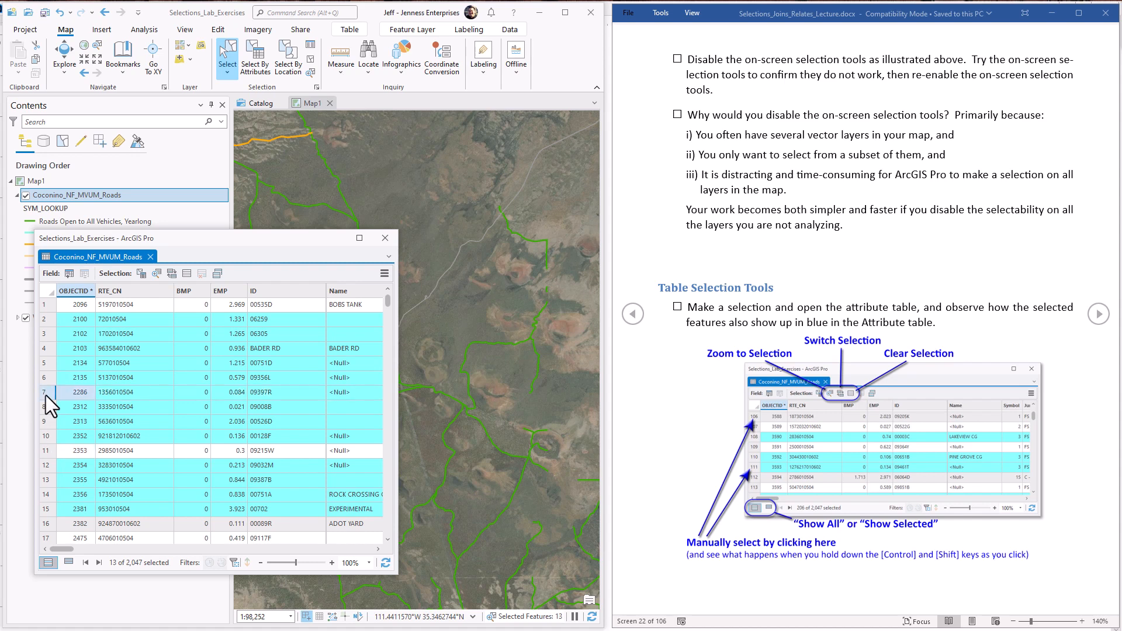
Step: Switch the roads table selection back and forth, ending on the original selected records, and zoom the map to the selection
left_click(171, 273)
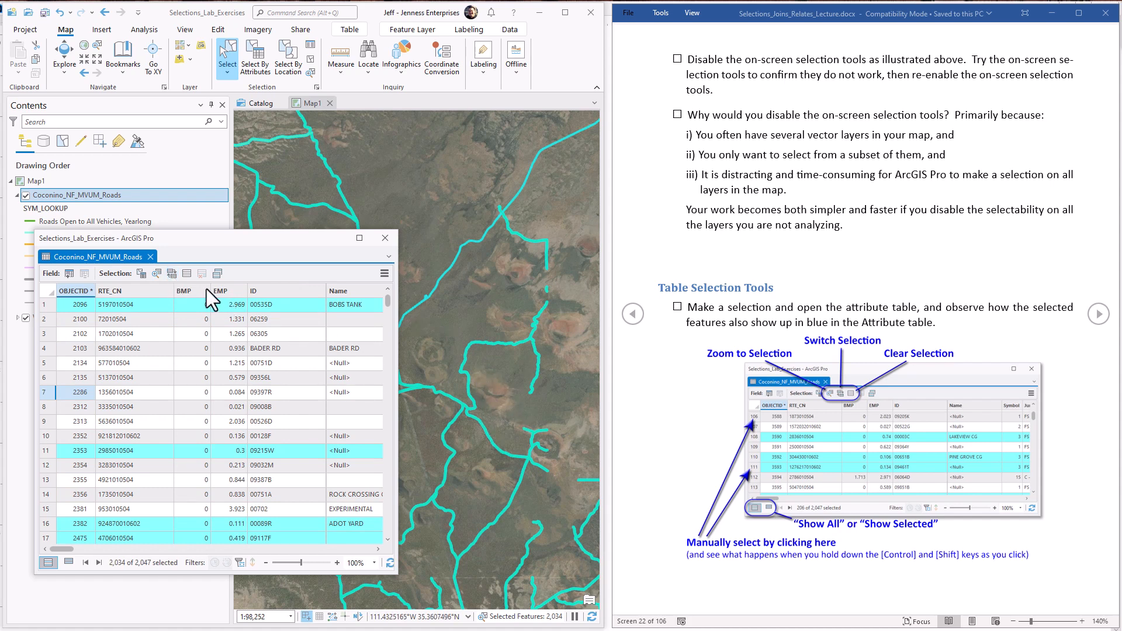
left_click(172, 275)
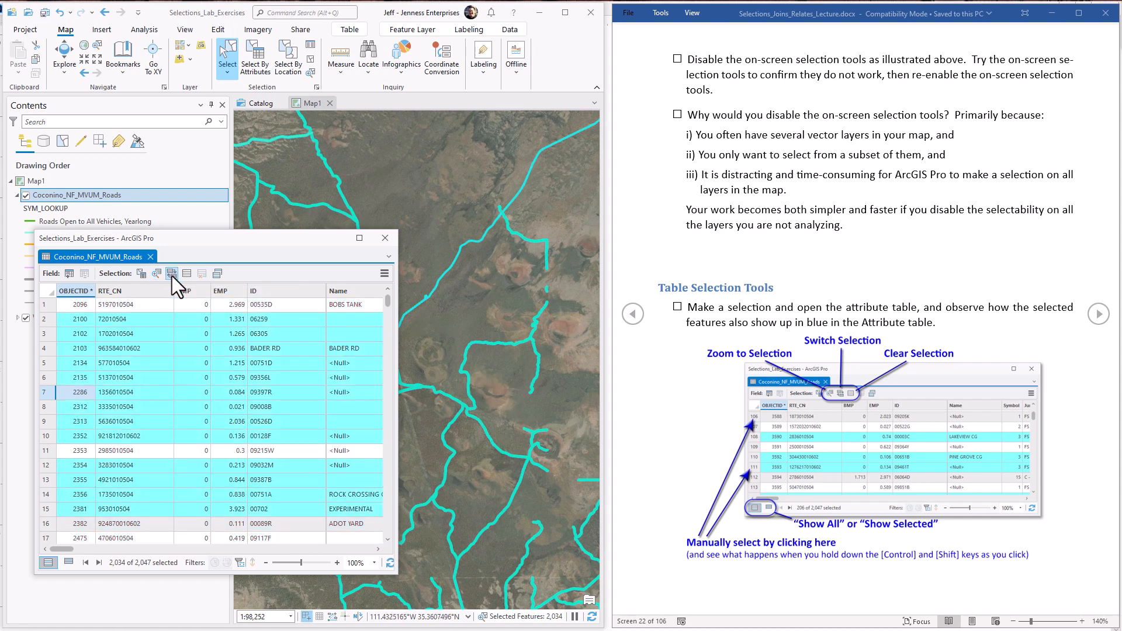
left_click(172, 275)
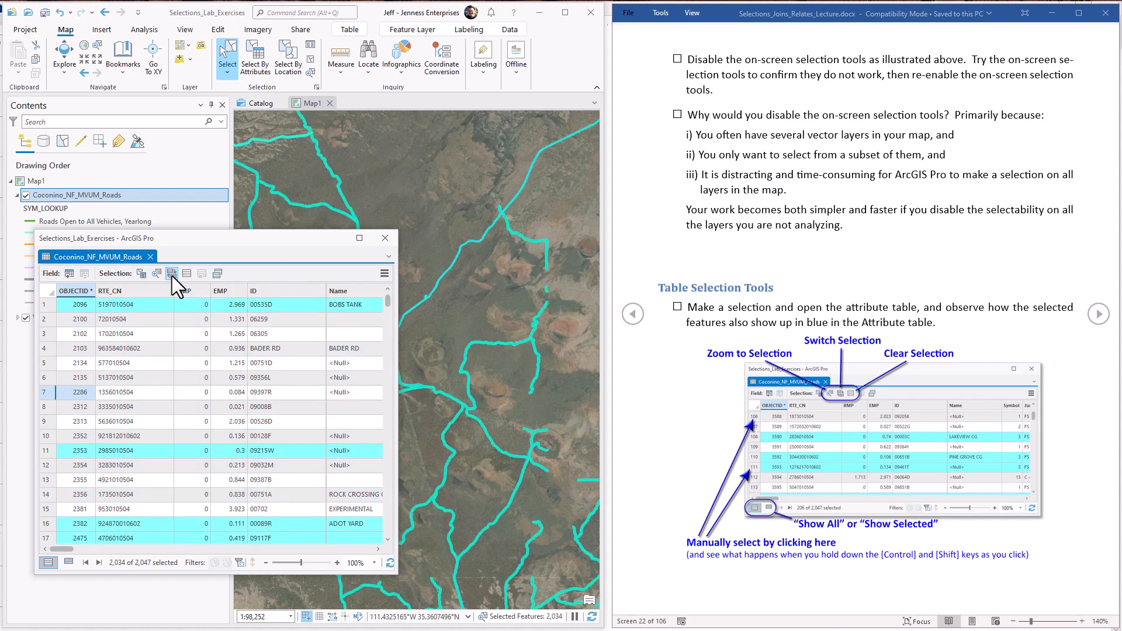
left_click(172, 275)
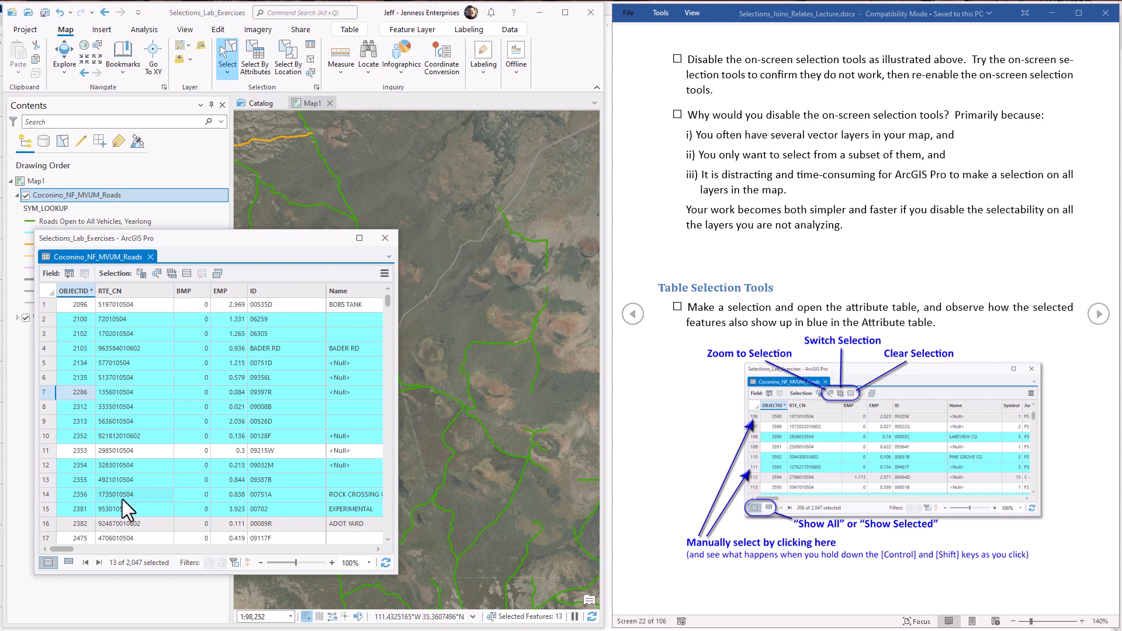
left_click(156, 274)
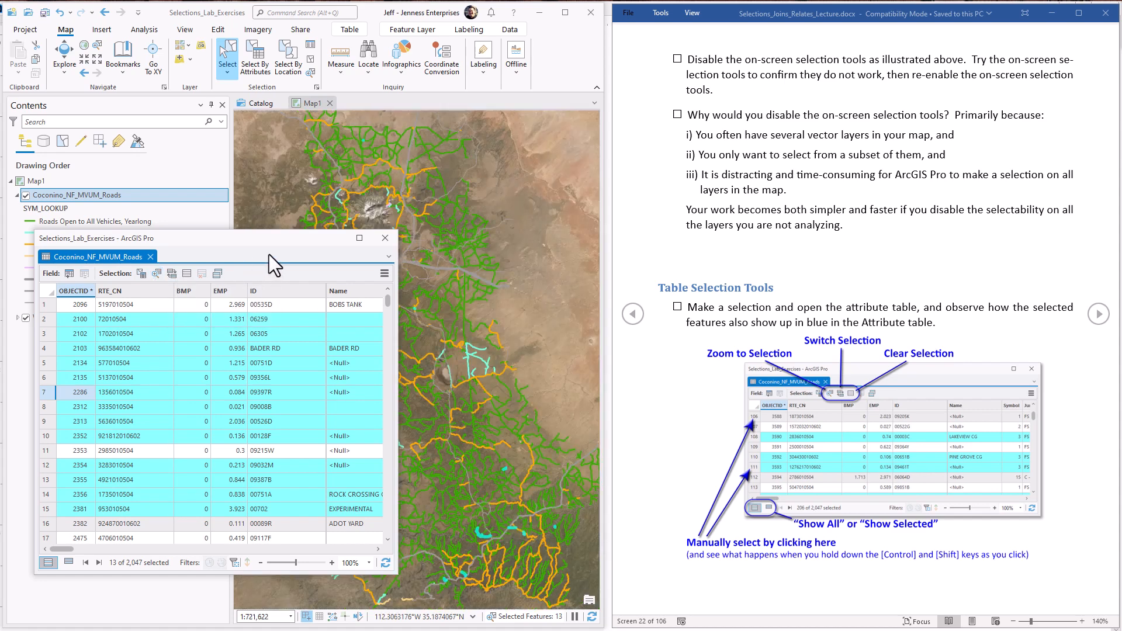
Step: Select only the record range 2 to 5 in the roads attribute table, zoom to the selection, and temporarily uncover the map
mouse_move(296, 241)
left_mouse_down()
mouse_move(233, 247)
mouse_move(302, 254)
left_mouse_up()
left_click_drag(58, 332, 58, 376)
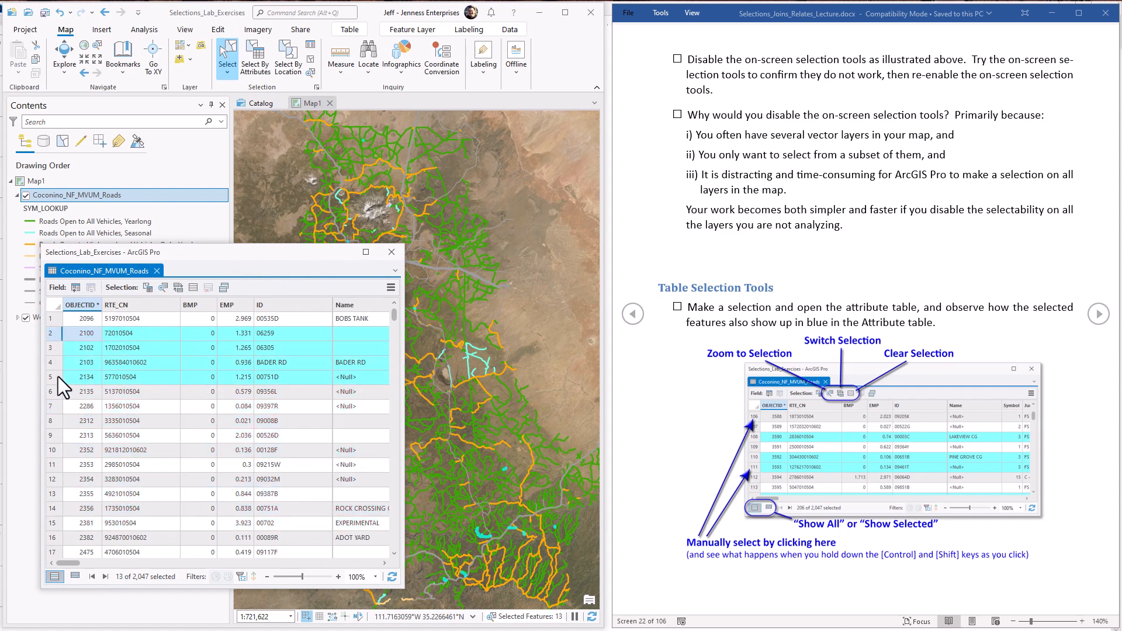
left_click(165, 290)
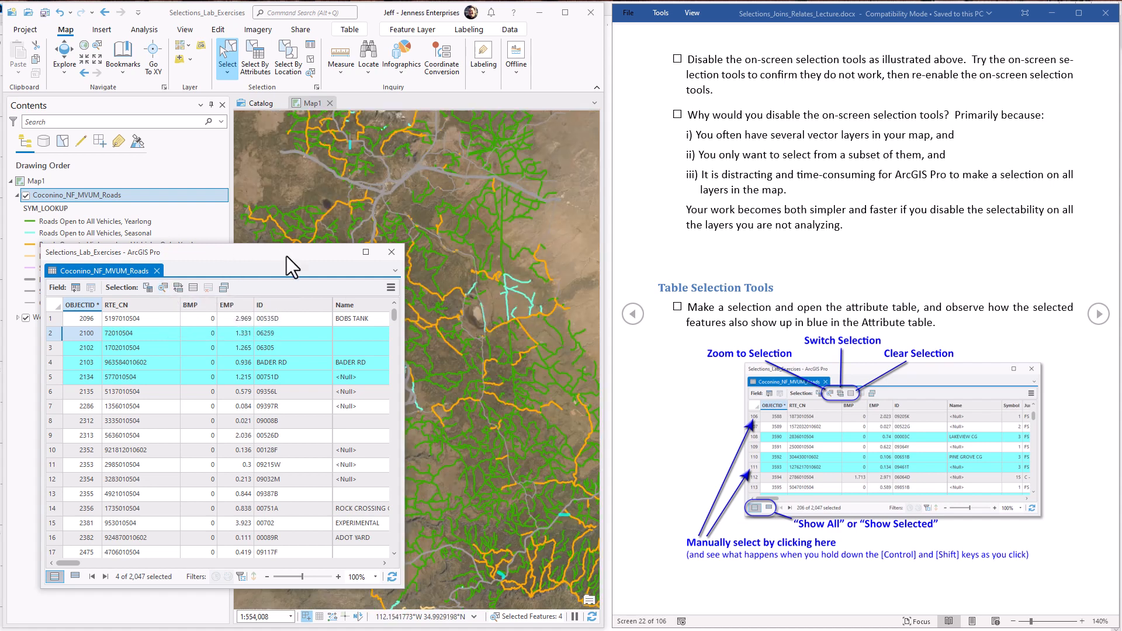
left_click_drag(285, 256, 176, 286)
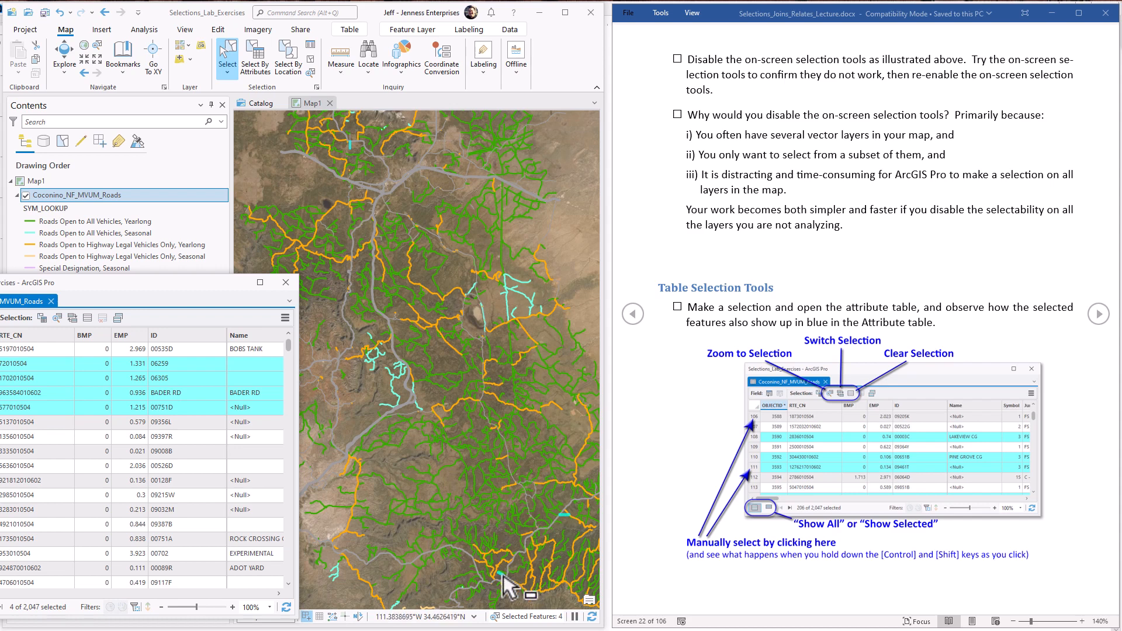
left_click_drag(115, 282, 244, 286)
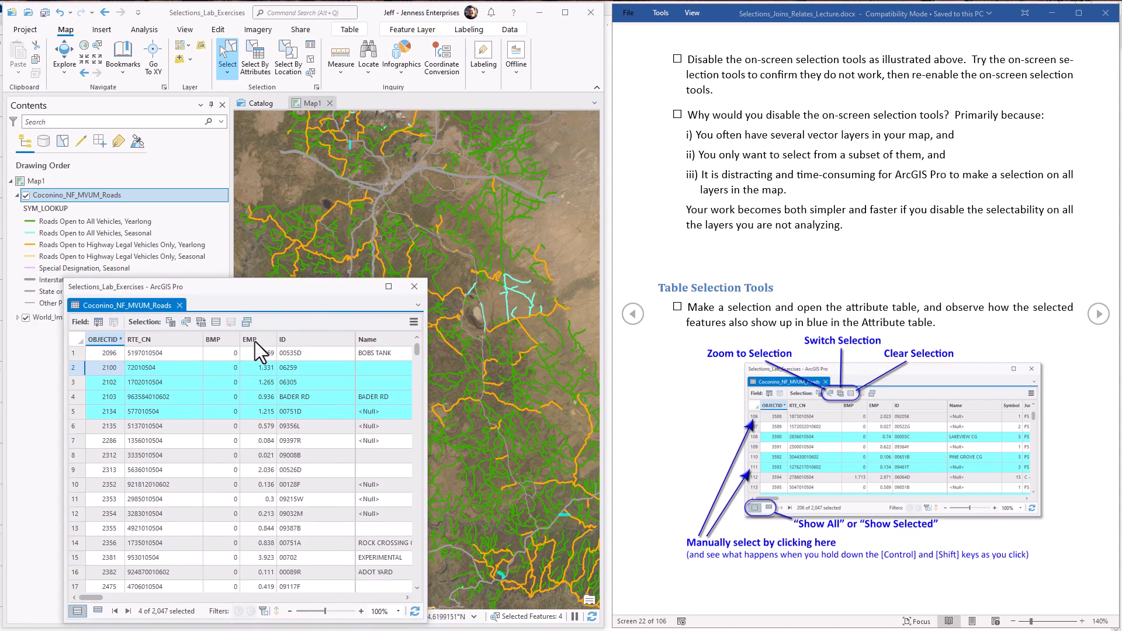
Step: Select only record 4, BADER RD, and zoom the map to the selected road, keeping the table clear of it
left_click(72, 399)
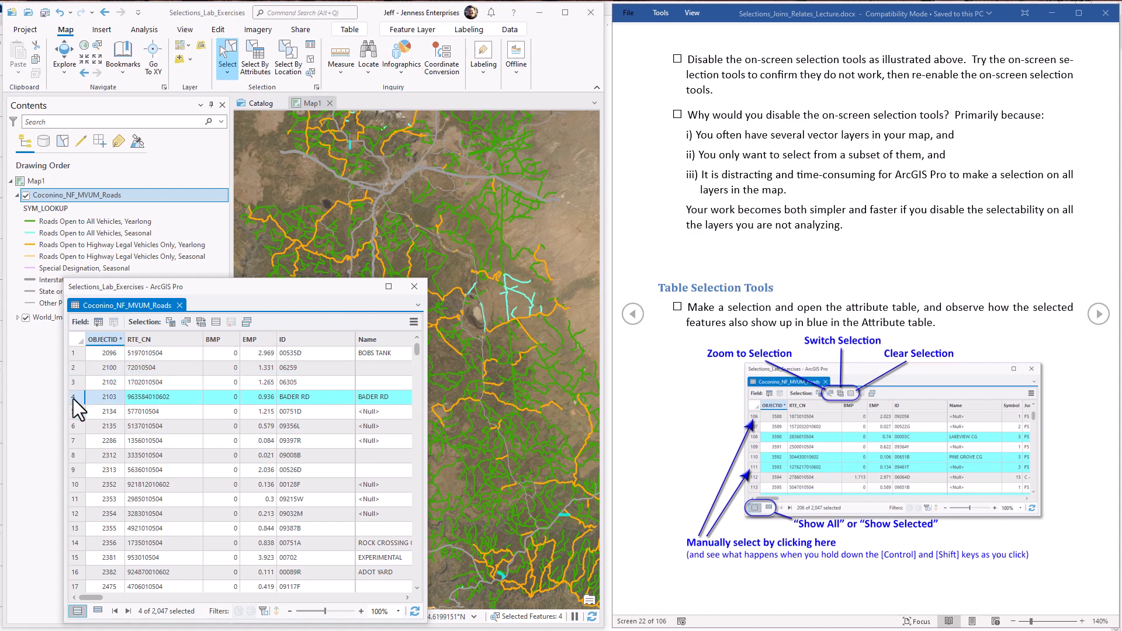
left_click(185, 322)
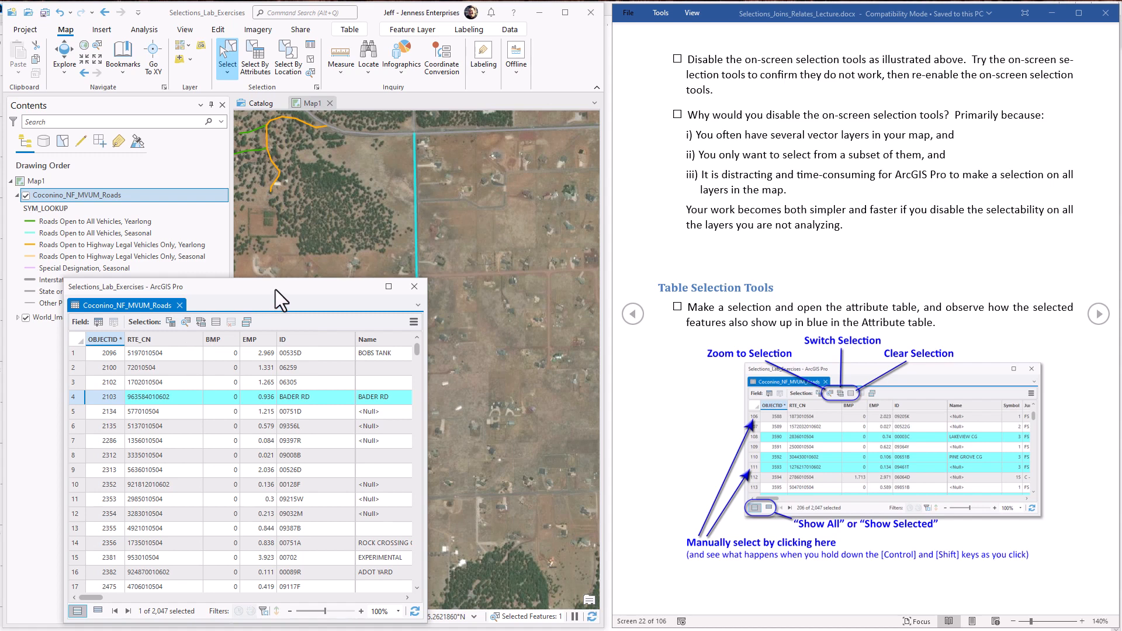
left_click_drag(275, 290, 247, 262)
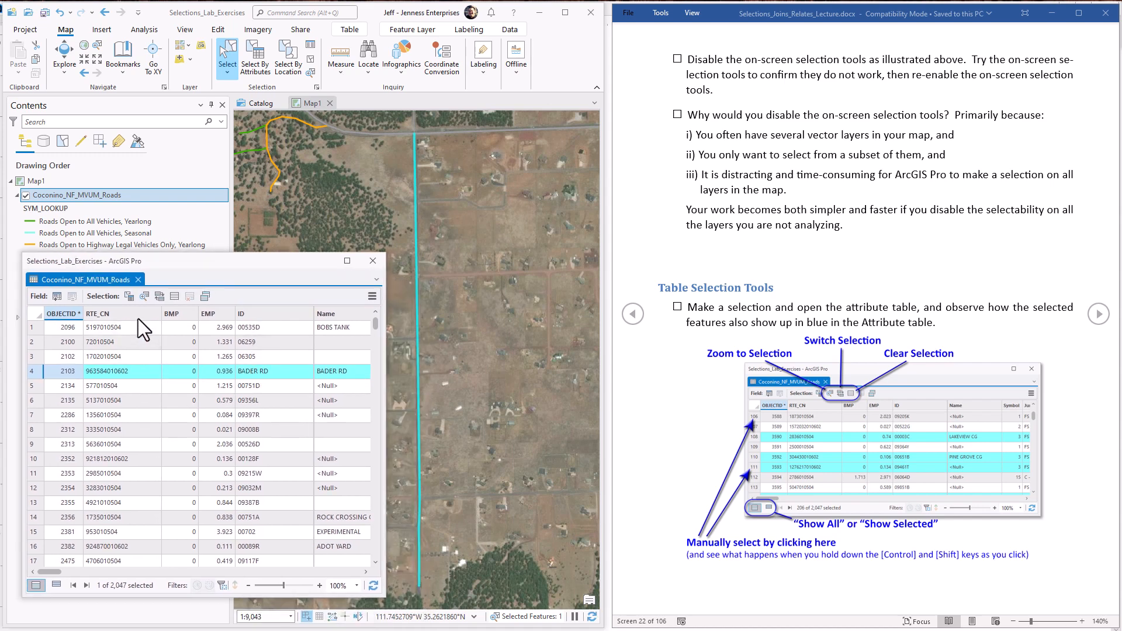
Step: Zoom the map to the road of record 10 from its table row without selecting it, and view the whole road
right_click(33, 462)
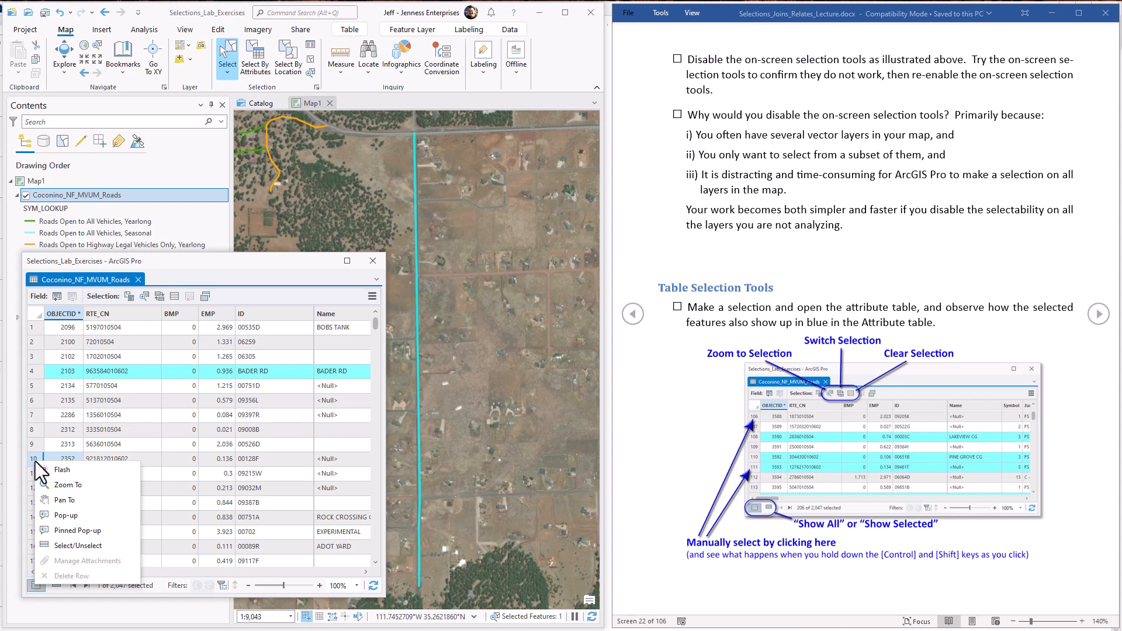
left_click(68, 484)
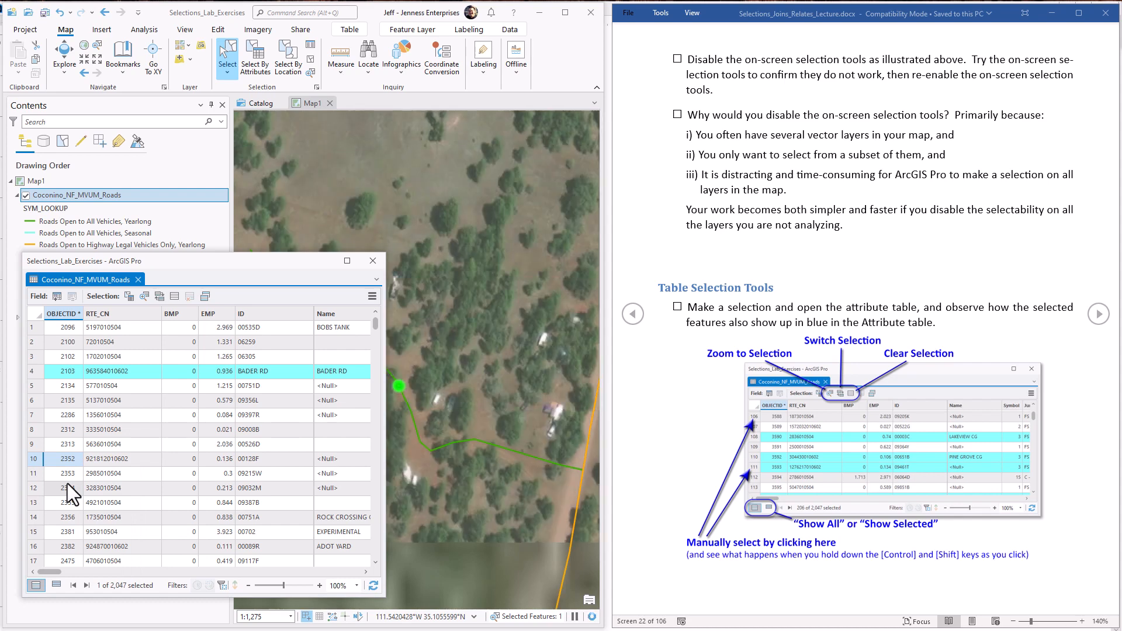
left_click_drag(249, 261, 190, 268)
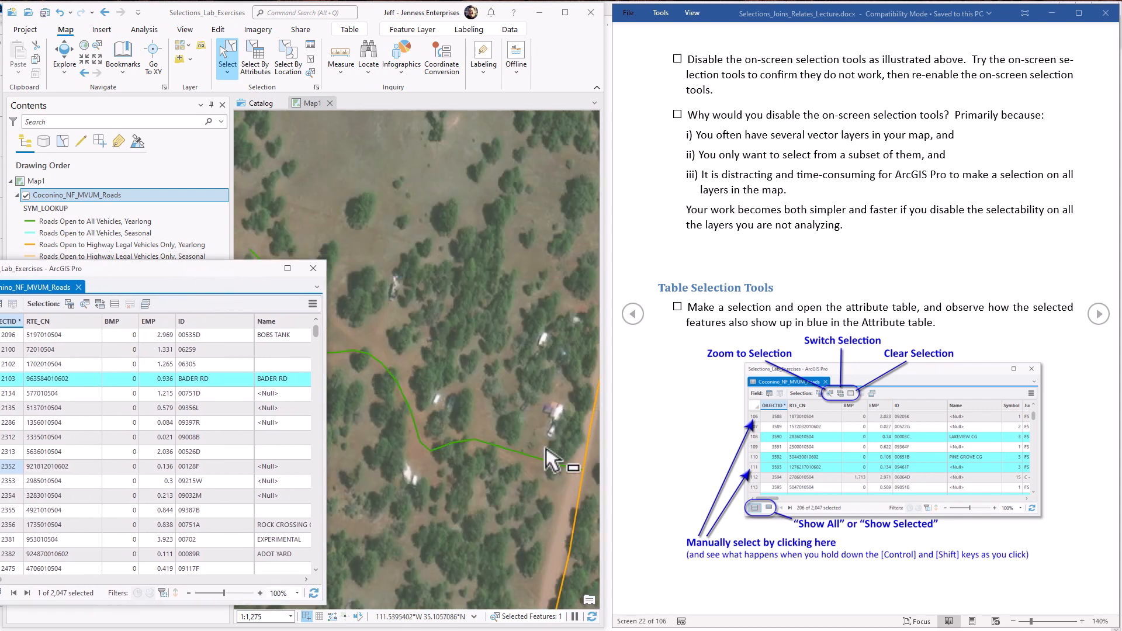
left_click_drag(218, 271, 318, 251)
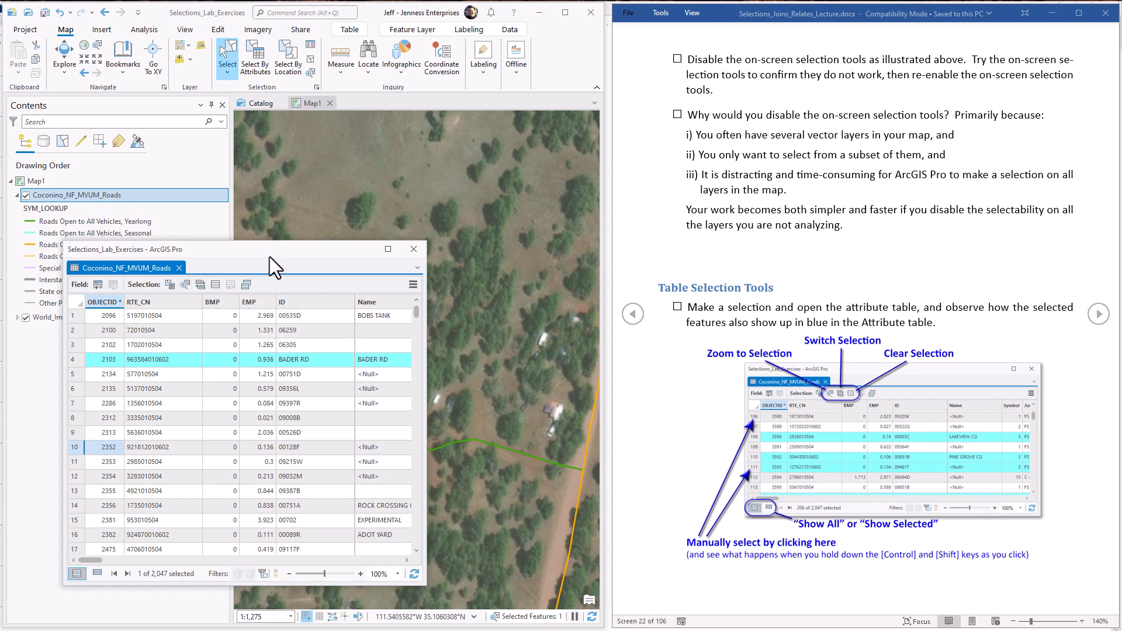
Step: Advance the lecture document in Word to the next page, and in ArcGIS Pro shrink the attribute table window to four rows
left_click(1097, 315)
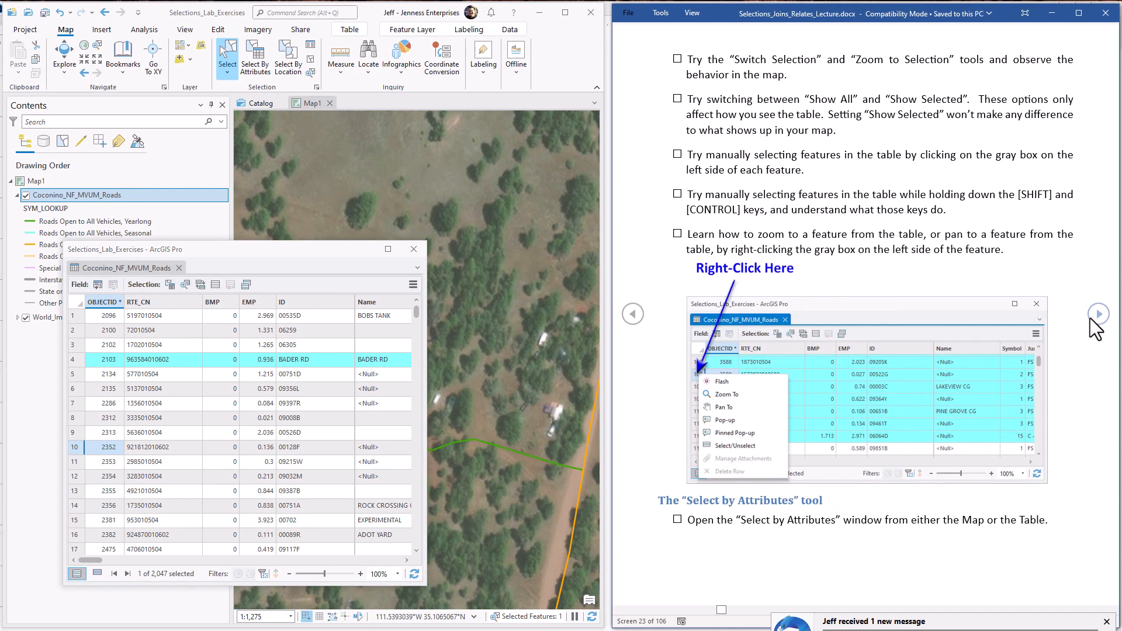
left_click(242, 251)
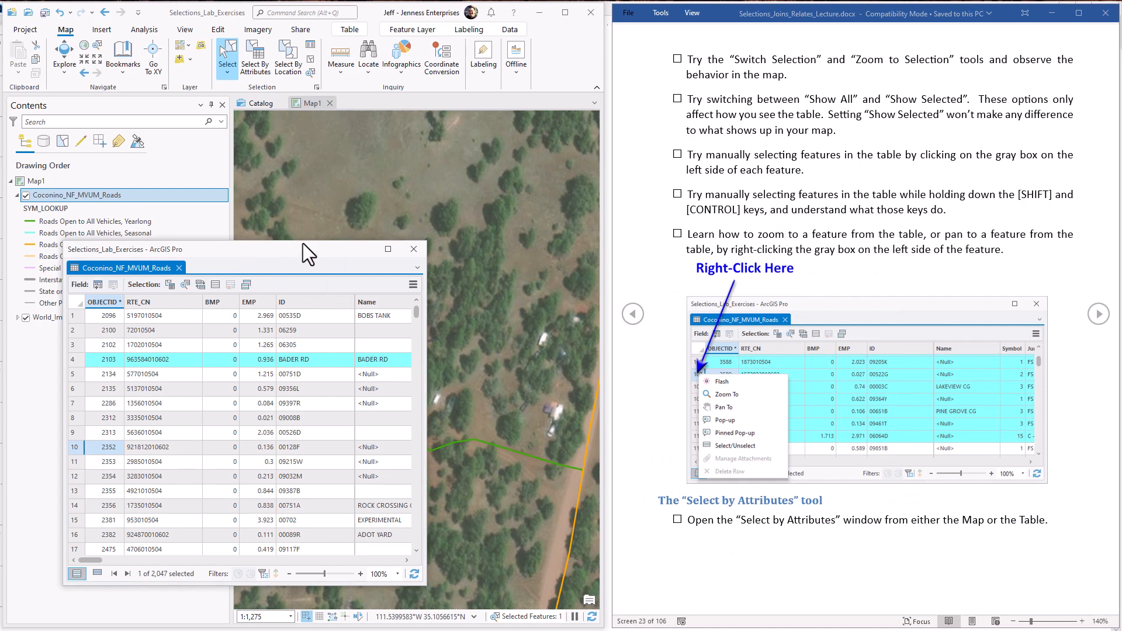
left_click_drag(303, 243, 251, 468)
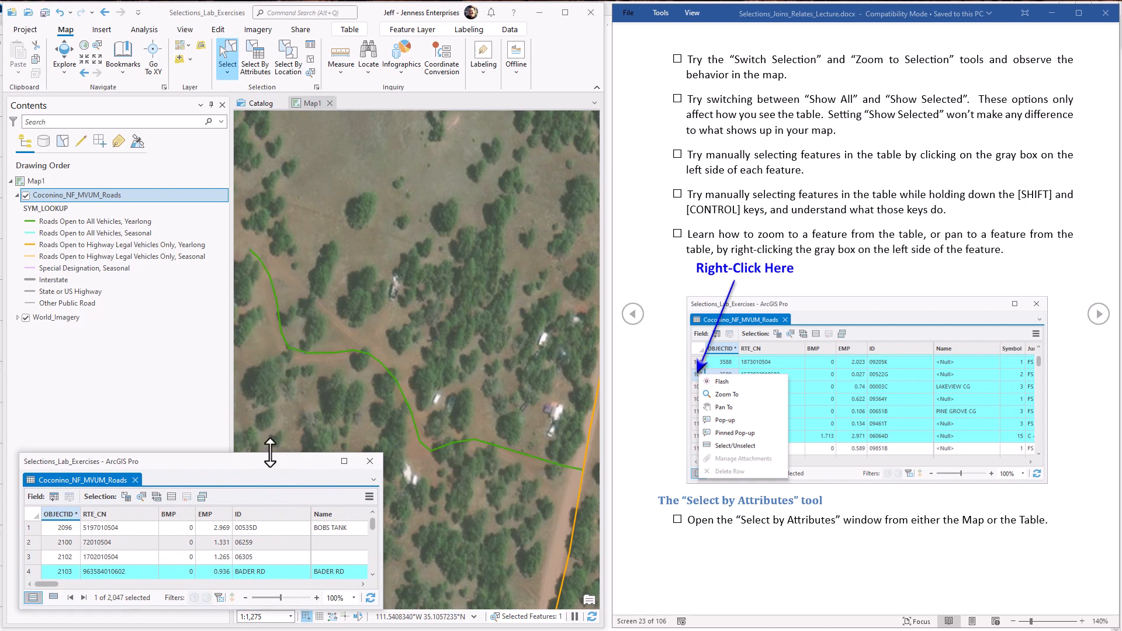
left_click_drag(261, 455, 258, 447)
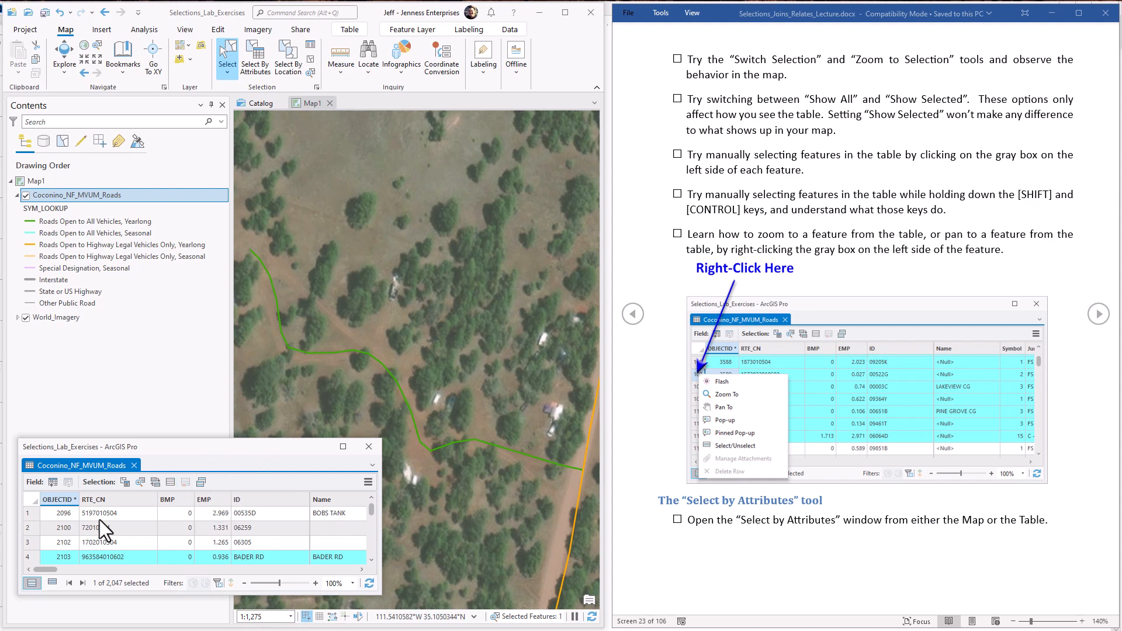
Step: Pan the map to the road of record 2 from its table row, and narrow the attribute table window to uncover the map
right_click(35, 528)
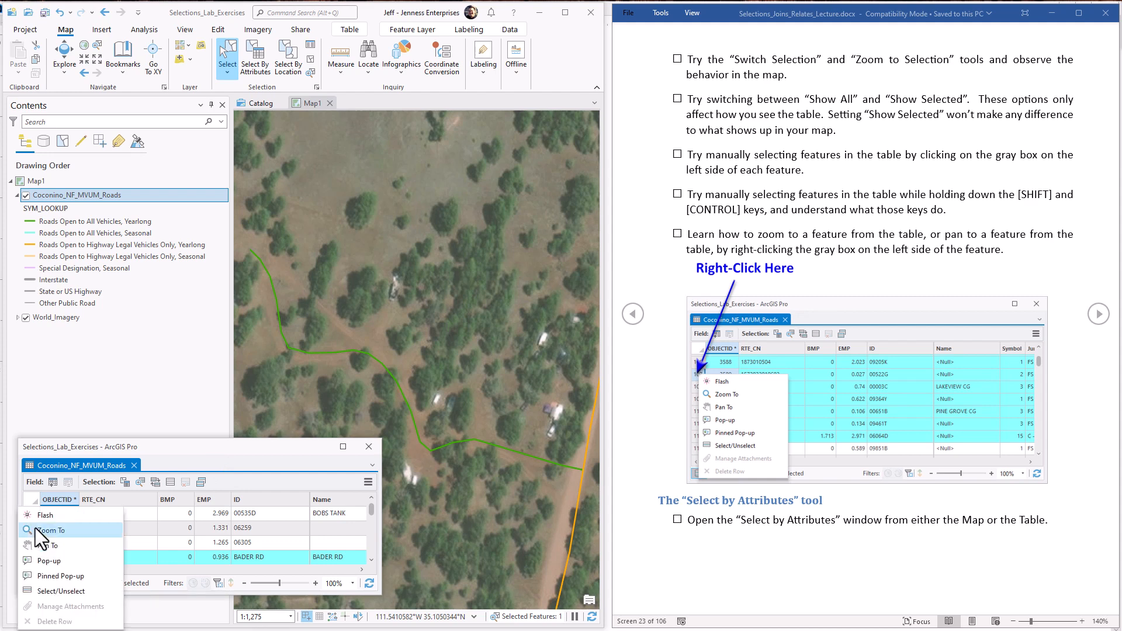
left_click(83, 548)
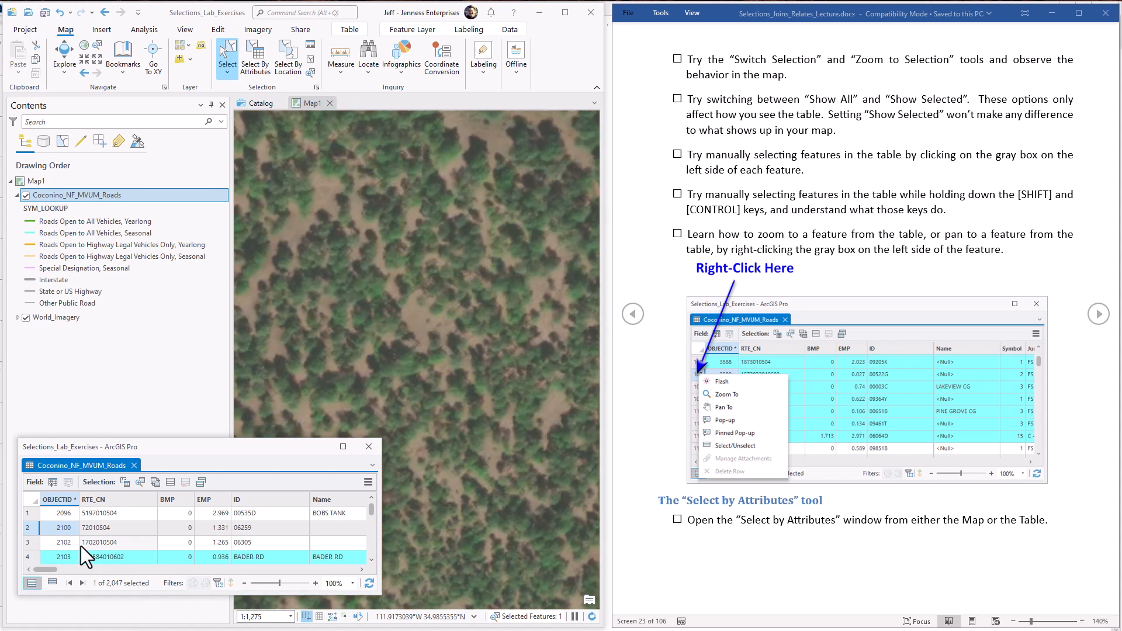
left_click_drag(250, 445, 248, 400)
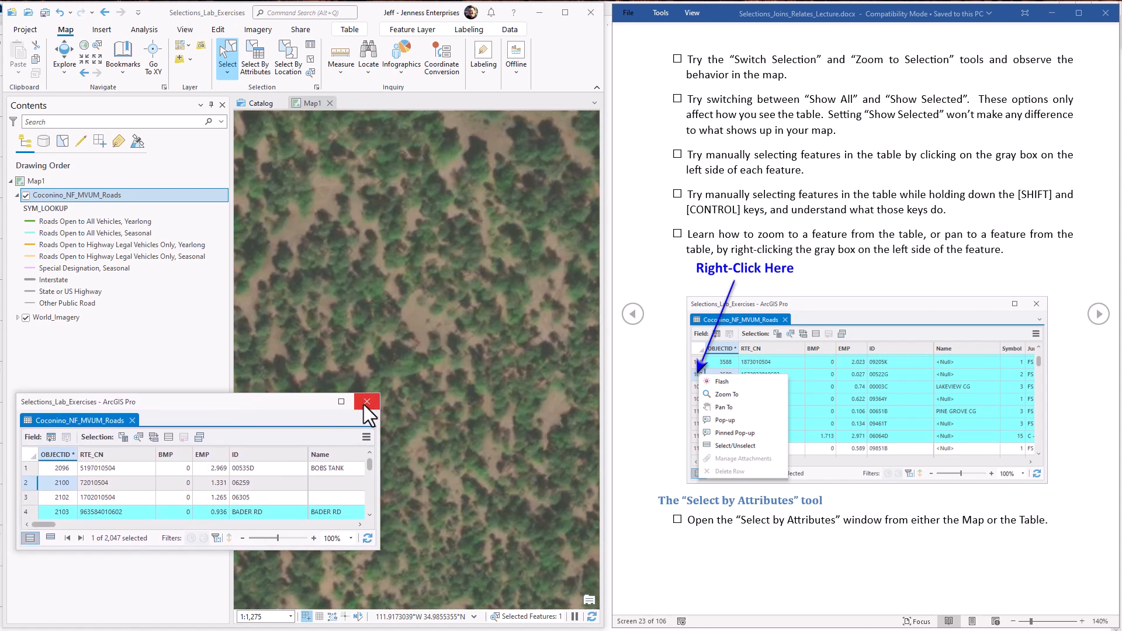
left_click_drag(379, 435, 223, 433)
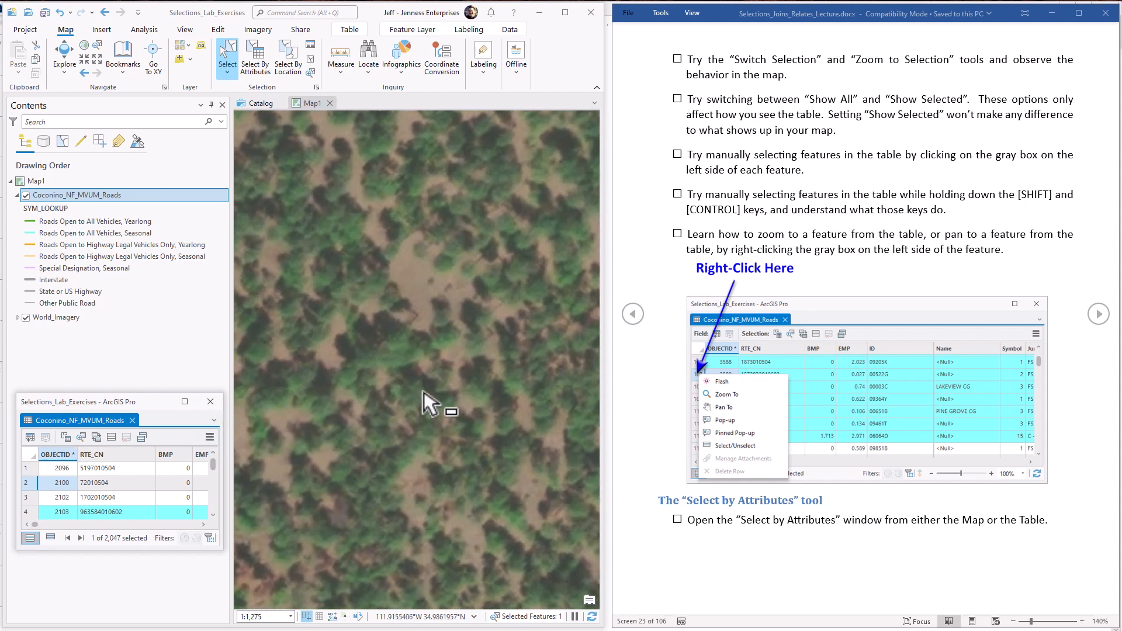
scroll(423, 391, "down", 5)
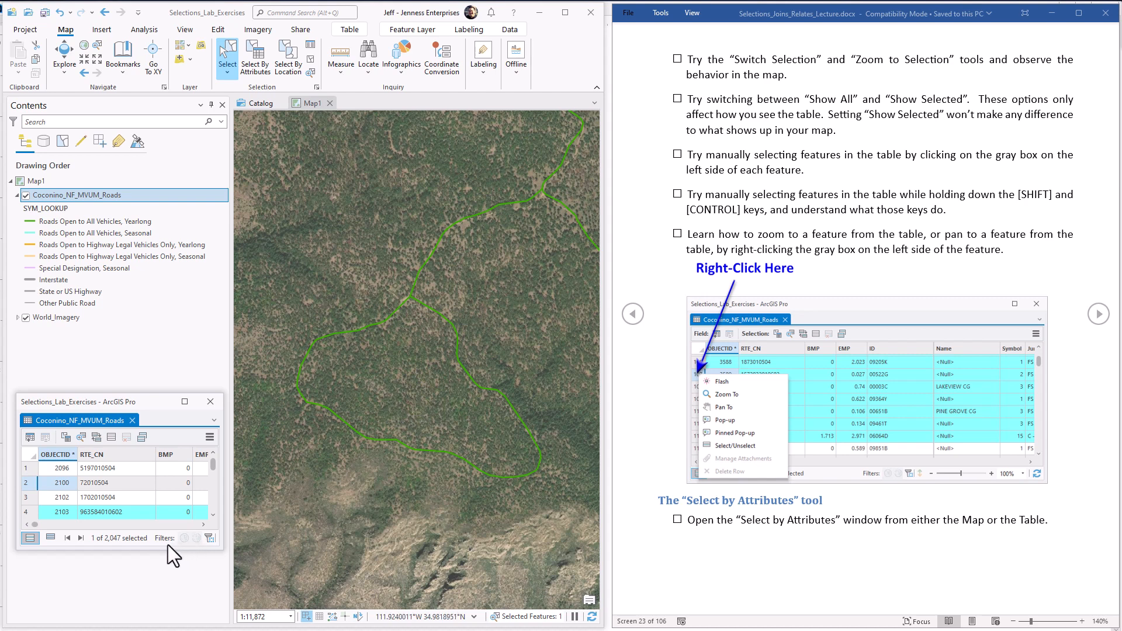
Step: Pan the map to the road of record 3 from its table row, and close the attribute table
right_click(28, 498)
left_click(38, 502)
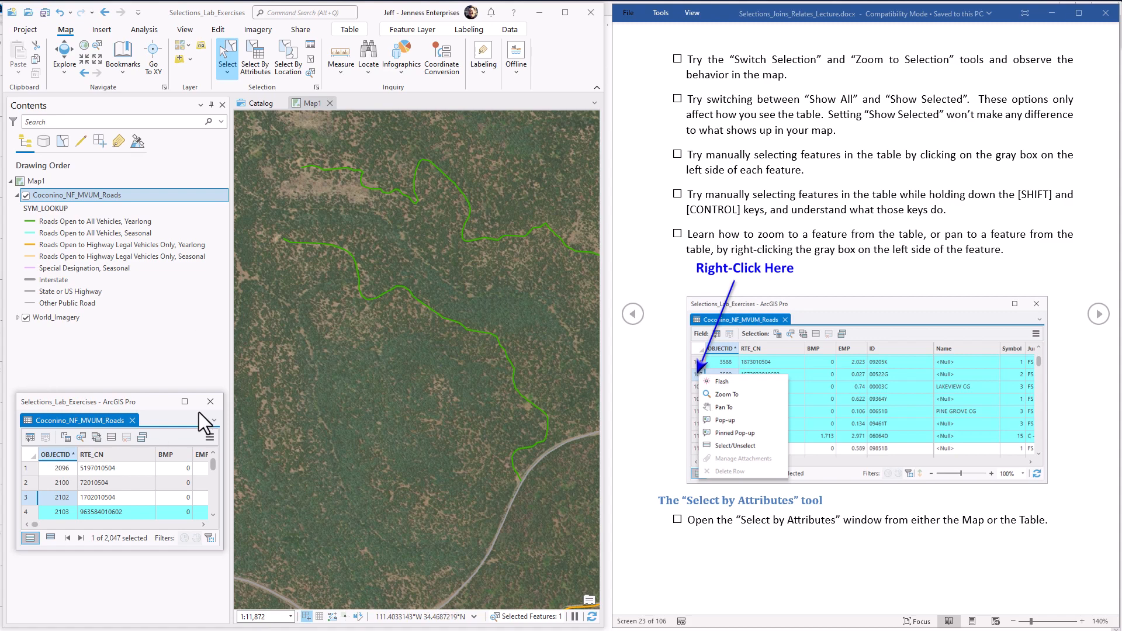
left_click(211, 402)
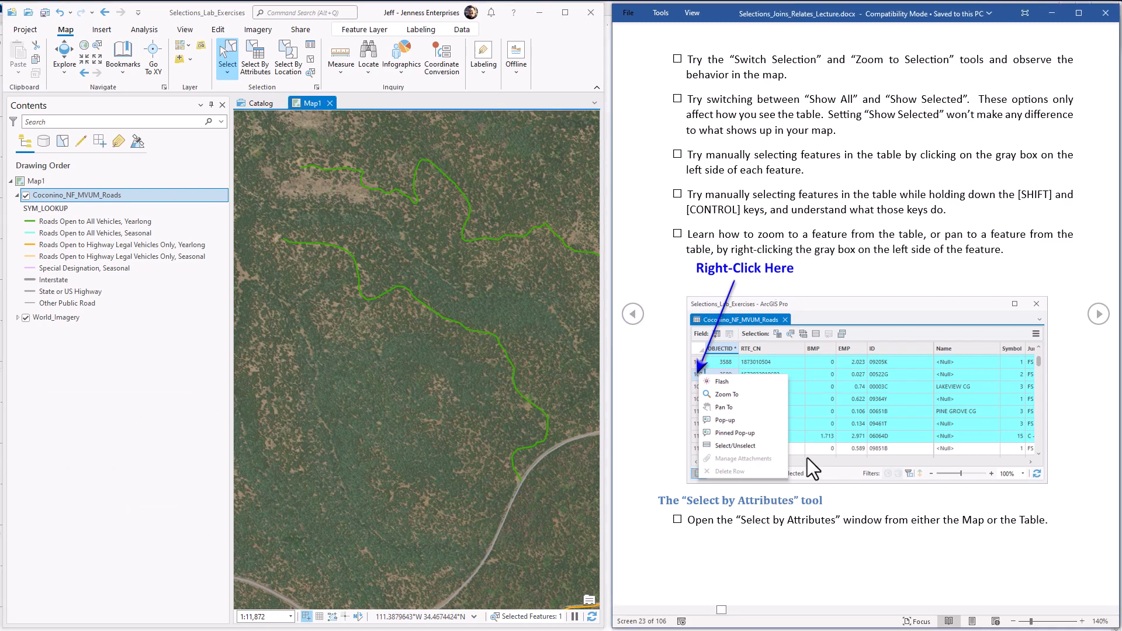
Step: Advance the lecture document in Word to the Select By Attributes page, and reopen the Coconino_NF_MVUM_Roads attribute table in ArcGIS Pro
left_click(1098, 314)
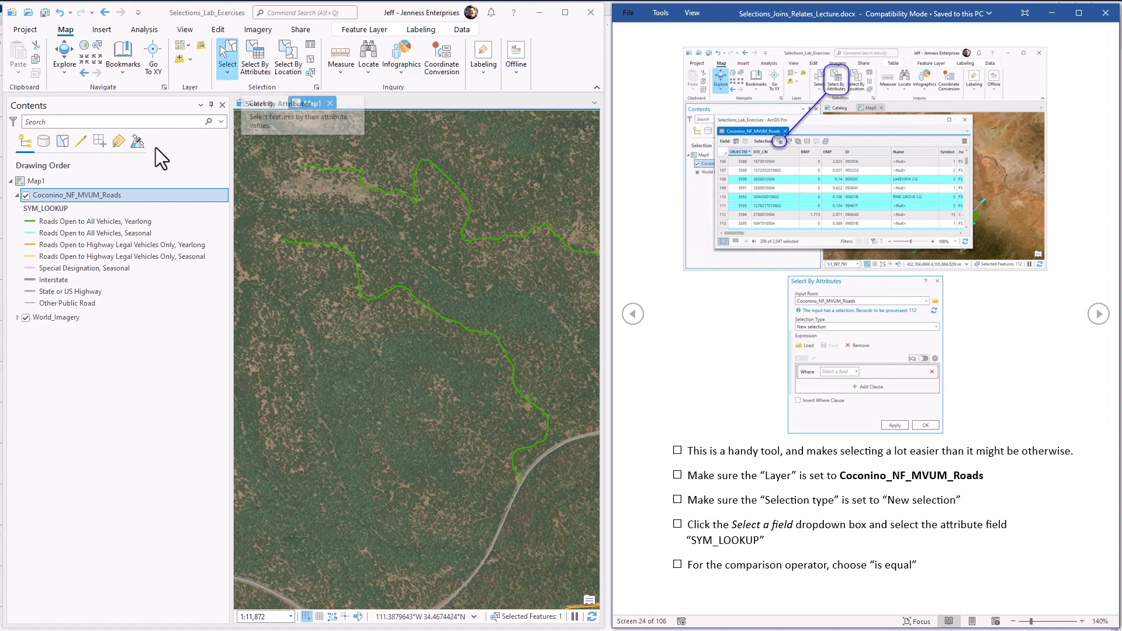
right_click(118, 197)
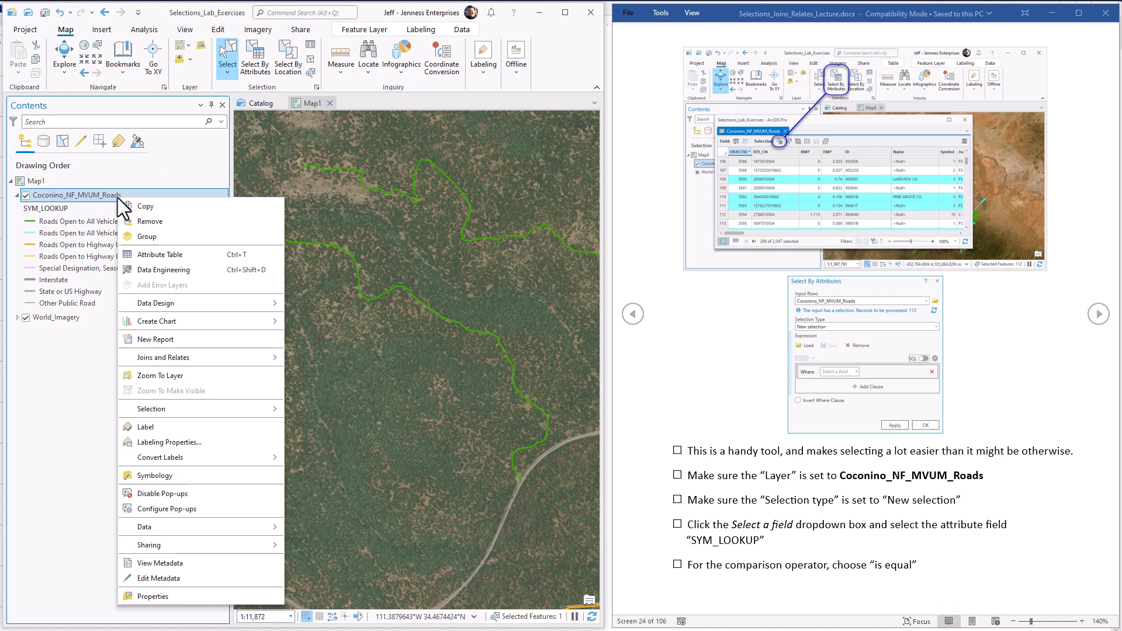
left_click(153, 253)
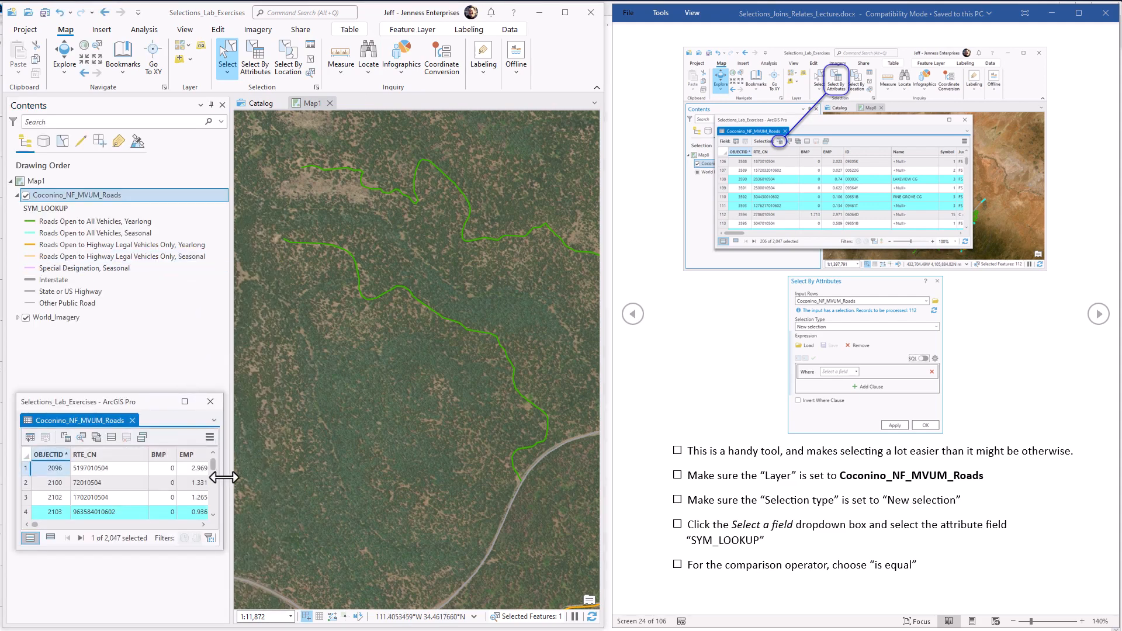
Step: Widen the attribute table window and open Select By Attributes for Coconino_NF_MVUM_Roads over the map, keeping New selection as the selection type
left_click_drag(223, 476, 408, 476)
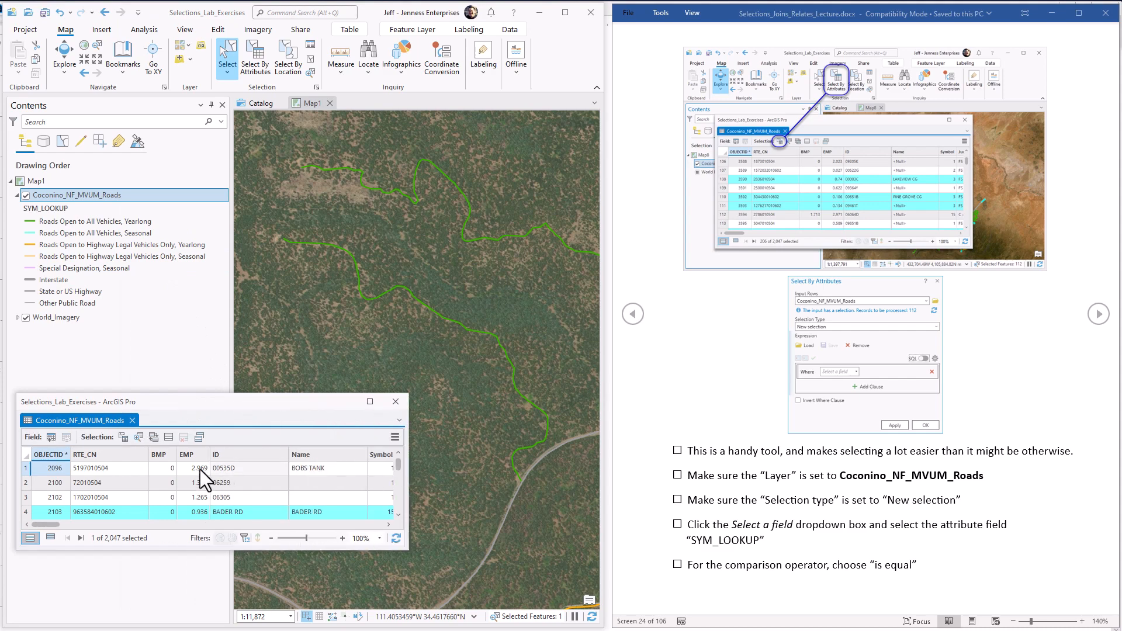
left_click(124, 439)
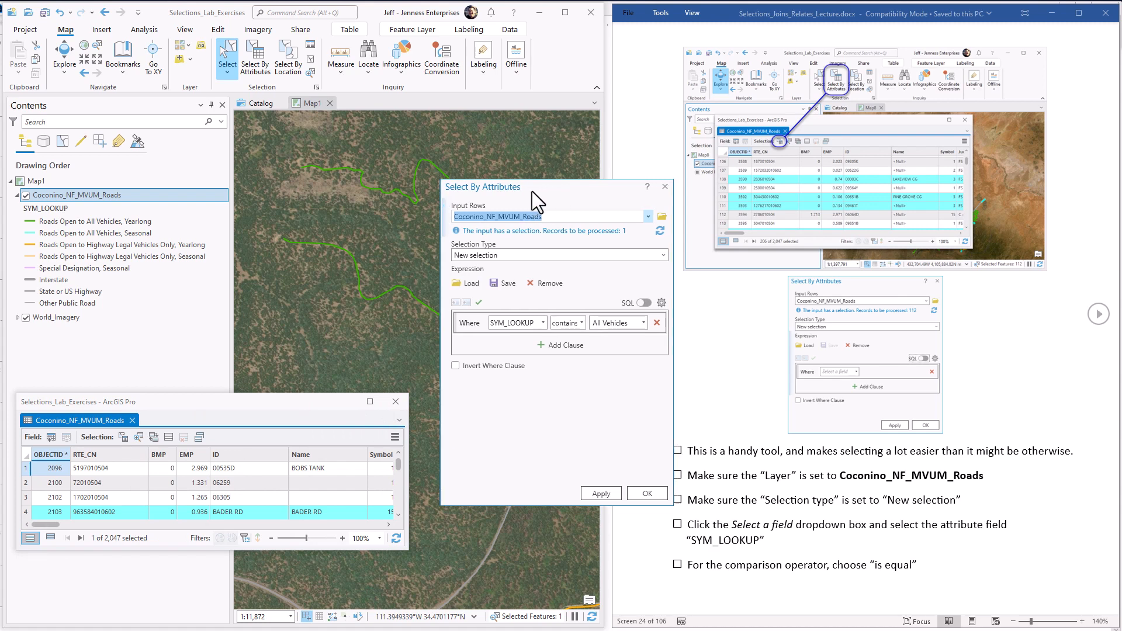
left_click_drag(531, 191, 462, 195)
left_click(575, 193)
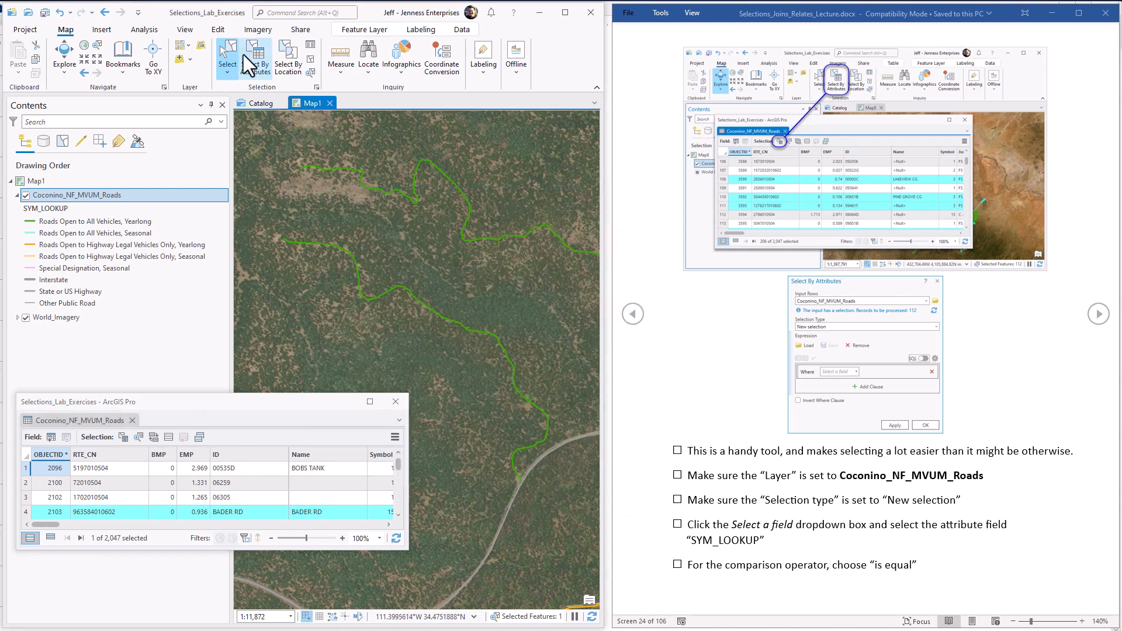
left_click(259, 54)
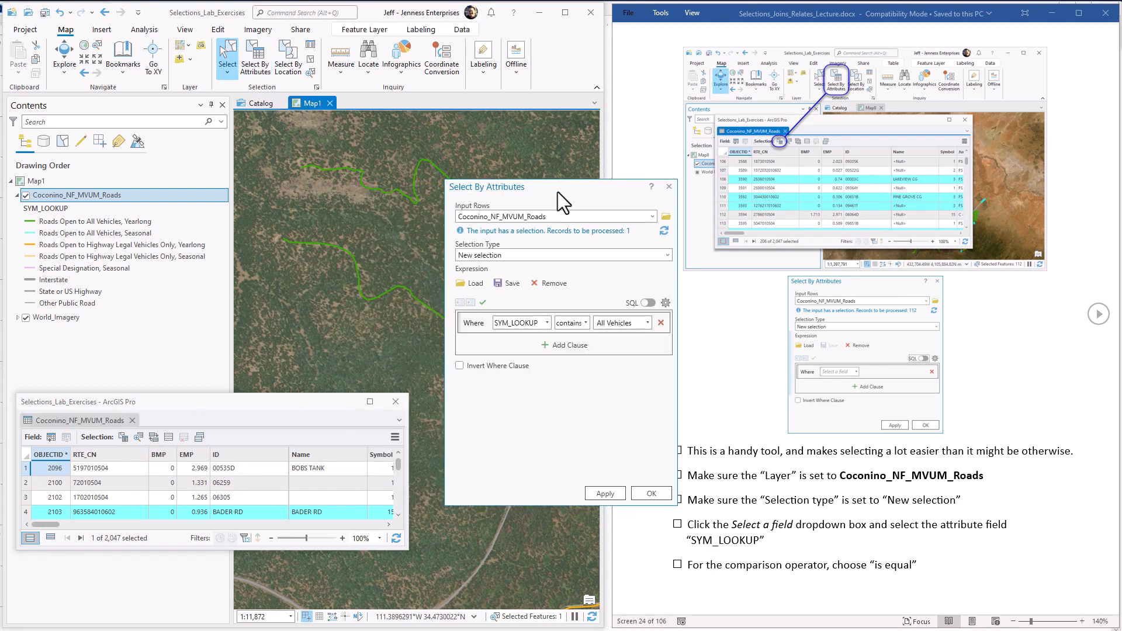
left_click_drag(545, 154, 380, 124)
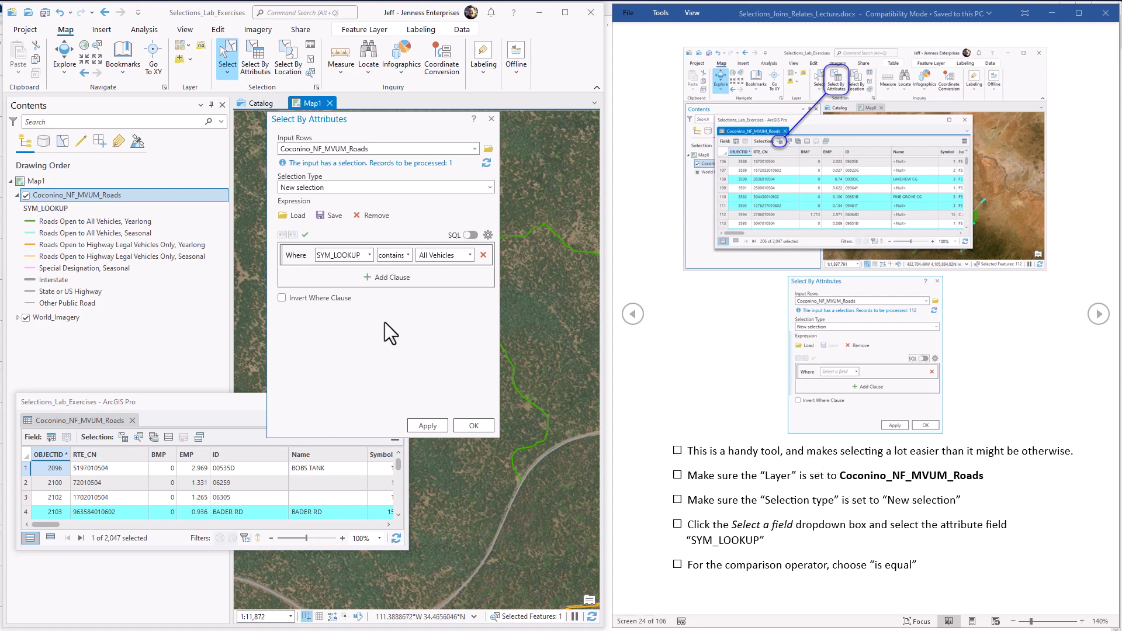
left_click(489, 187)
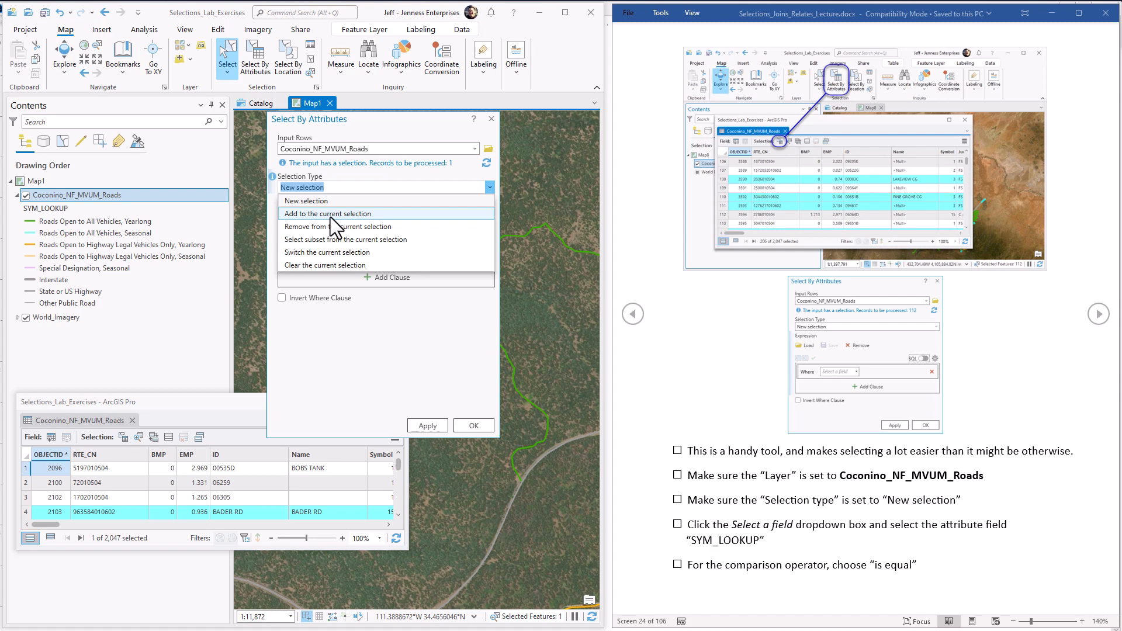
left_click(381, 185)
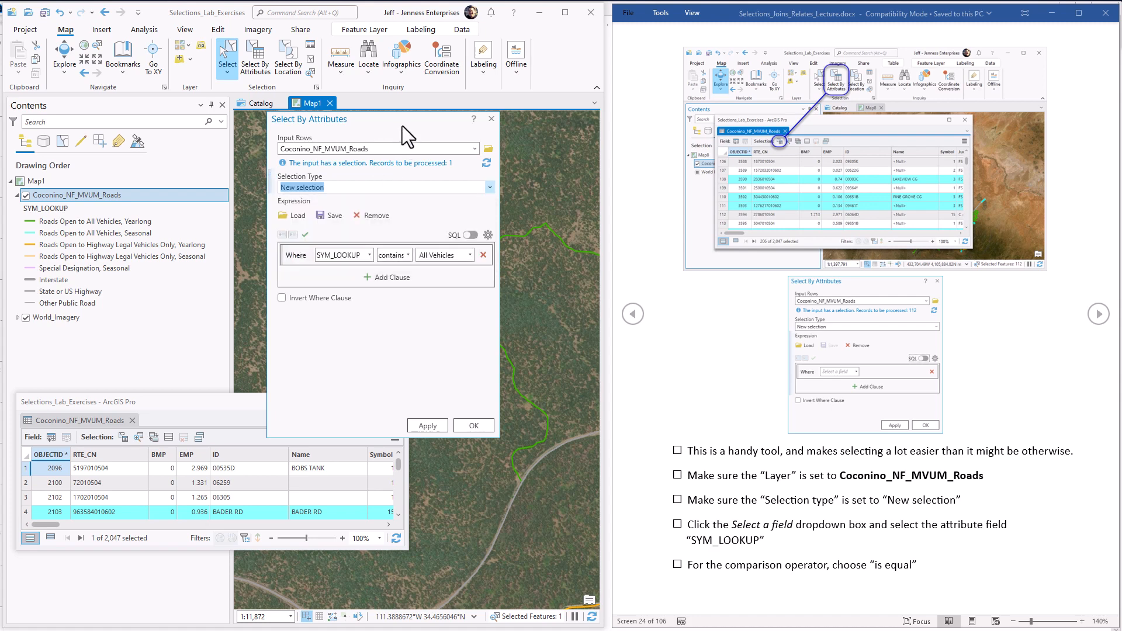
Step: Set the SYM_LOOKUP clause's comparison operator to is equal to, and advance the lecture document in Word to the next page
left_click(840, 531)
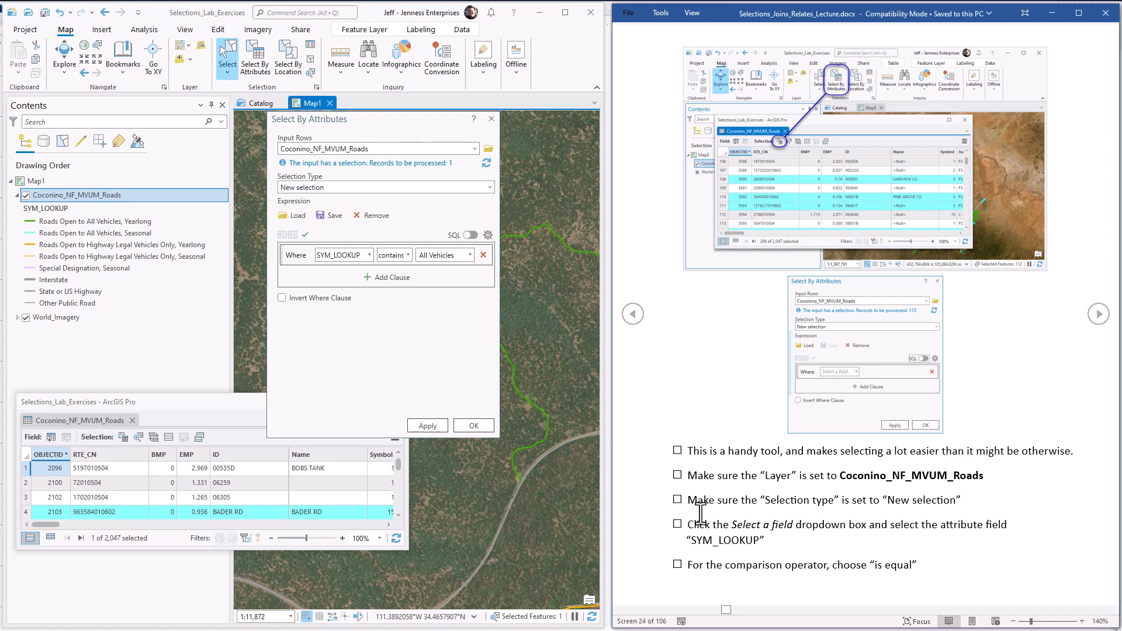
left_click(392, 254)
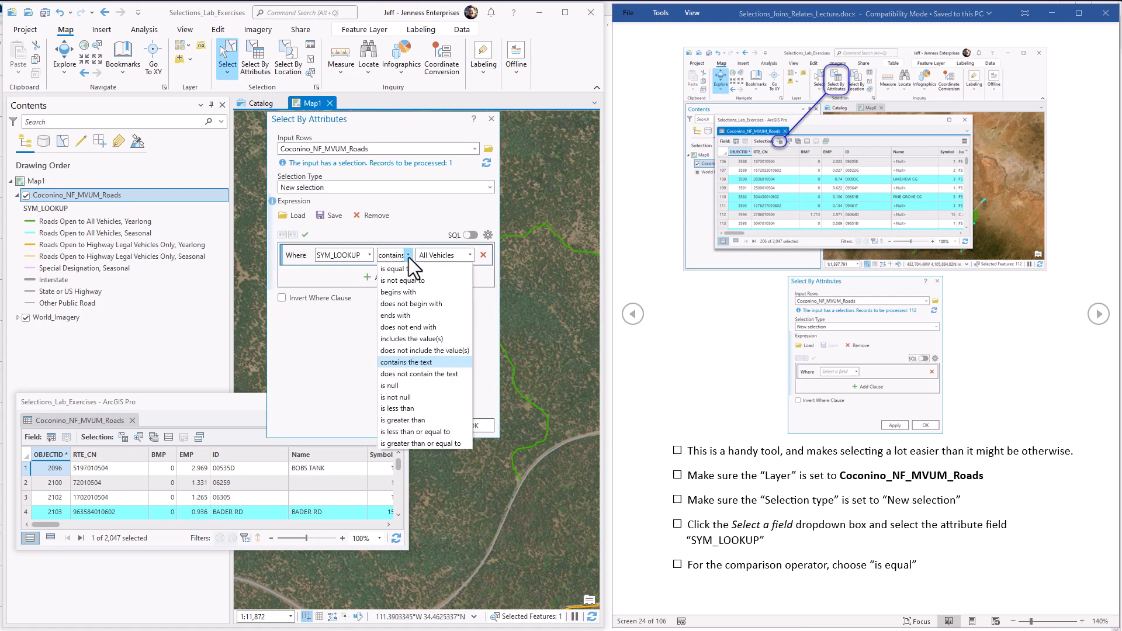
left_click(402, 269)
left_click(841, 565)
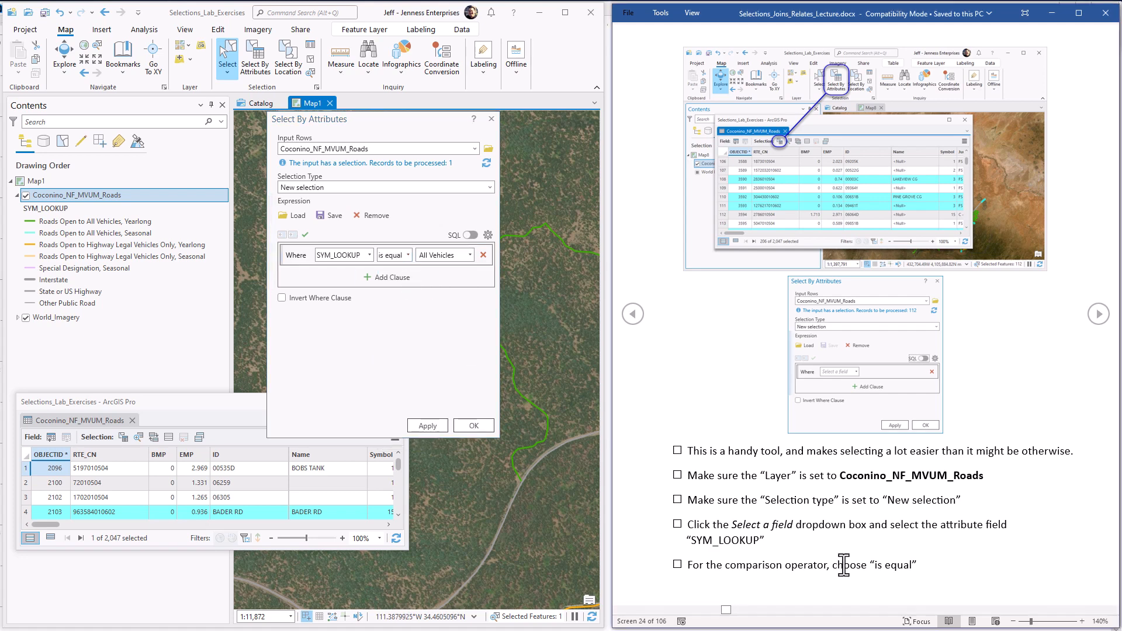
scroll(844, 566, "down", 1)
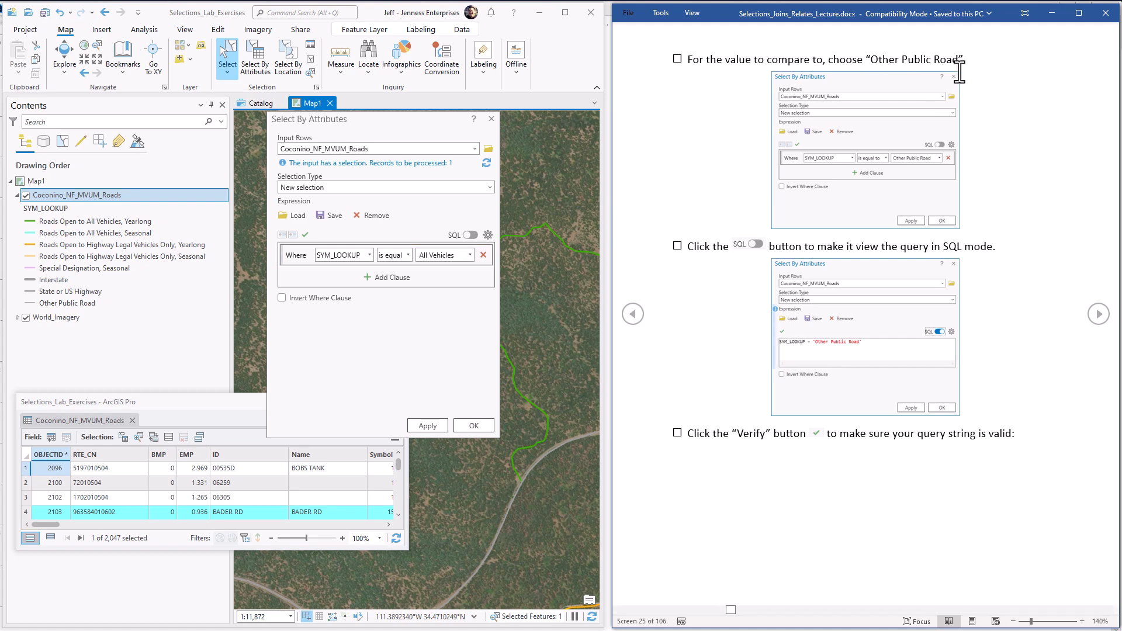
Step: Highlight the Other Public Road instruction in Word, and set the clause's comparison value to Other Public Road in ArcGIS Pro
left_click_drag(961, 62, 842, 58)
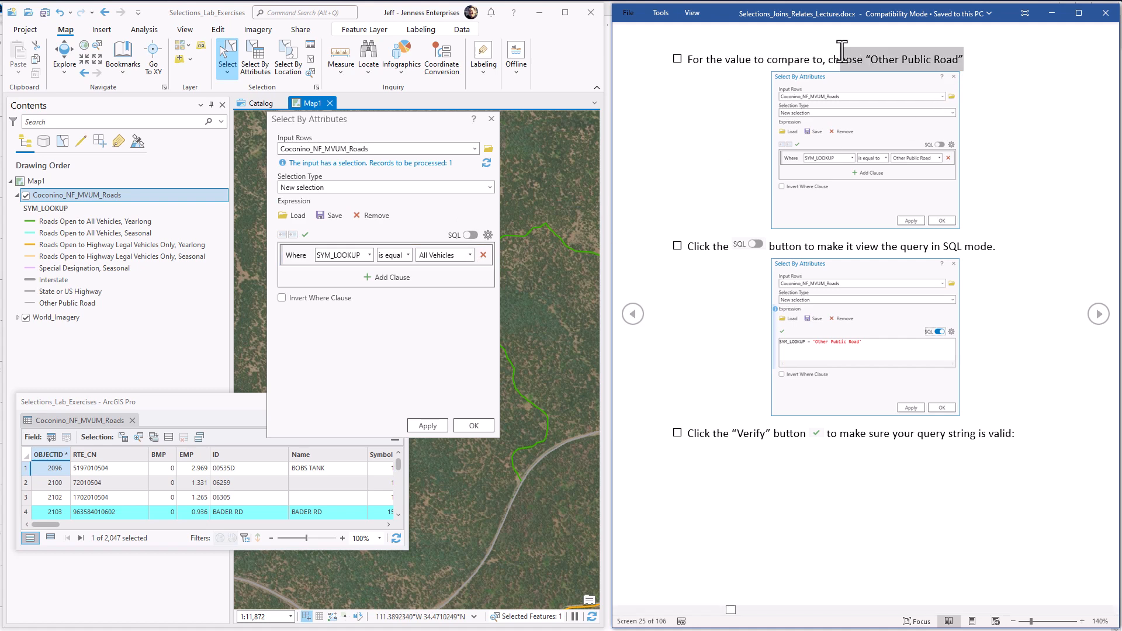
left_click(468, 250)
left_click(440, 281)
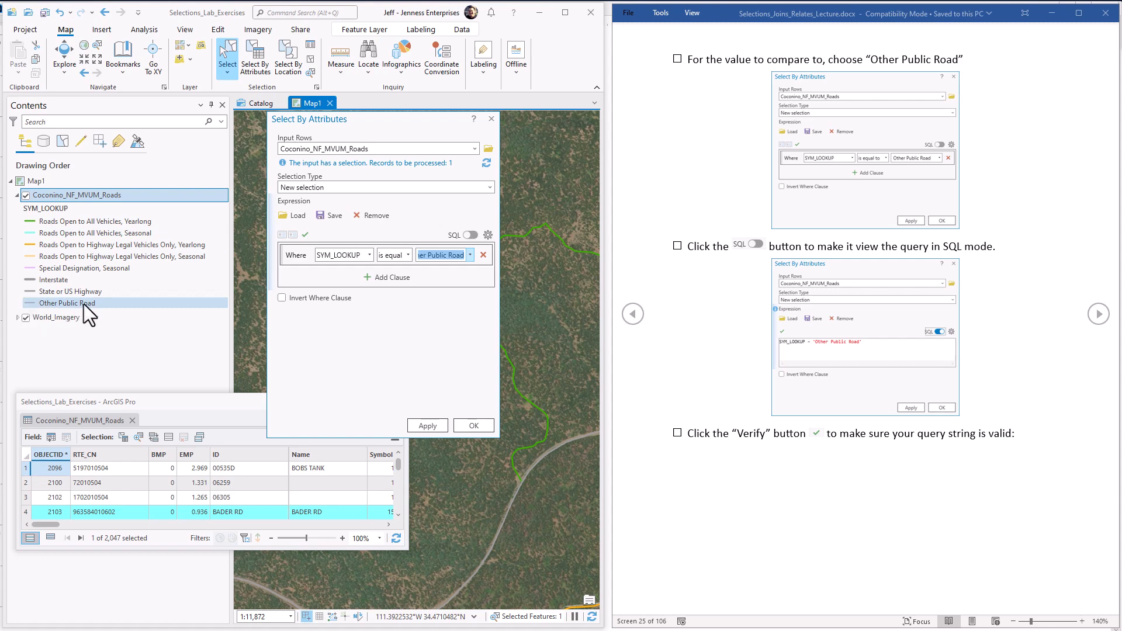
Step: Show the Other Public Road query in SQL mode and apply it as a new selection
left_click(471, 235)
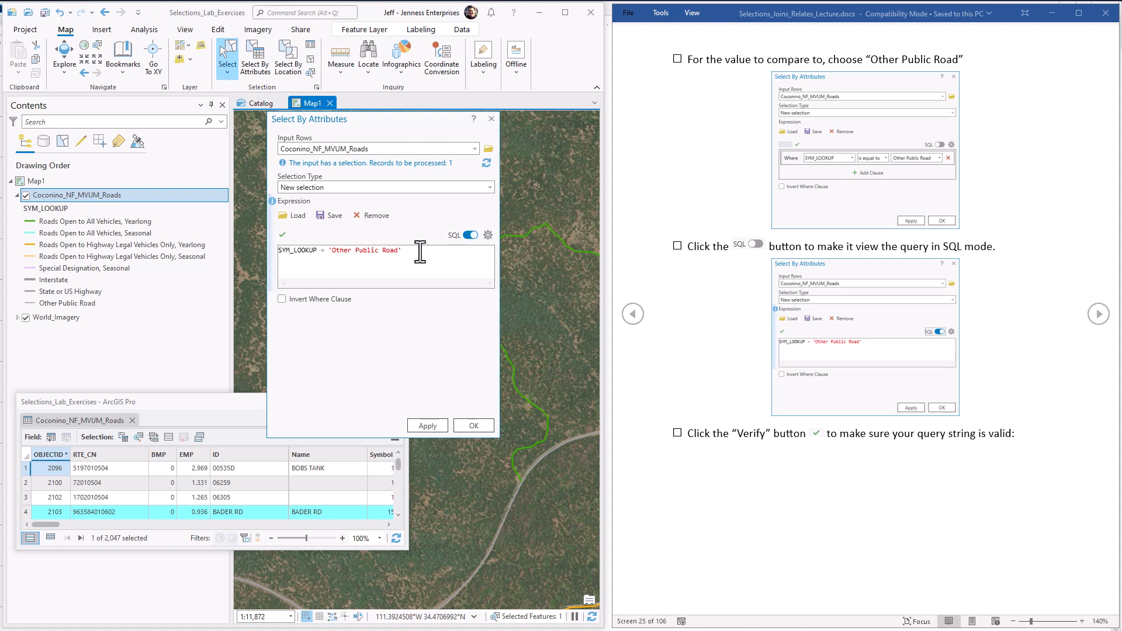
left_click(286, 251)
left_click_drag(339, 250, 389, 251)
left_click(433, 424)
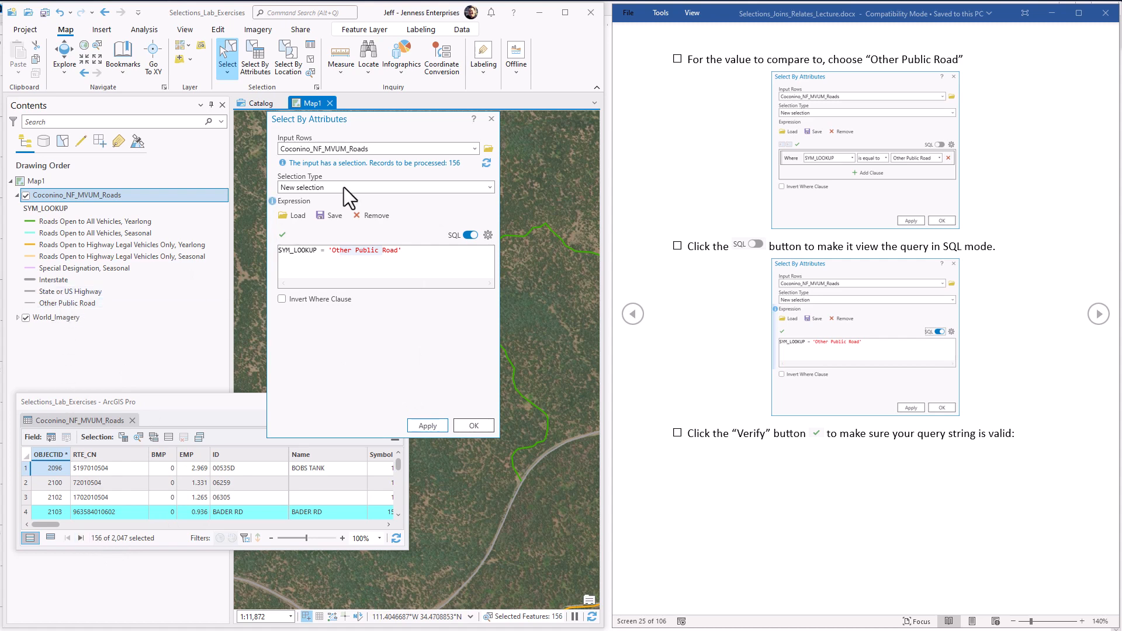
Step: Close Select By Attributes and zoom the map to the selected roads
left_click(491, 119)
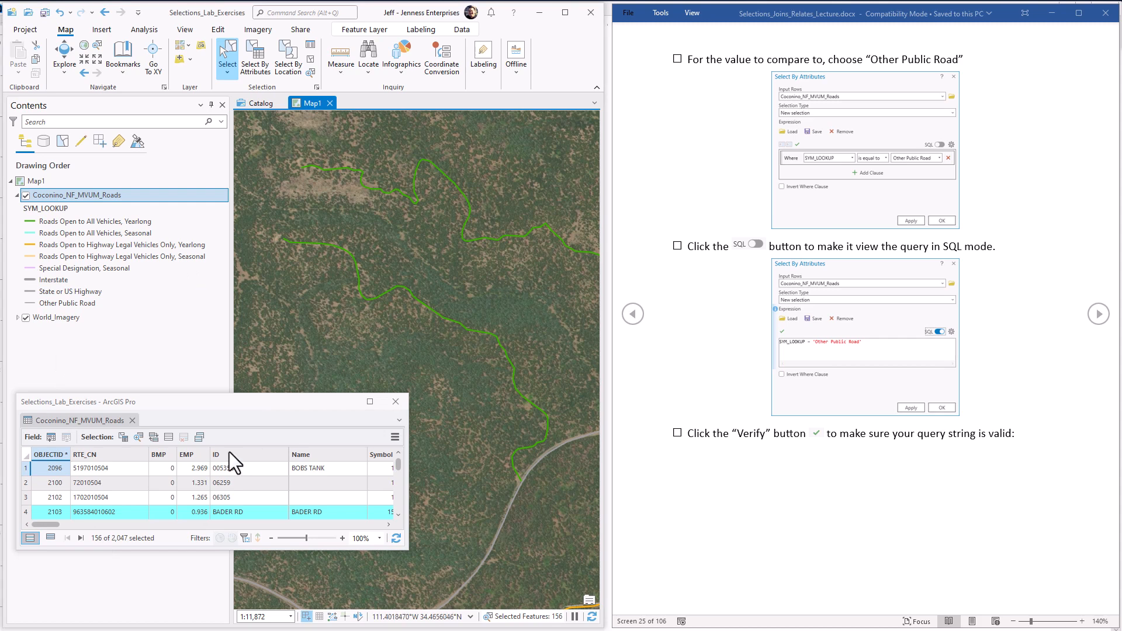
left_click(138, 438)
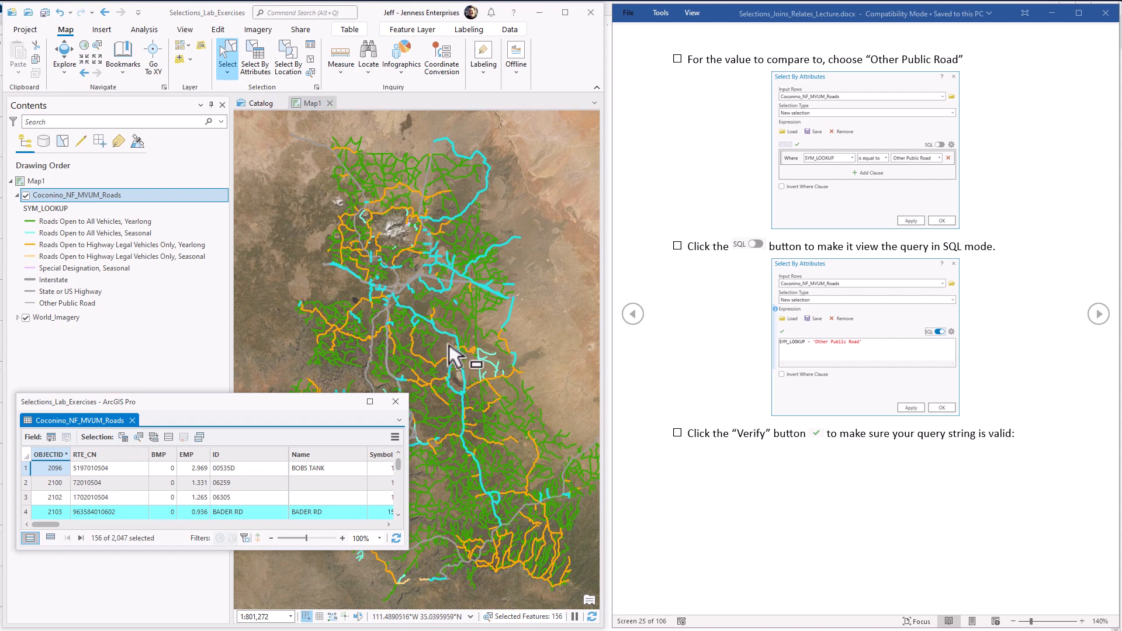
left_click(1098, 314)
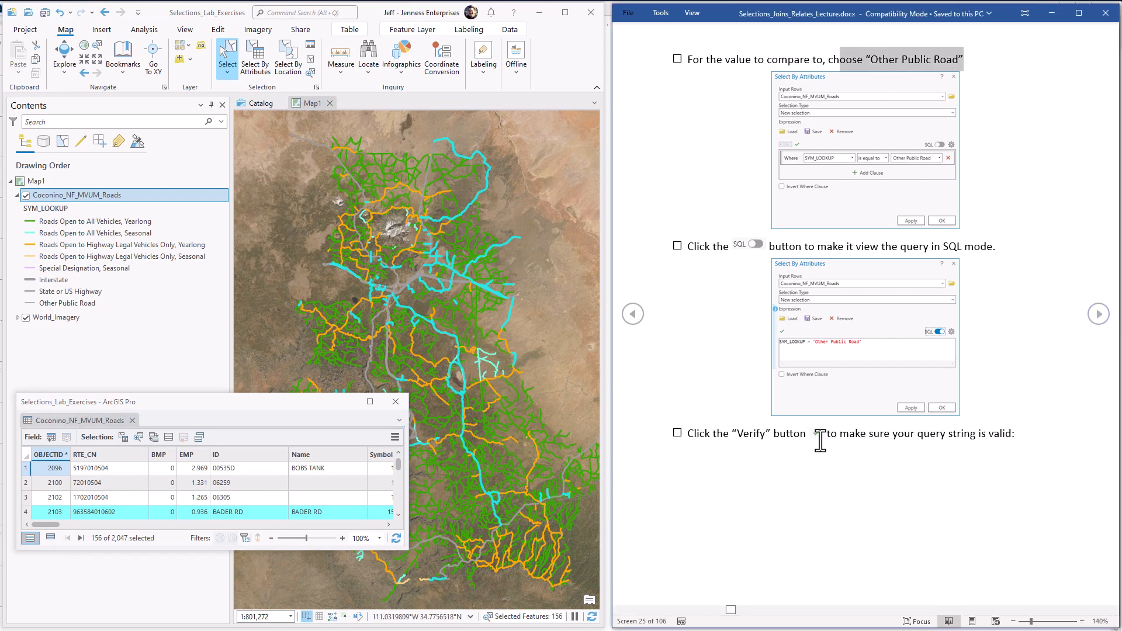
Step: Reopen Select By Attributes over the map, show its query in SQL mode and verify the expression
left_click(261, 62)
left_click_drag(563, 192, 395, 158)
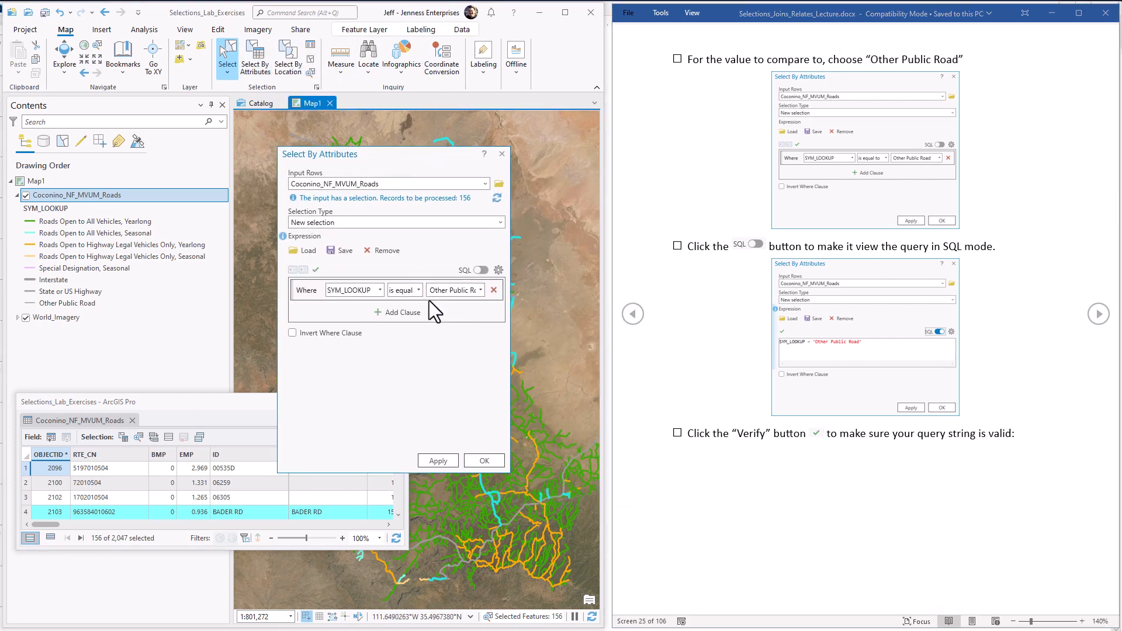
left_click(481, 271)
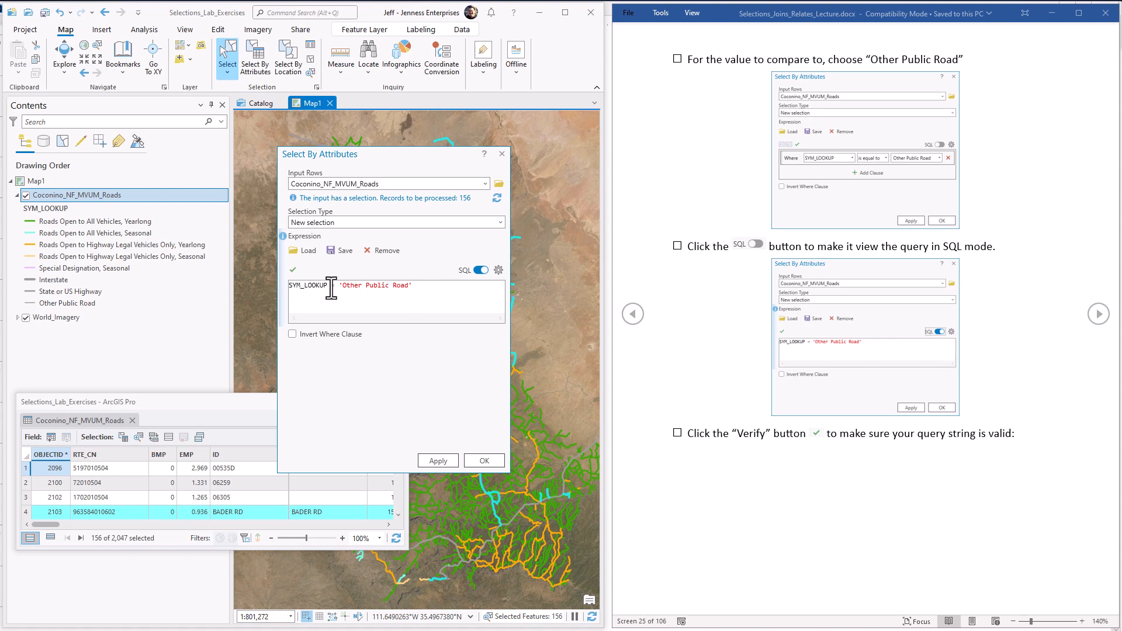
left_click(294, 270)
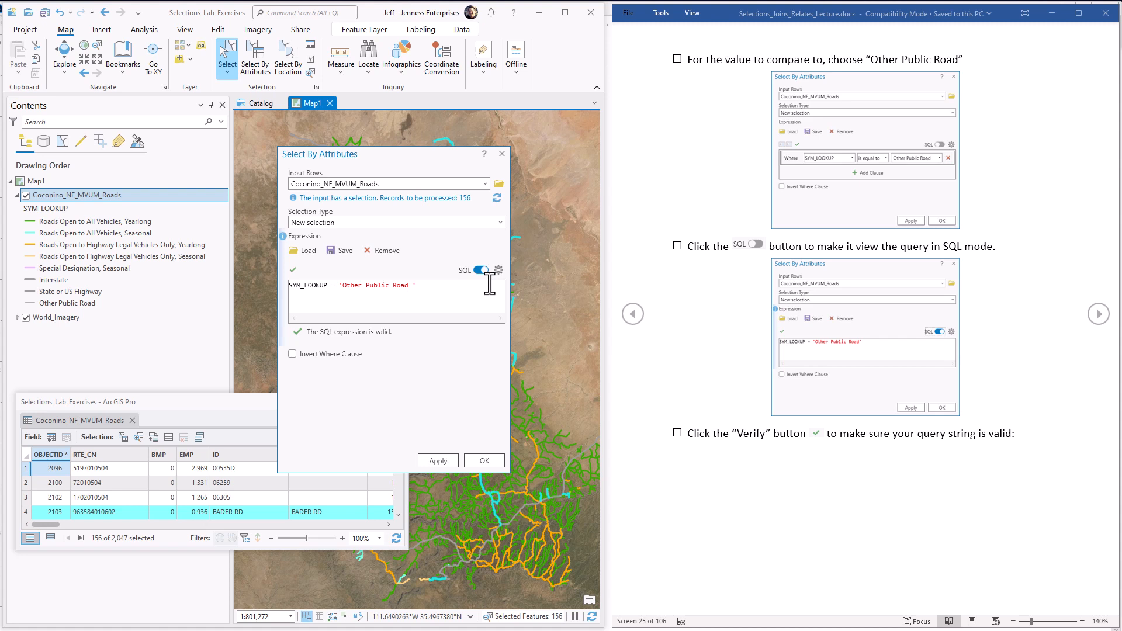
Step: Change the SQL comparison value to 'Other Public Road Fake Name' and verify the expression
type("Fake Nam")
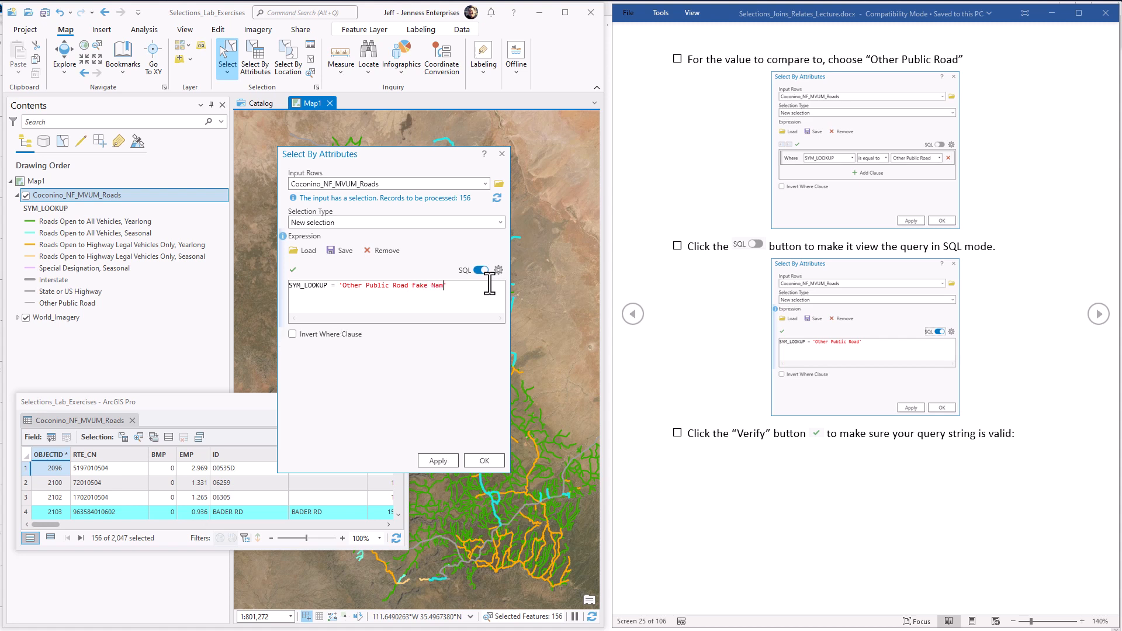
type("e")
left_click(292, 270)
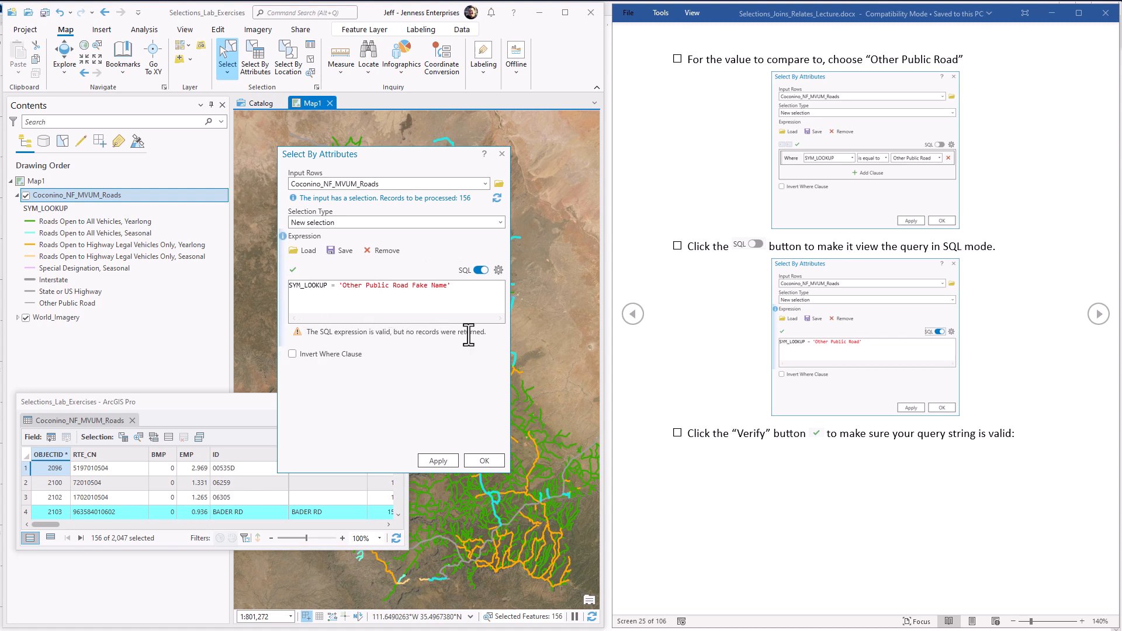
Step: Remove Fake Name from the SQL value, restoring 'Other Public Road', and verify the expression again
left_click(448, 285)
key("BackSpace")
key("BackSpace")
key("BackSpace")
key("BackSpace")
key("BackSpace")
key("BackSpace")
key("BackSpace")
key("BackSpace")
key("BackSpace")
key("BackSpace")
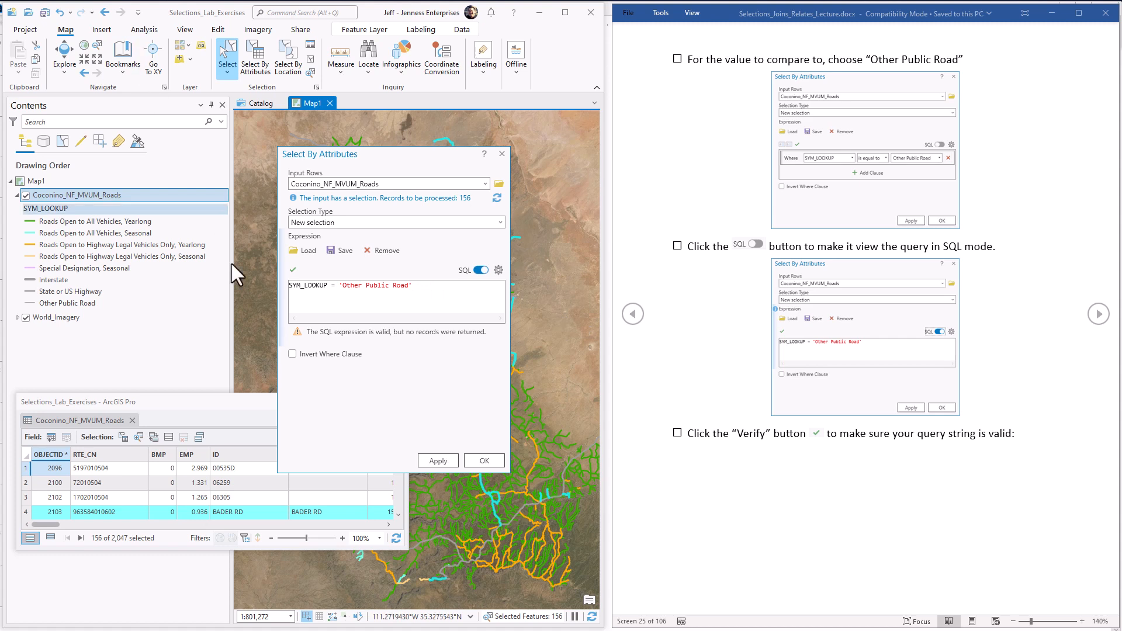
left_click(293, 270)
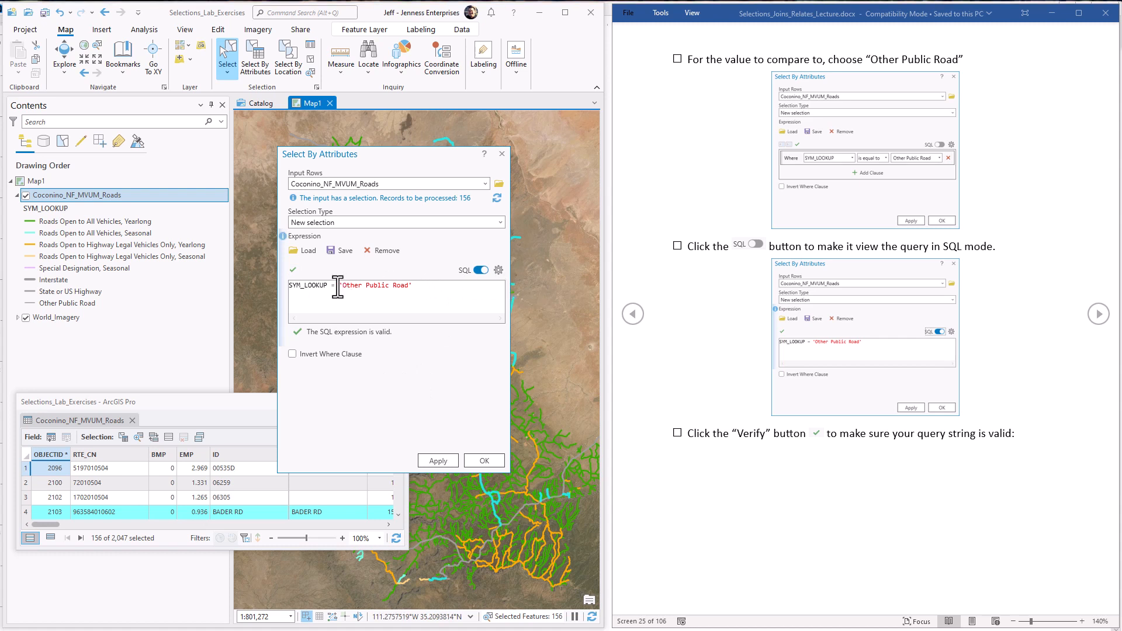
Step: Try IN as the operator before 'Other Public Road' in the SQL expression and verify it
left_click_drag(336, 287, 334, 286)
type("IN")
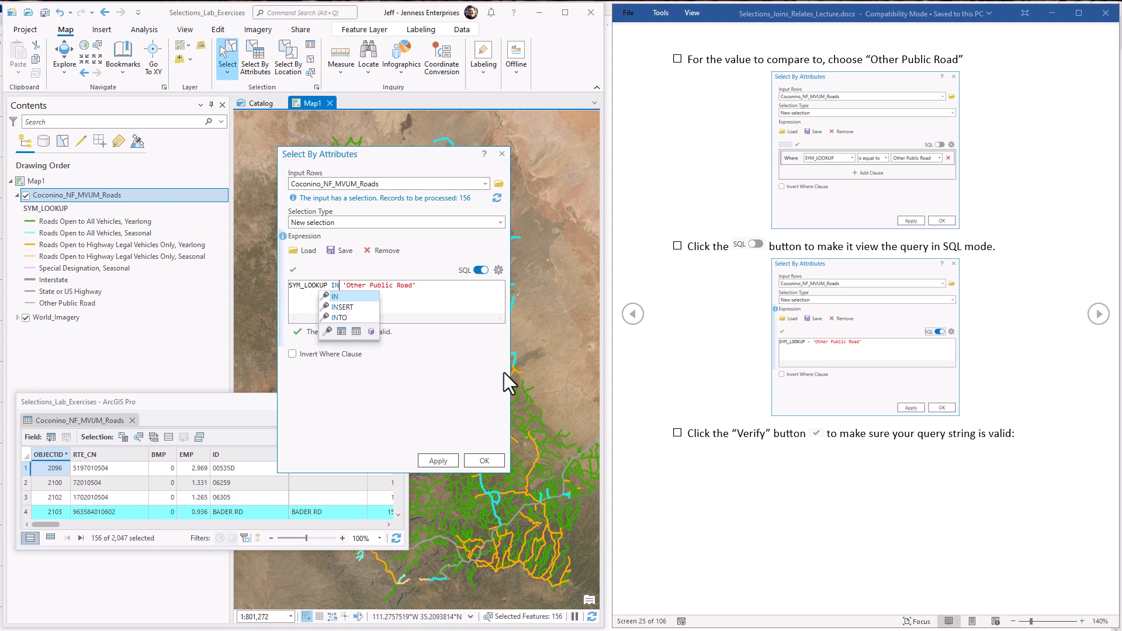
left_click(479, 393)
left_click(291, 270)
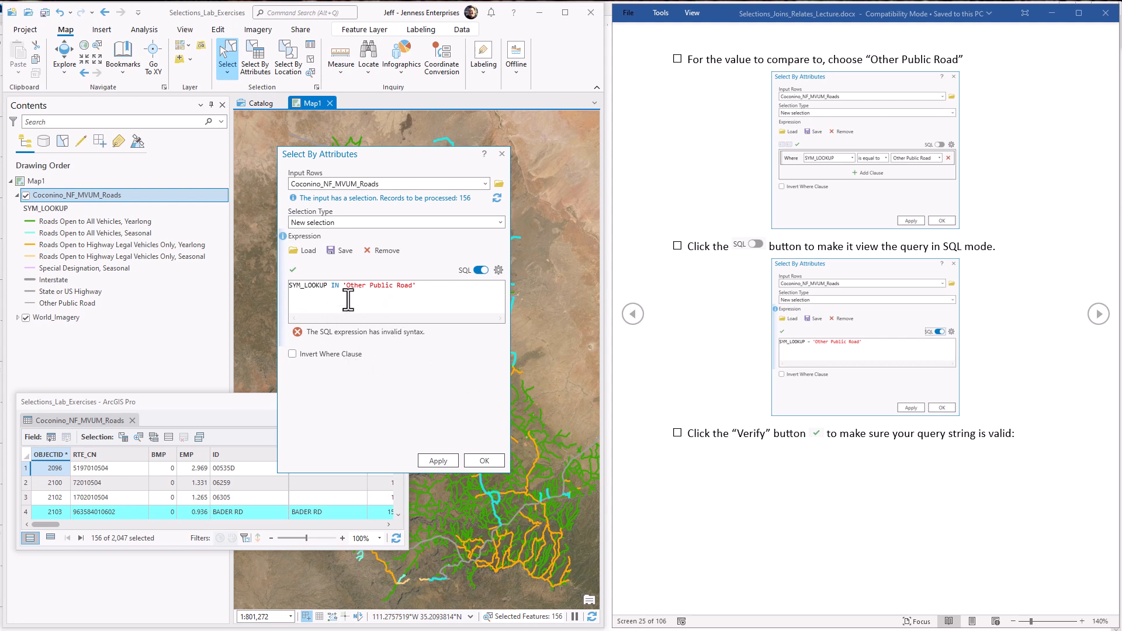
Step: Replace the IN operator with = in the SQL expression and verify it
double_click(335, 285)
type("=")
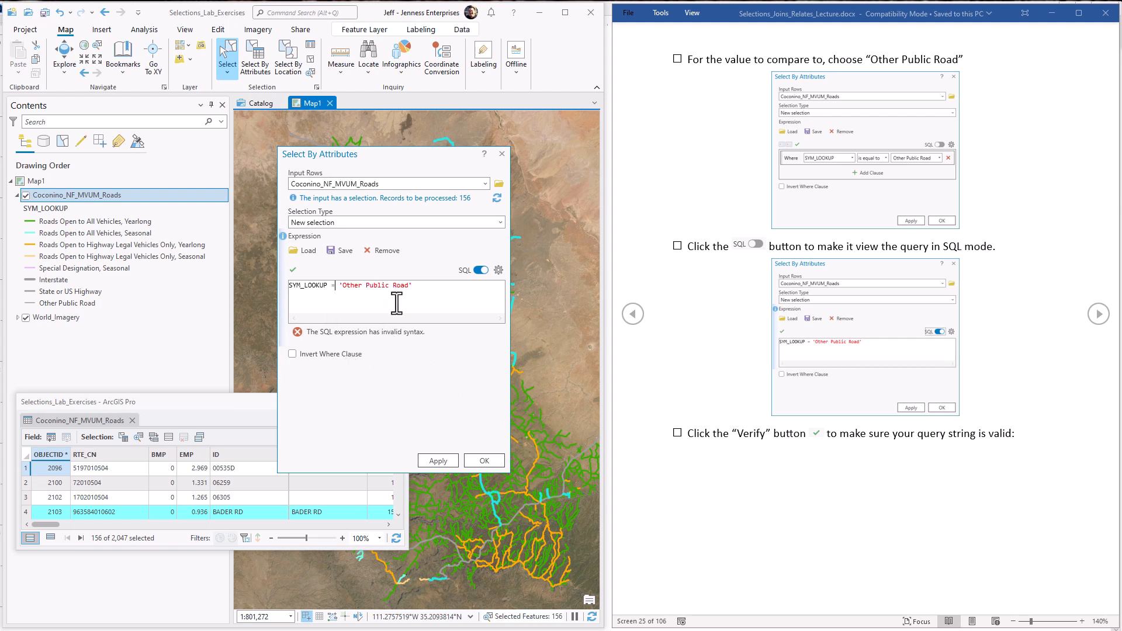
left_click(291, 269)
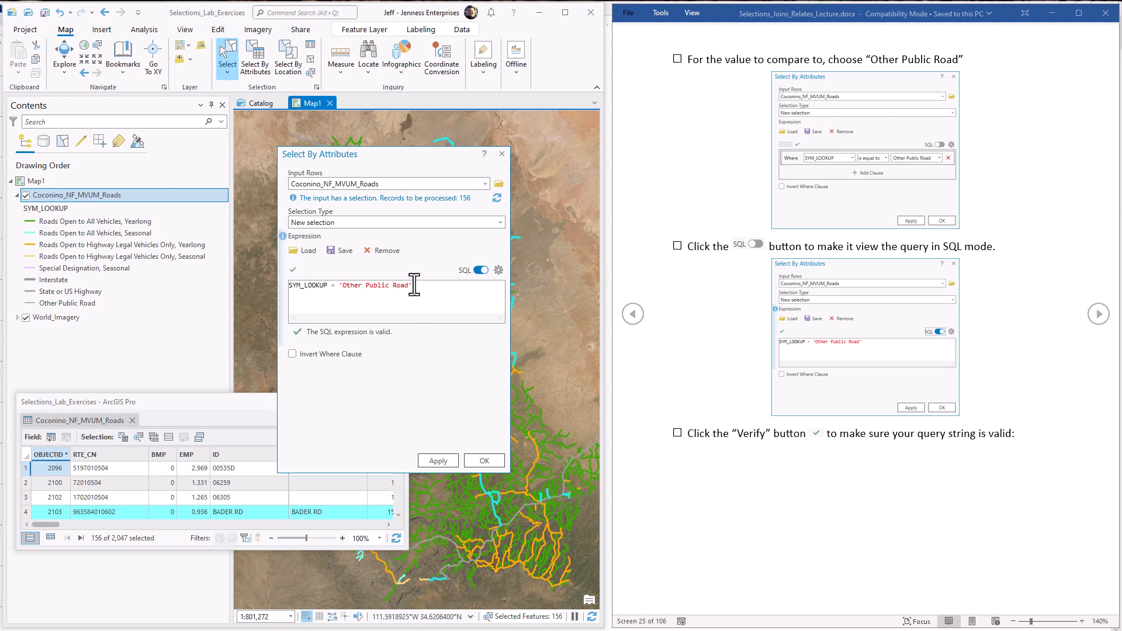
Step: Change the SQL operator to <> before 'Other Public Road', and switch the query back to clause view
left_click(339, 285)
key("BackSpace")
type("<>")
left_click(480, 270)
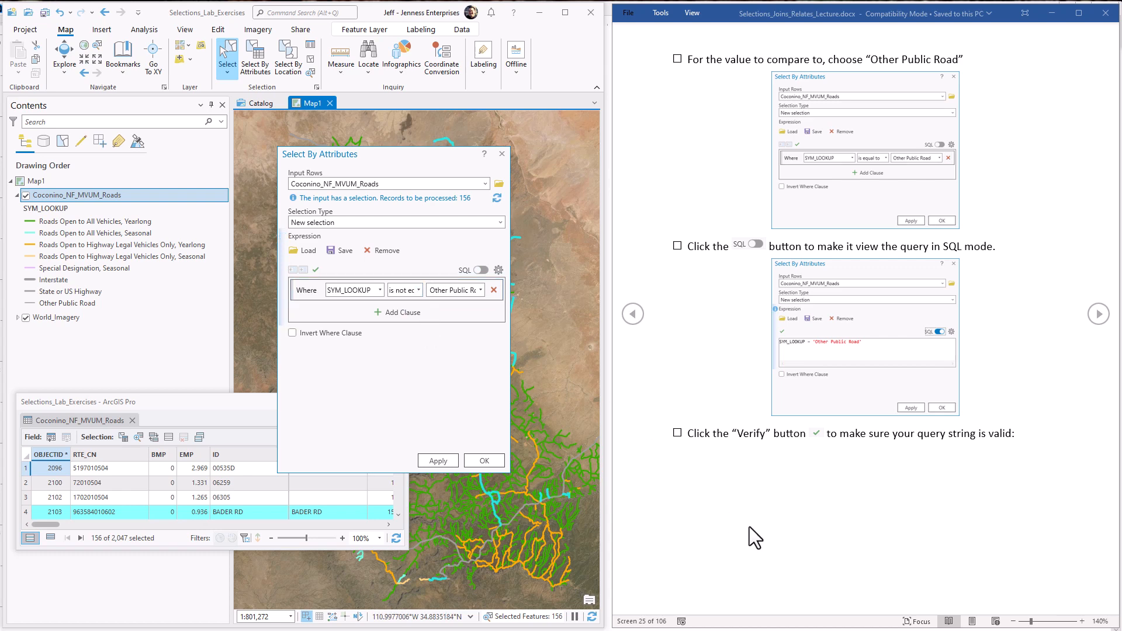
Step: Advance the lecture document in Word to the next page, and in ArcGIS Pro apply the not-equal selection and close Select By Attributes
left_click(1096, 315)
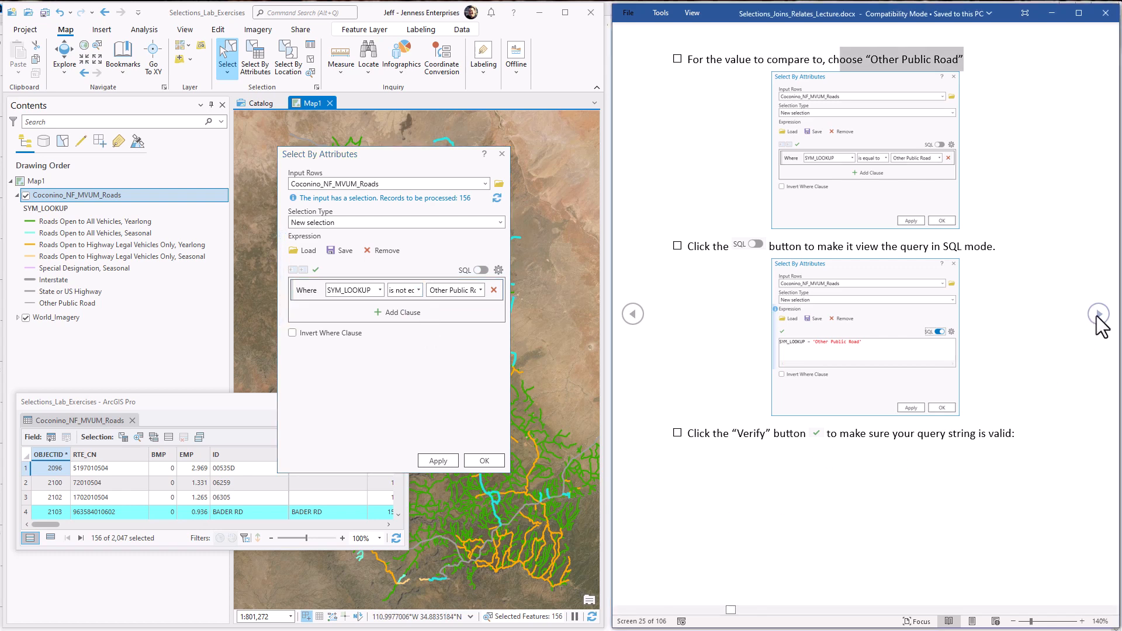
left_click(1097, 316)
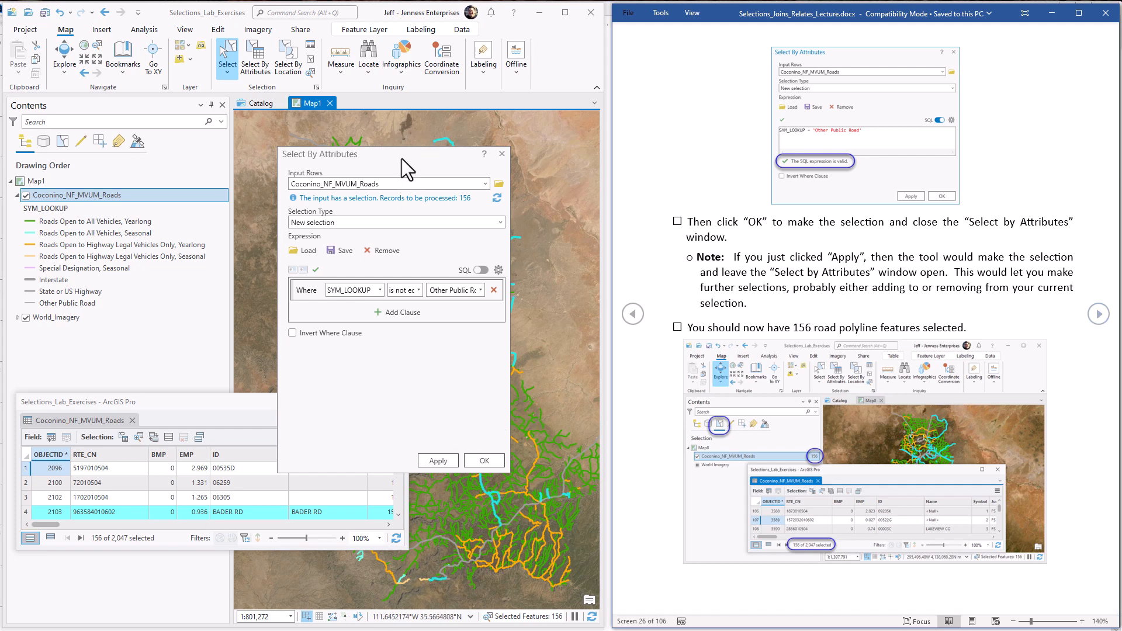
mouse_move(402, 159)
left_mouse_down()
mouse_move(254, 114)
mouse_move(202, 85)
left_mouse_up()
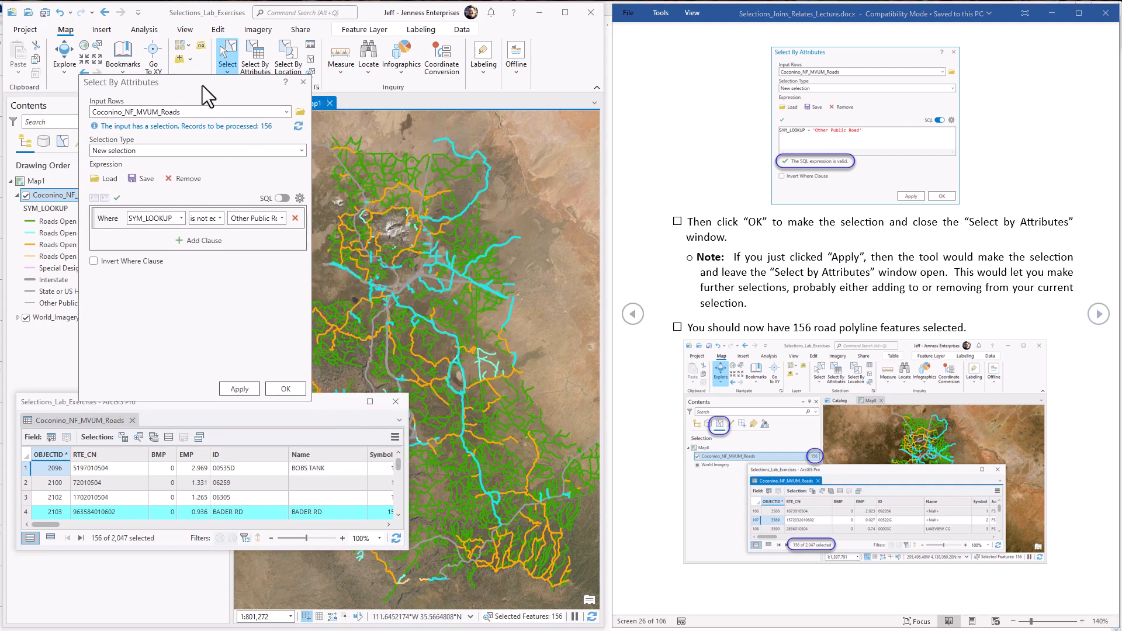
left_click(232, 381)
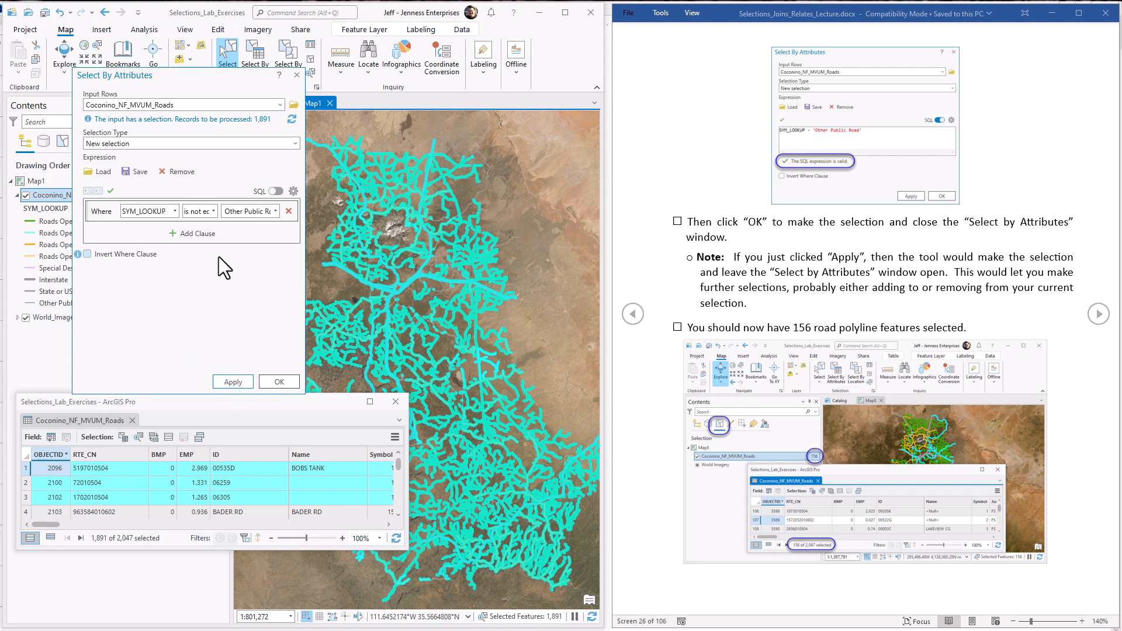
left_click(275, 381)
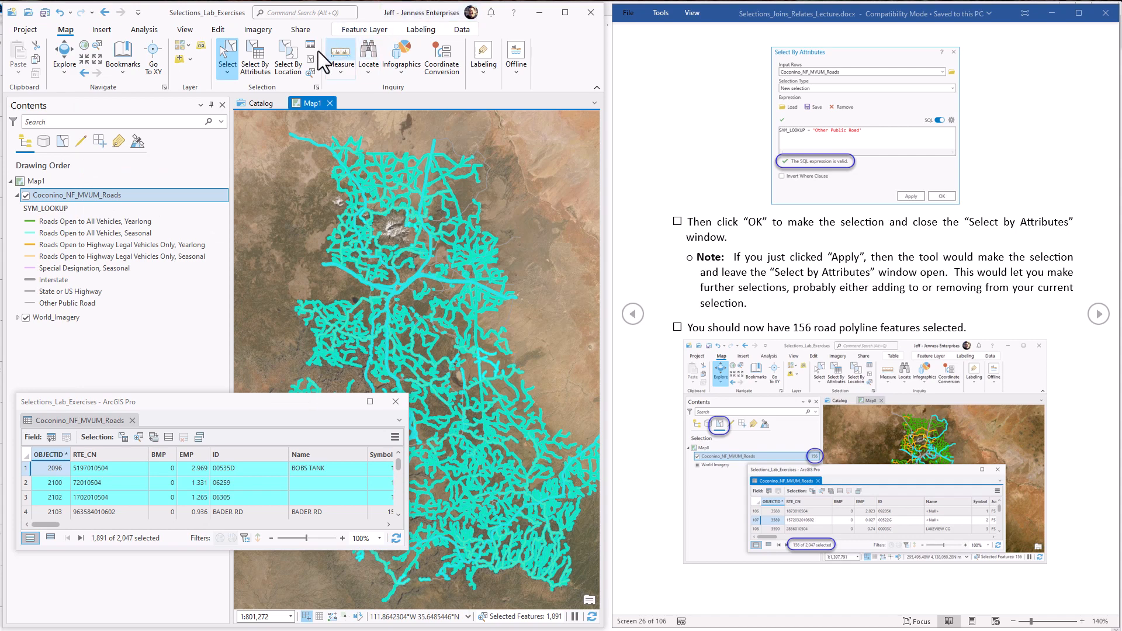
Step: Reopen Select By Attributes, change the SYM_LOOKUP clause for Other Public Road to "is equal to", and apply the new selection
left_click(256, 59)
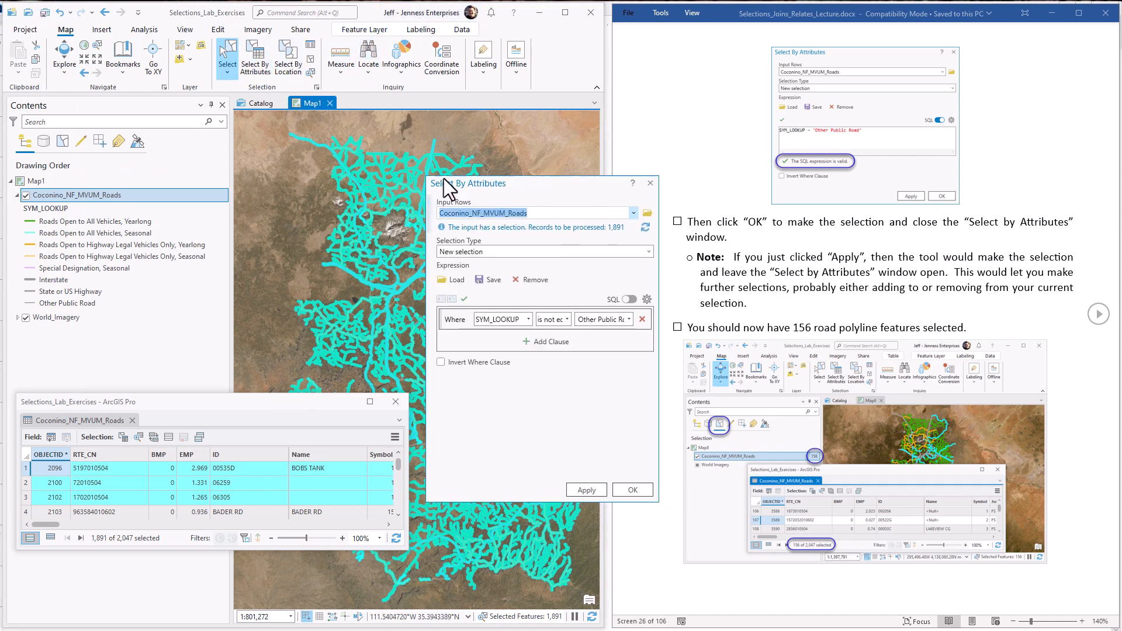
left_click_drag(577, 192, 173, 65)
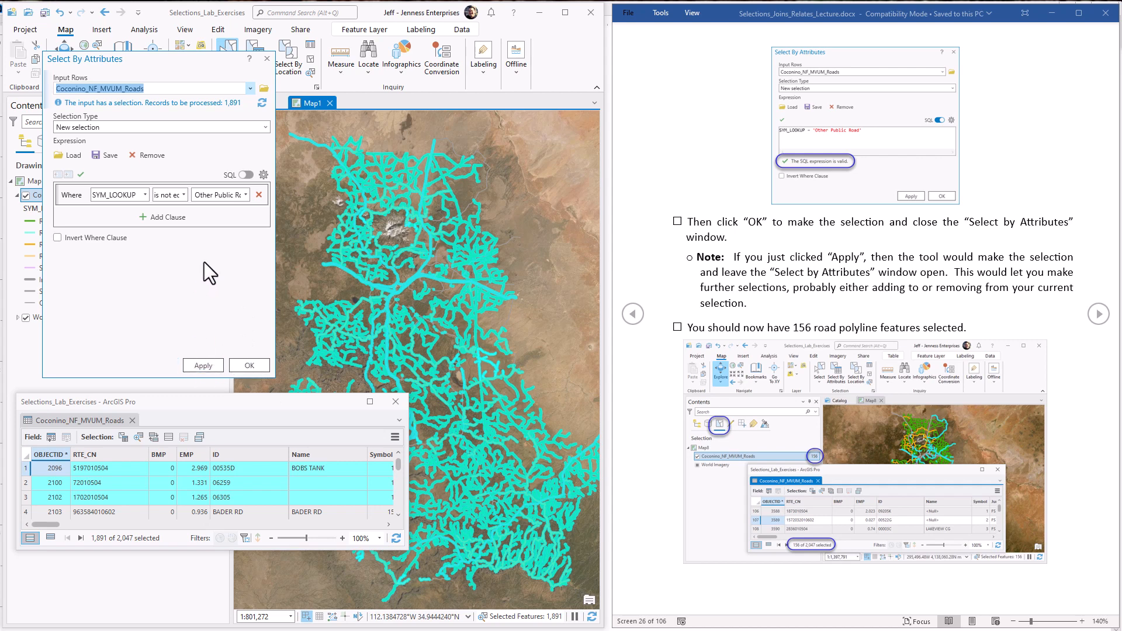
left_click(834, 264)
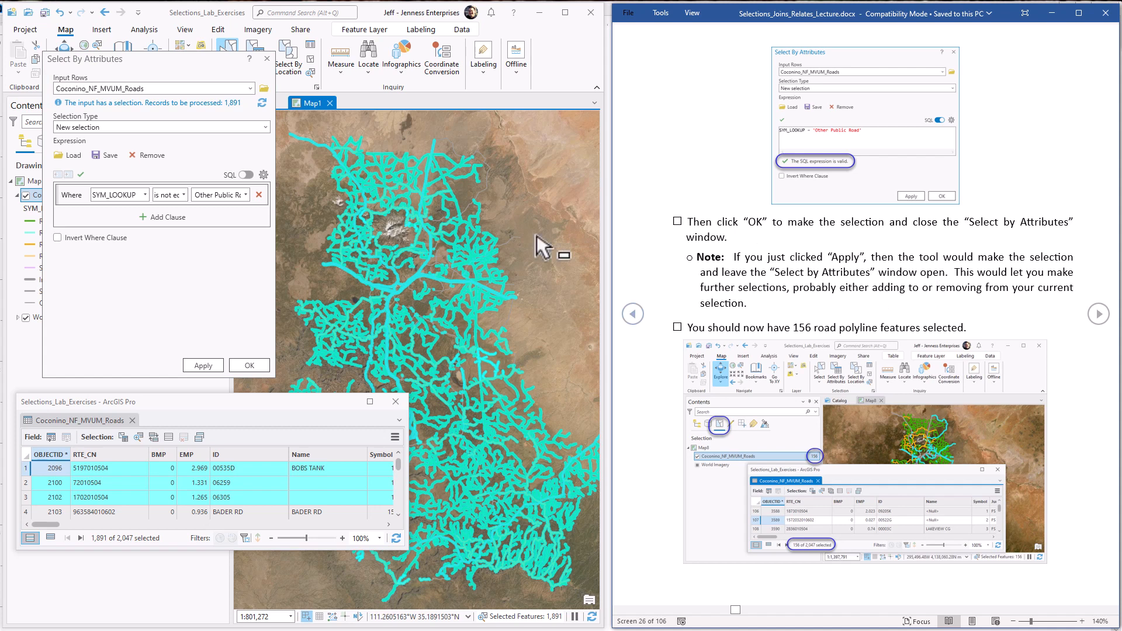
left_click(185, 195)
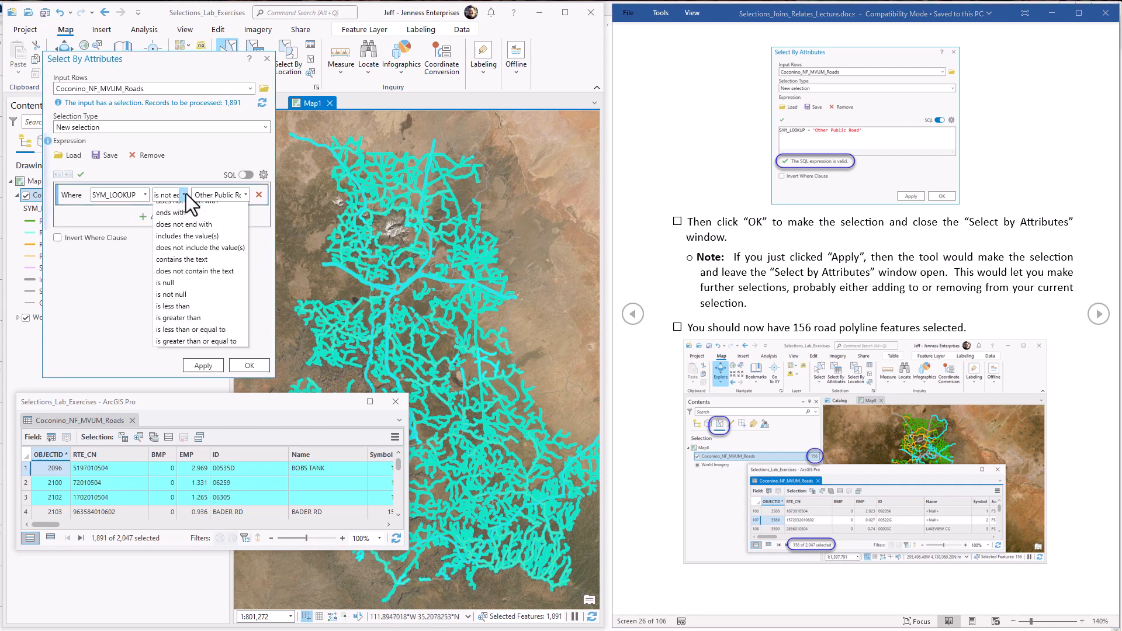
left_click(175, 209)
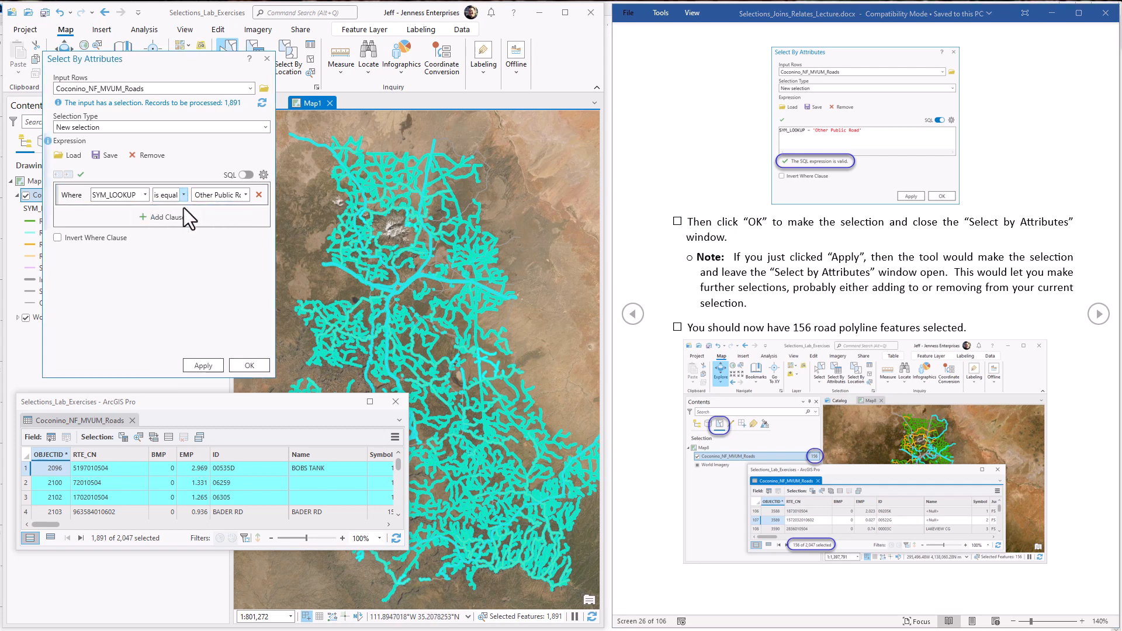
left_click(204, 366)
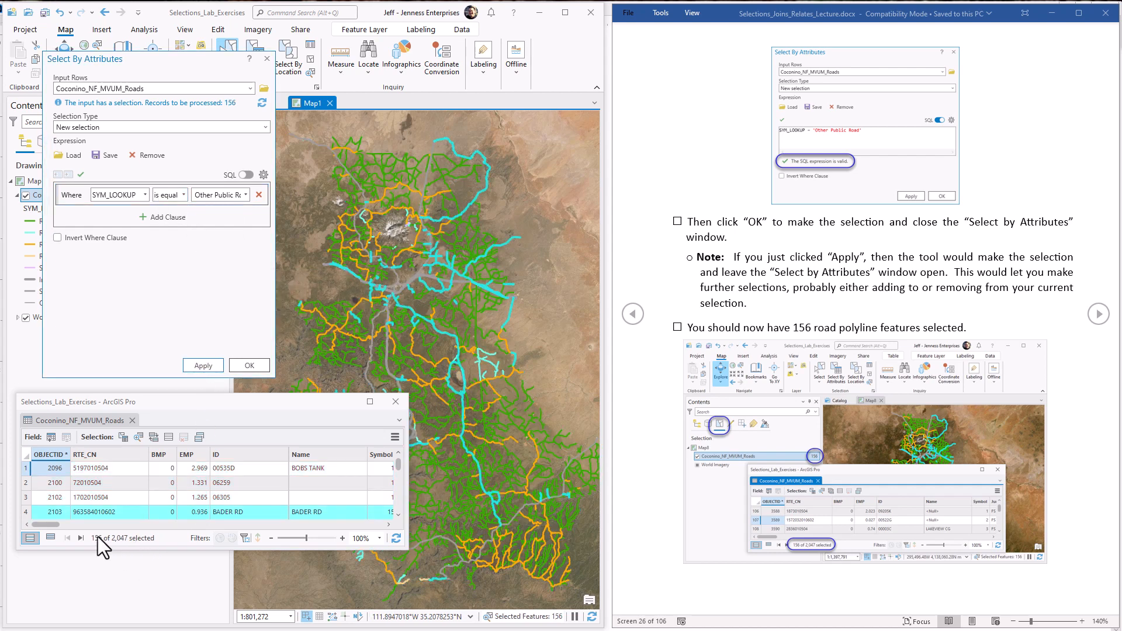
Step: In the Word lecture document, highlight the line stating the expected number of selected roads and advance to the next page
left_click(833, 323)
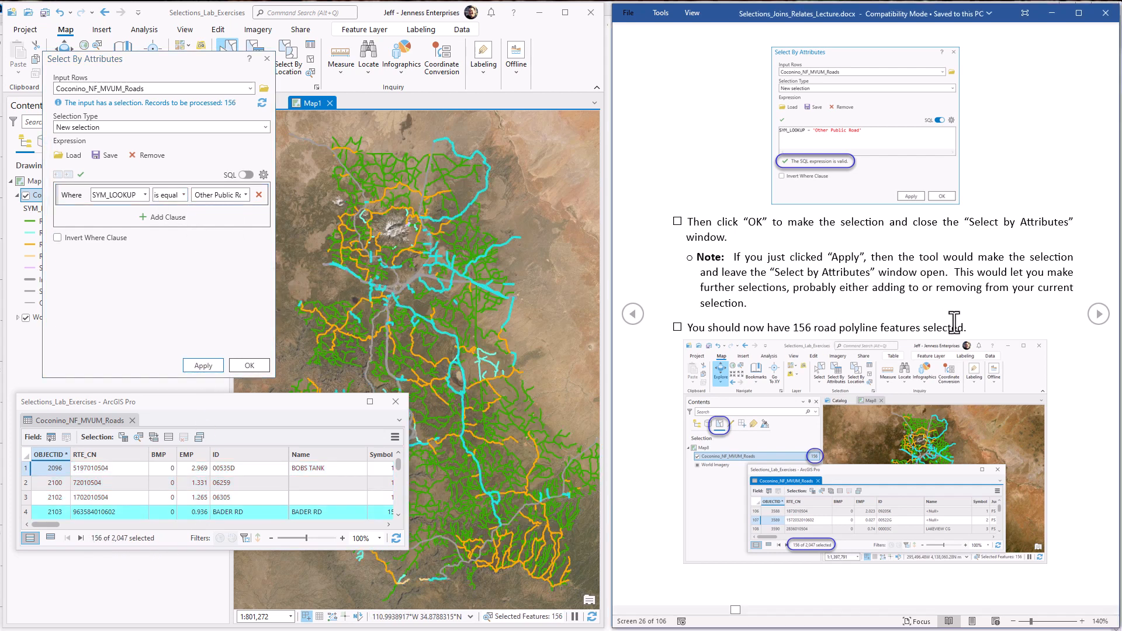
triple_click(889, 334)
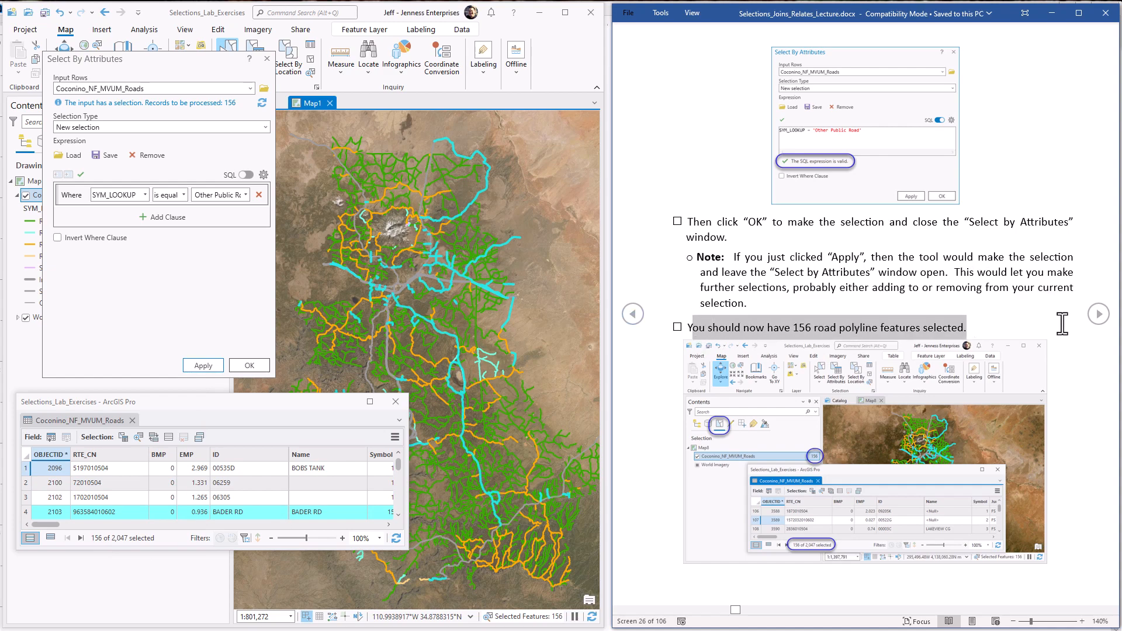
left_click(1102, 314)
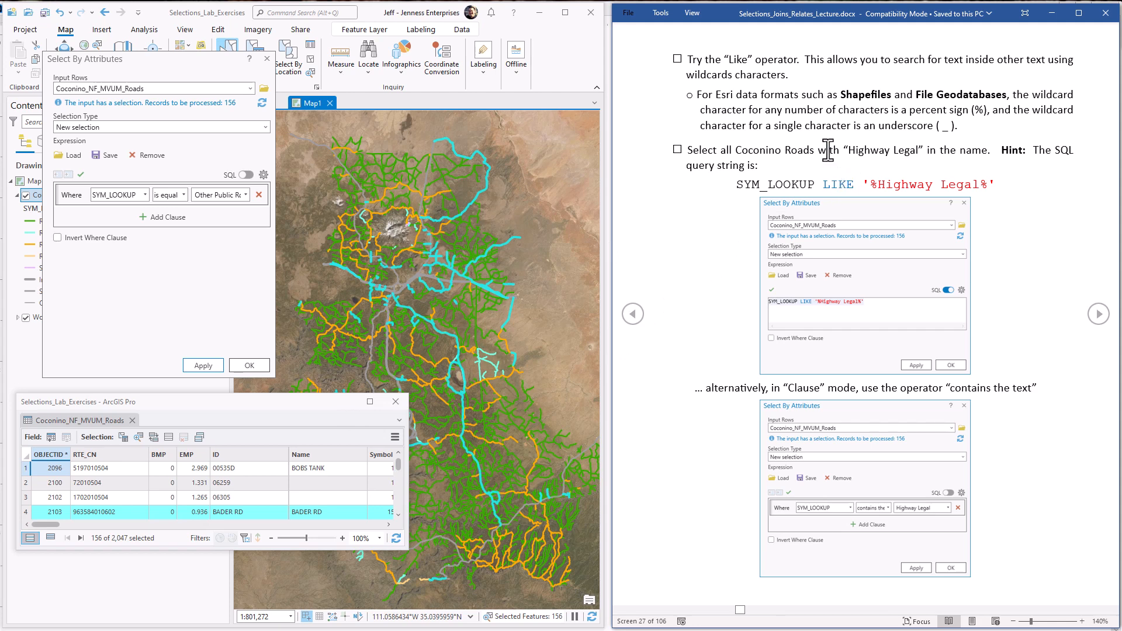
Step: In ArcGIS Pro, show the query as SQL, highlight the 'Other Public Road' value, and move the dialog clear of the layer legend
left_click(247, 175)
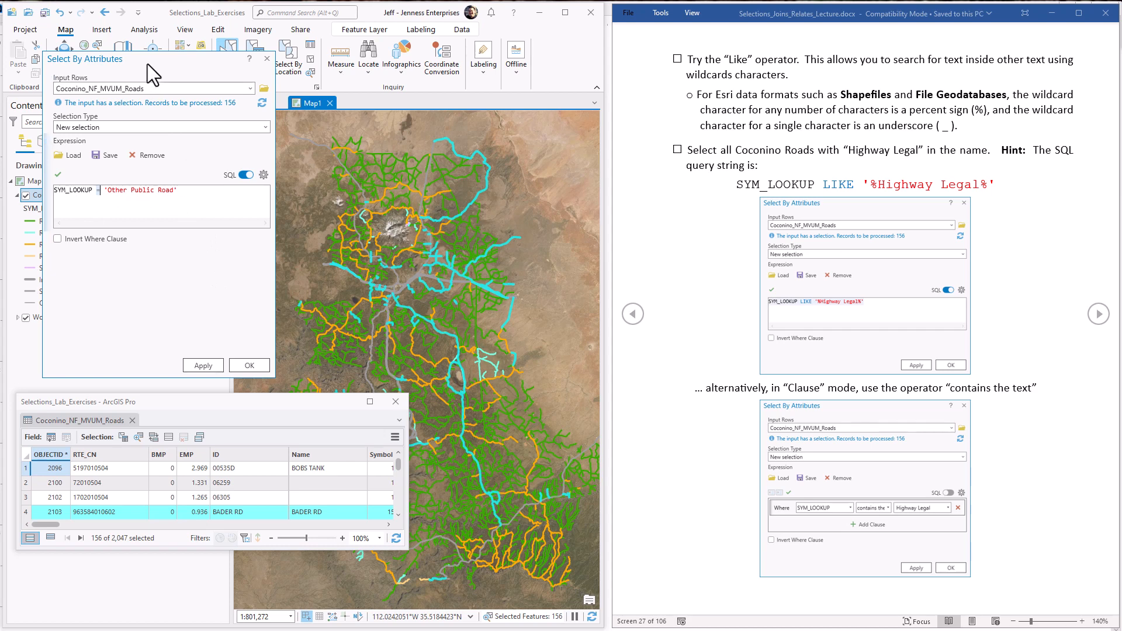
left_click_drag(147, 64, 252, 72)
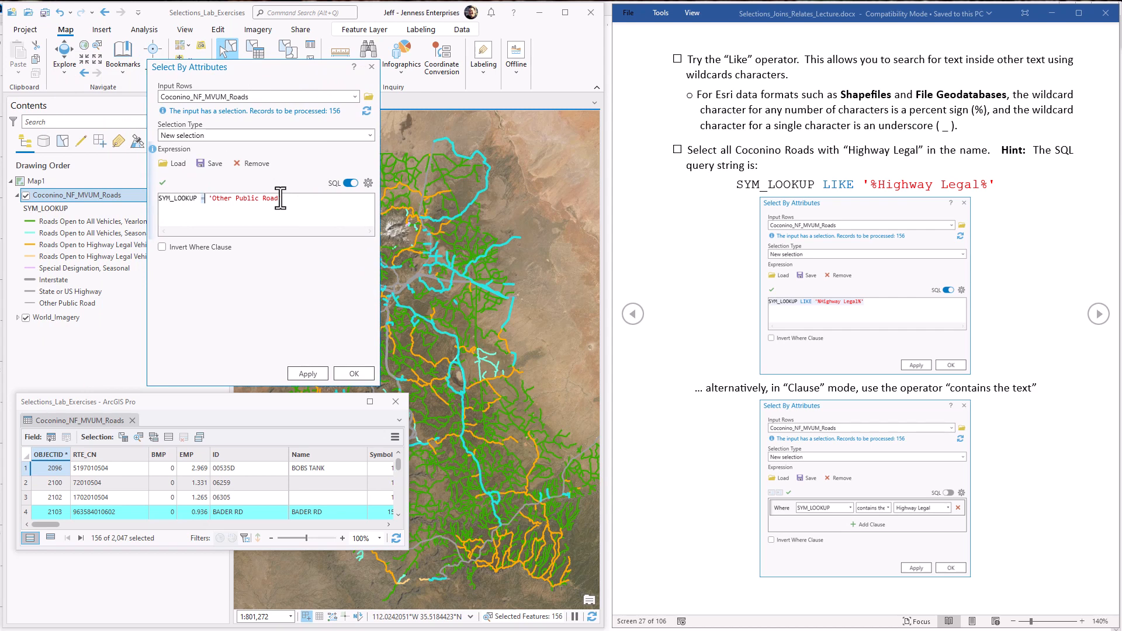
left_click_drag(281, 198, 213, 198)
left_click_drag(293, 69, 361, 76)
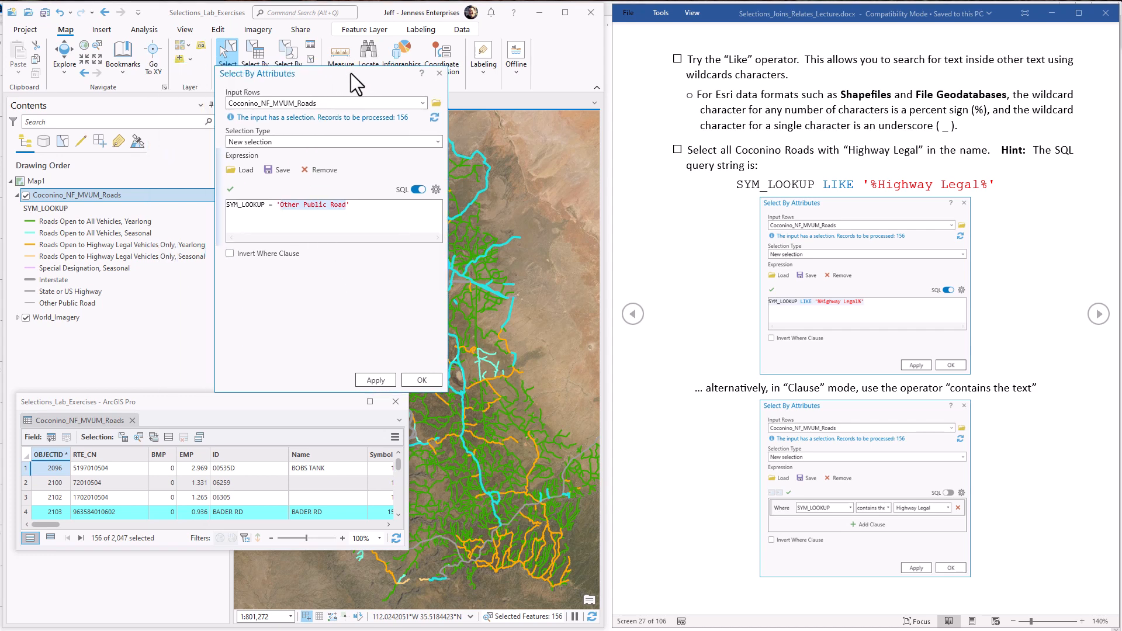
Step: Compare the Yearlong and Seasonal classes of Roads Open to Highway Legal Vehicles Only in the SYM_LOOKUP legend
left_click(101, 244)
left_click(95, 257, "ctrl")
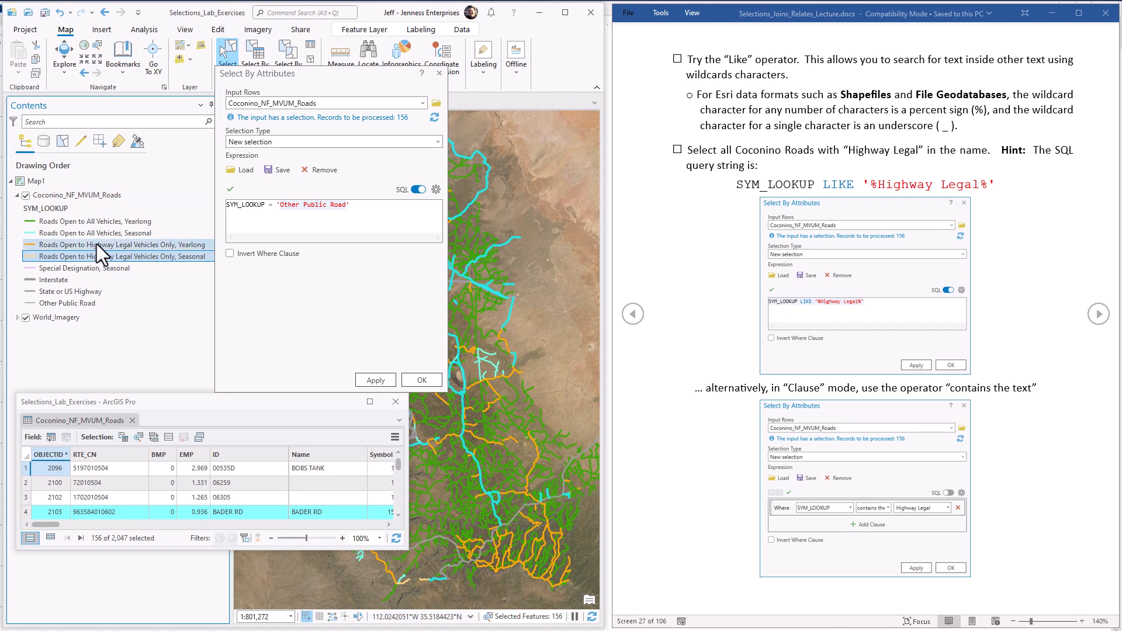
left_click(97, 257)
left_click(98, 246)
left_click(97, 259)
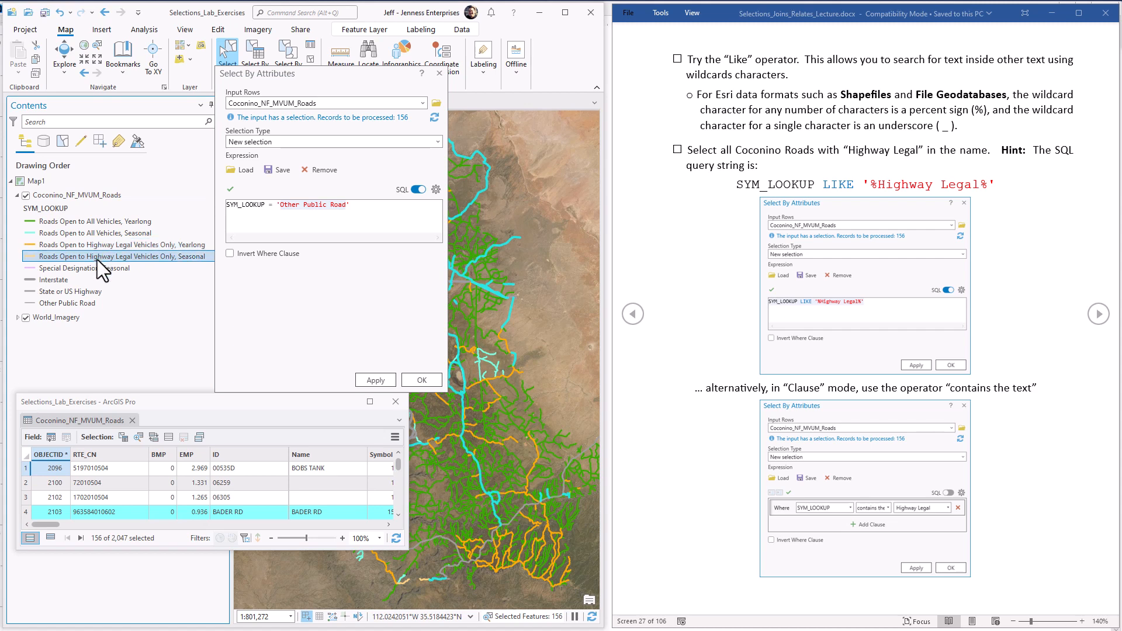
left_click(96, 244)
left_click(96, 260)
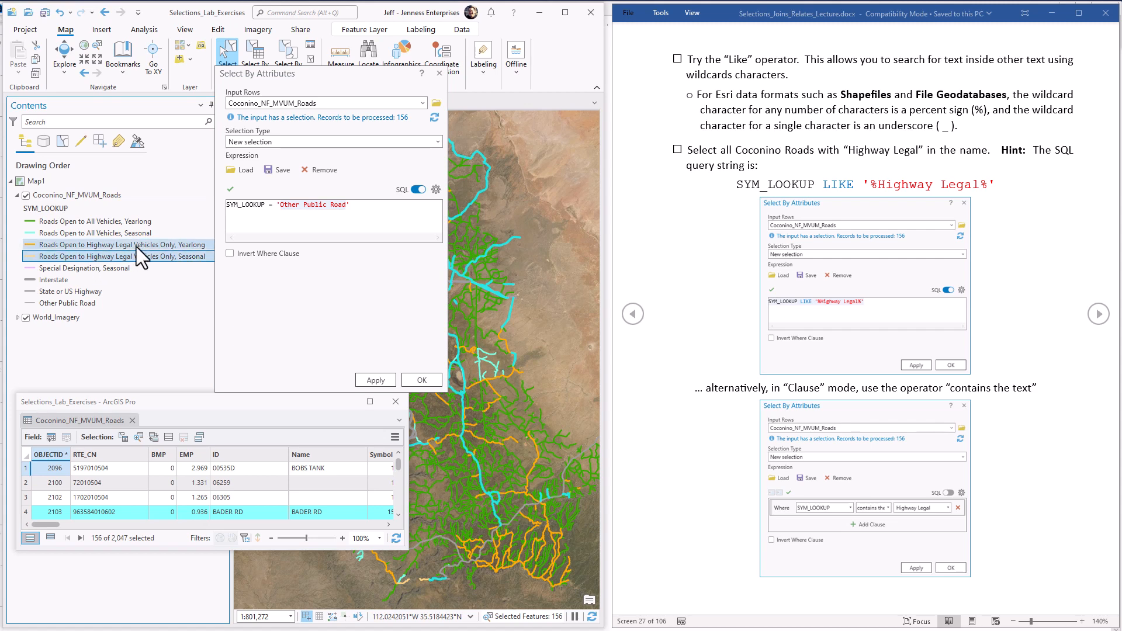
left_click(359, 209)
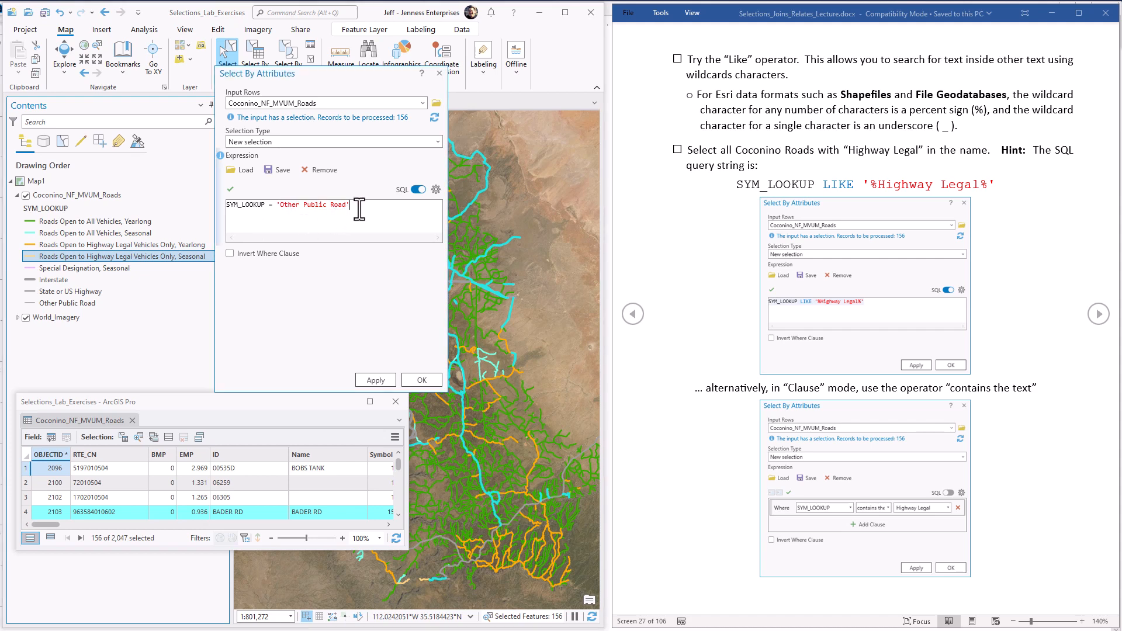
Step: Return the query to clause view, widen the dialog, and set the clause's value to Roads Open to Highway Legal Vehicles Only, Seasonal
left_click(416, 189)
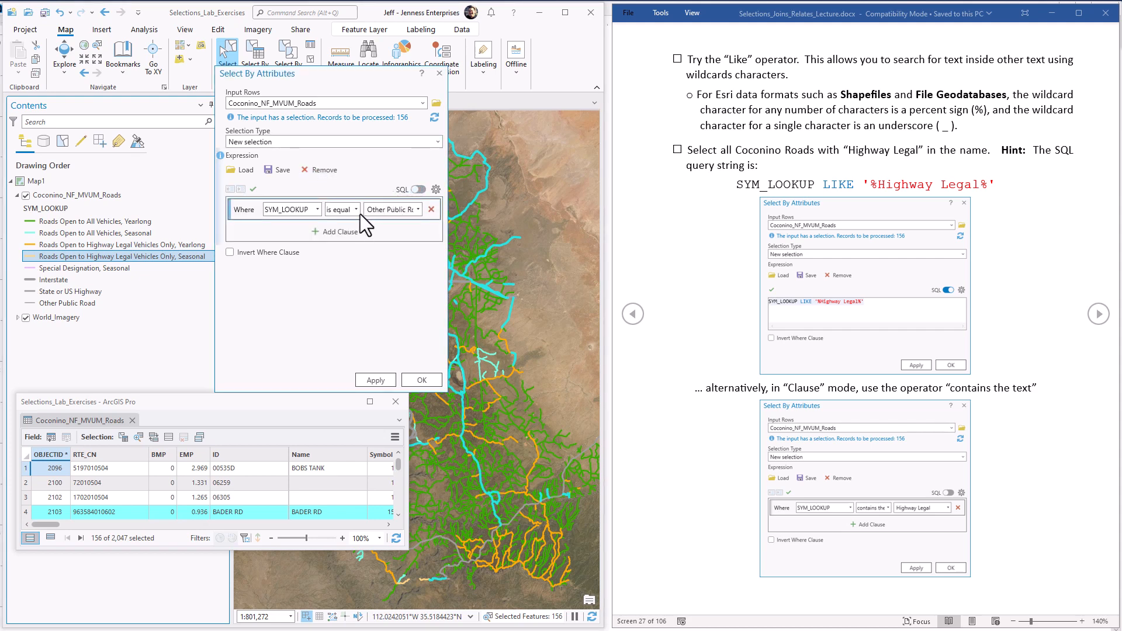
left_click_drag(448, 258, 576, 273)
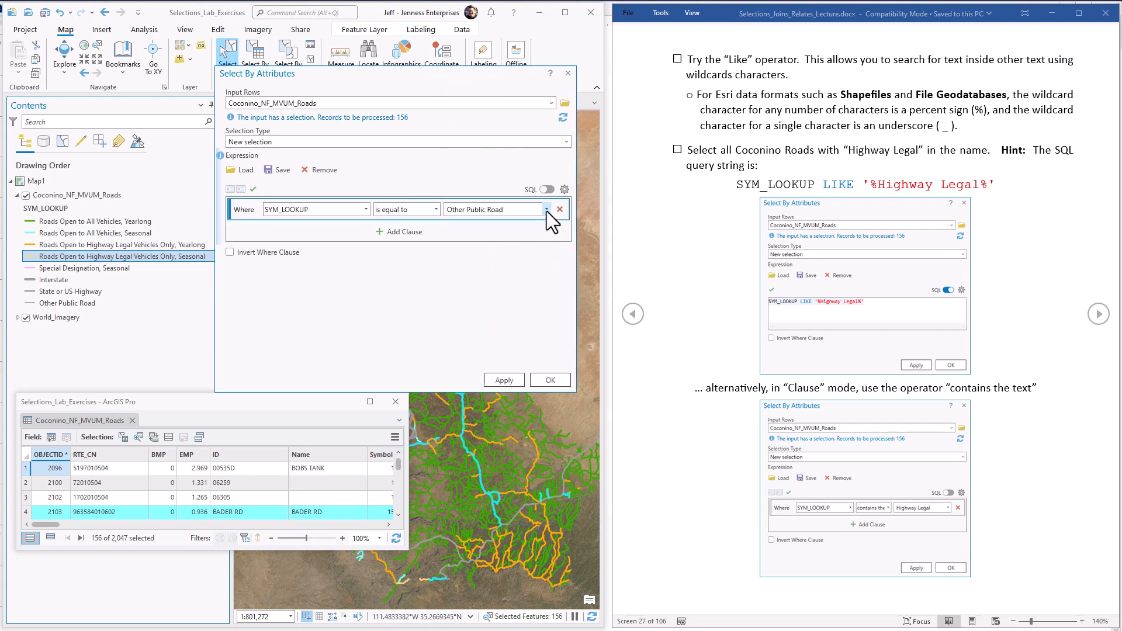
left_click(546, 210)
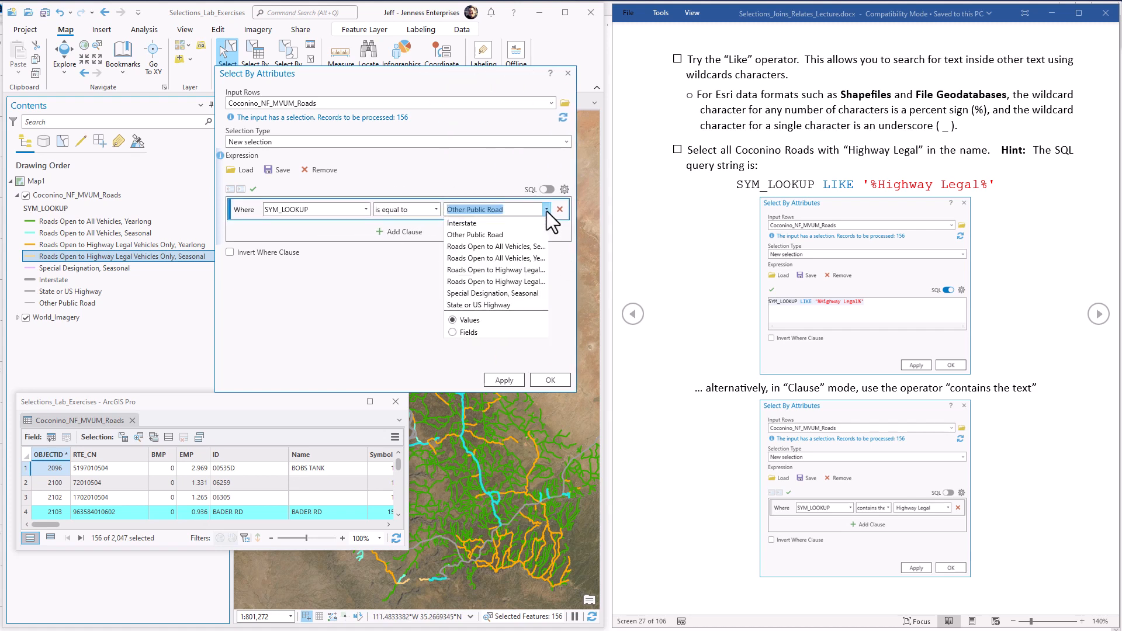
left_click(497, 270)
Step: Add an Or clause for SYM_LOOKUP is equal to Roads Open to Highway Legal Vehicles Only, Yearlong, and show the combined query as SQL
left_click(399, 233)
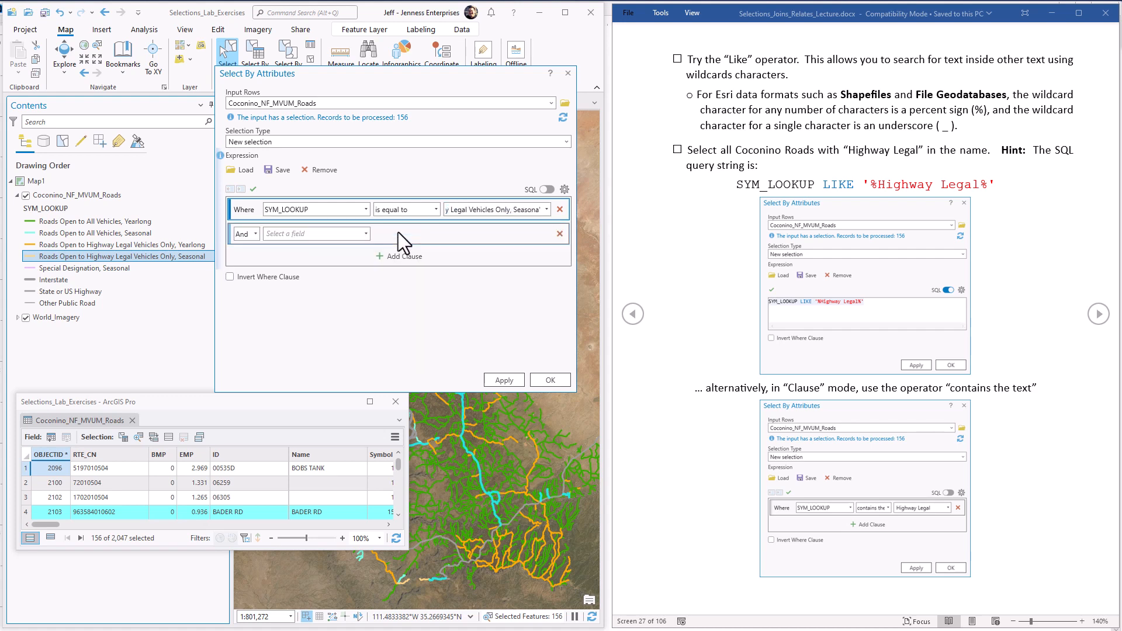
left_click(257, 233)
left_click(247, 258)
left_click(359, 236)
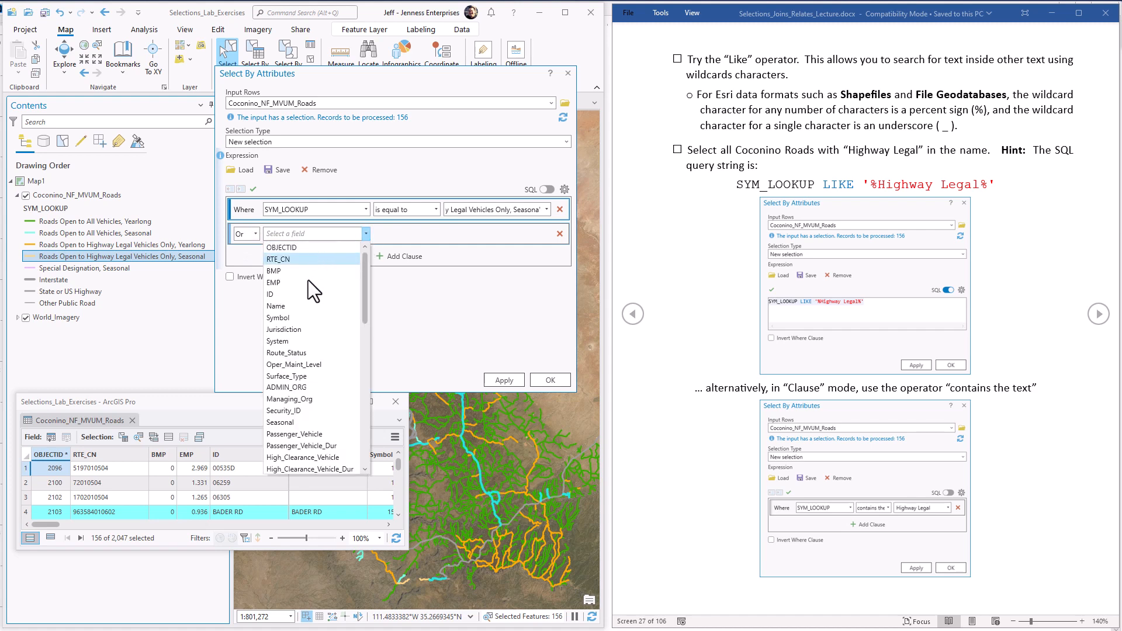
scroll(363, 366, "down", 5)
left_click(327, 393)
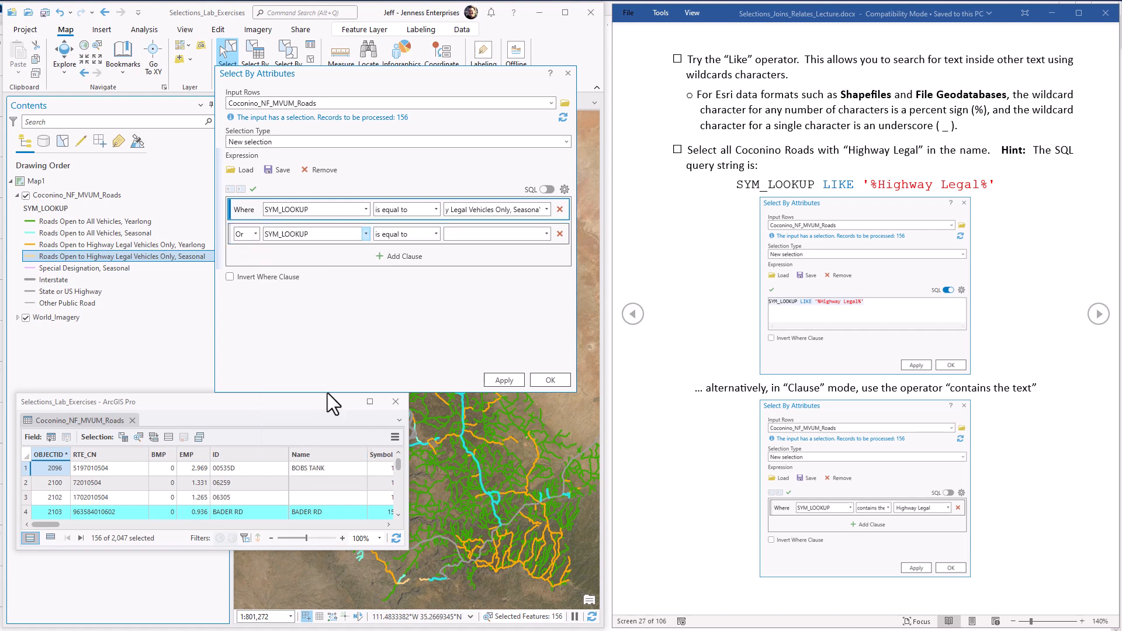
left_click(546, 234)
left_click(527, 304)
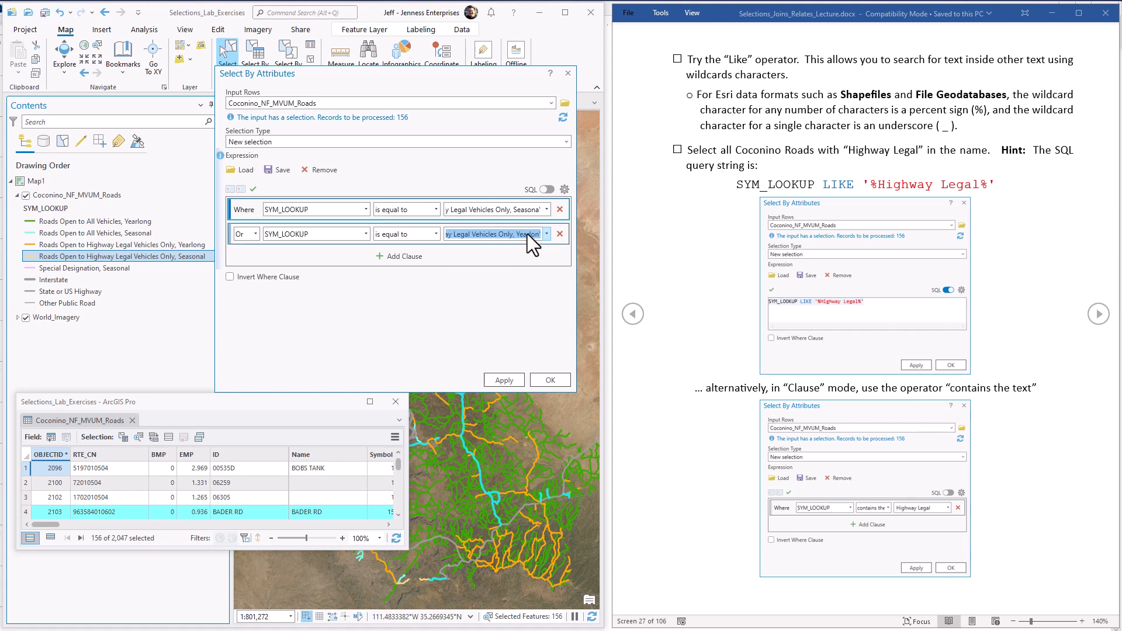
left_click(547, 190)
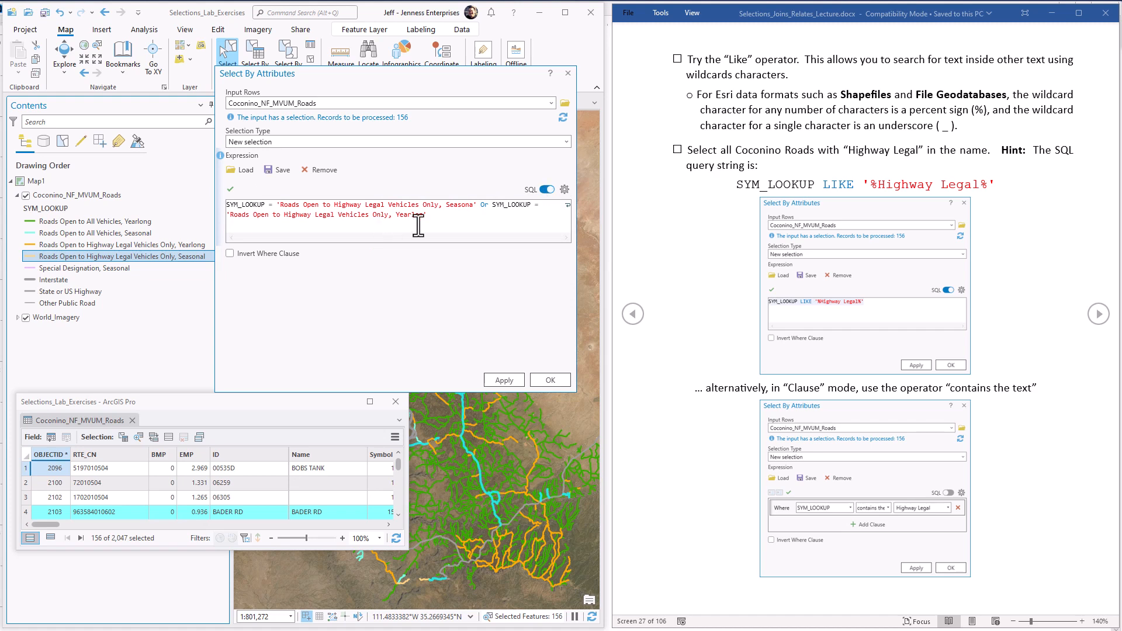
Step: Clear the combined query and build a single clause in clause view: SYM_LOOKUP contains the text Highway Legal
left_click(547, 189)
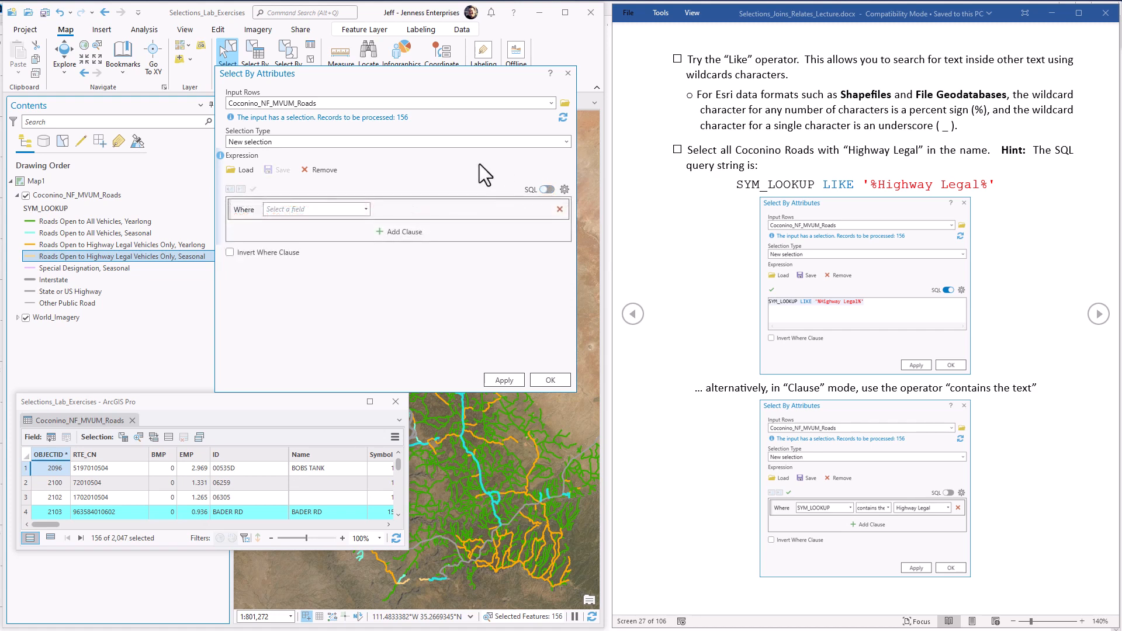
left_click(366, 209)
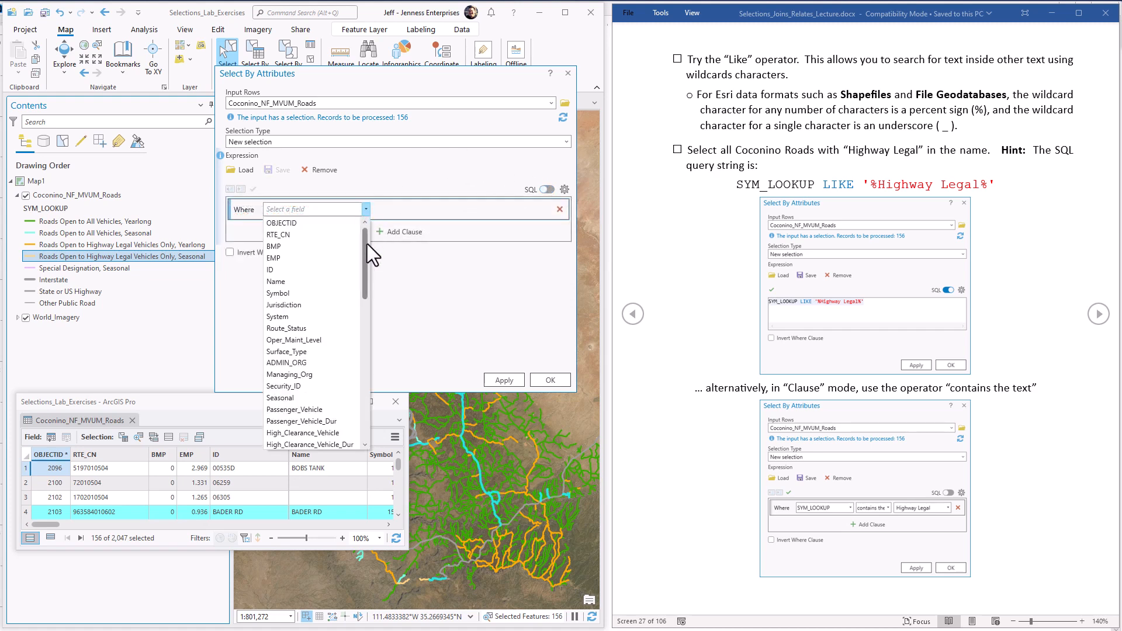
left_click_drag(366, 243, 368, 410)
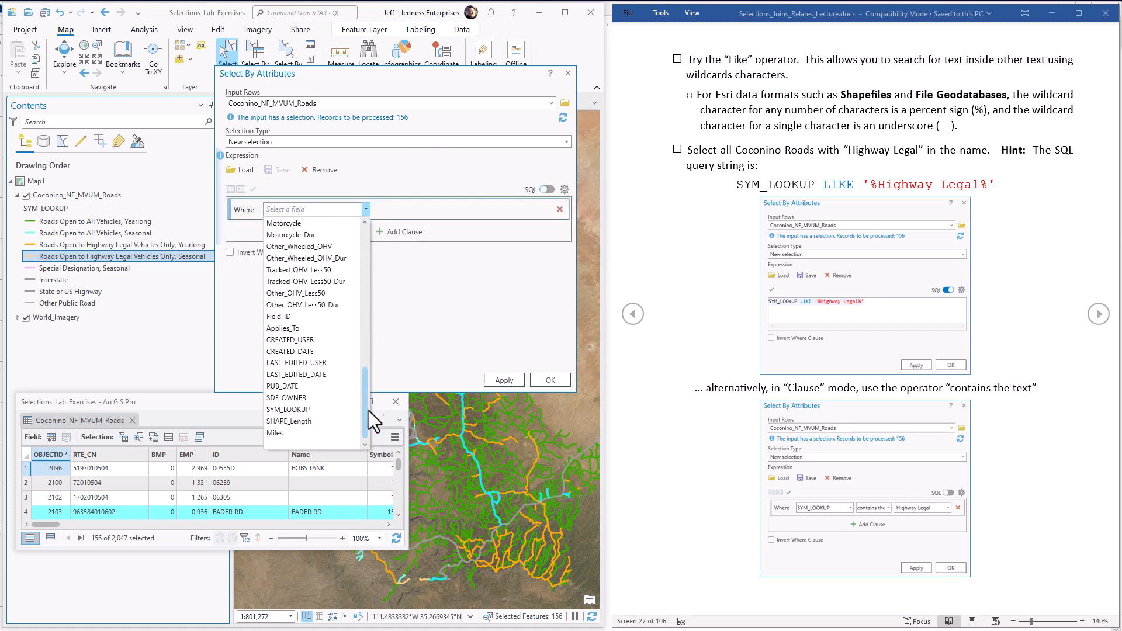
left_click(292, 408)
left_click(439, 209)
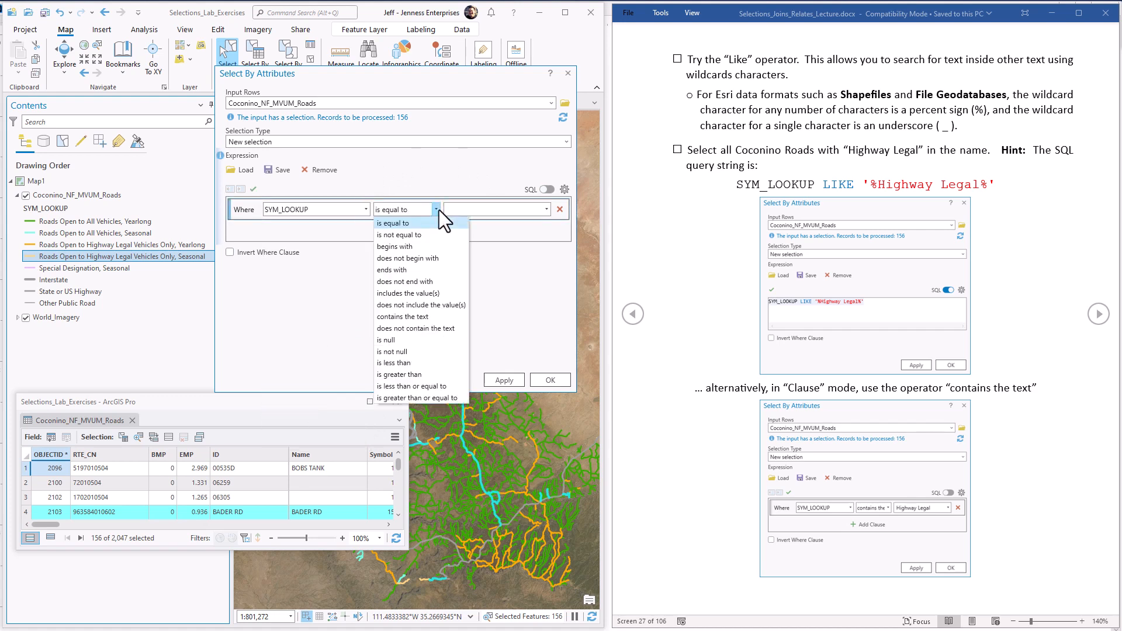
left_click(399, 318)
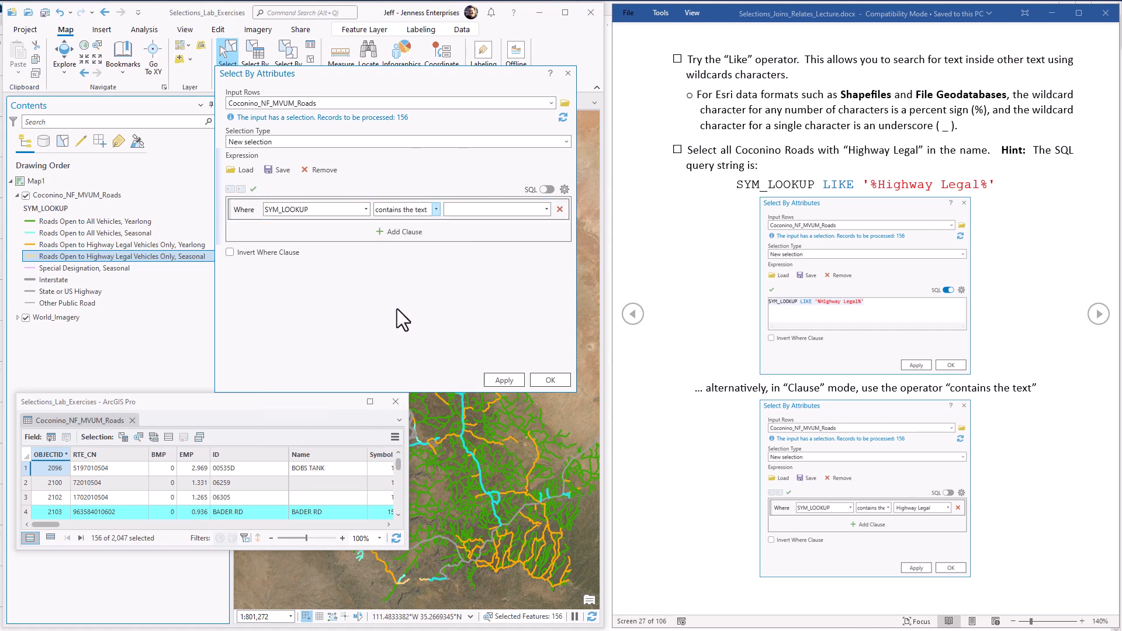
left_click(484, 210)
type("Hi")
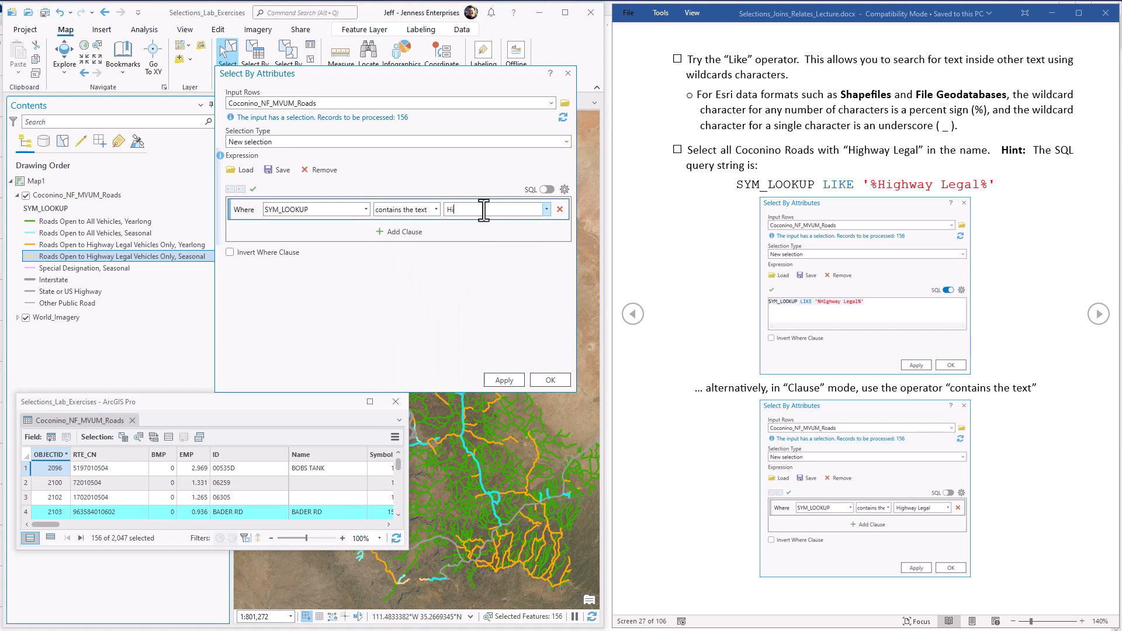
type("ghway Legal")
Step: Show the query as SQL, apply SYM_LOOKUP LIKE '%Highway Legal%' as a new selection, and switch to the lecture document in Word
left_click(546, 190)
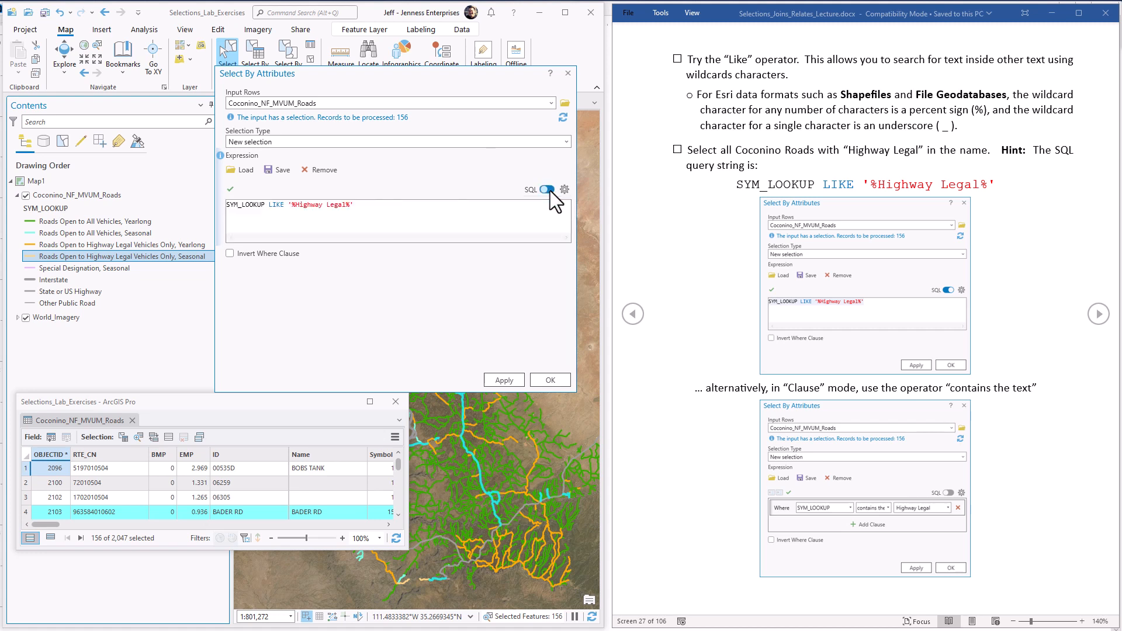
double_click(281, 207)
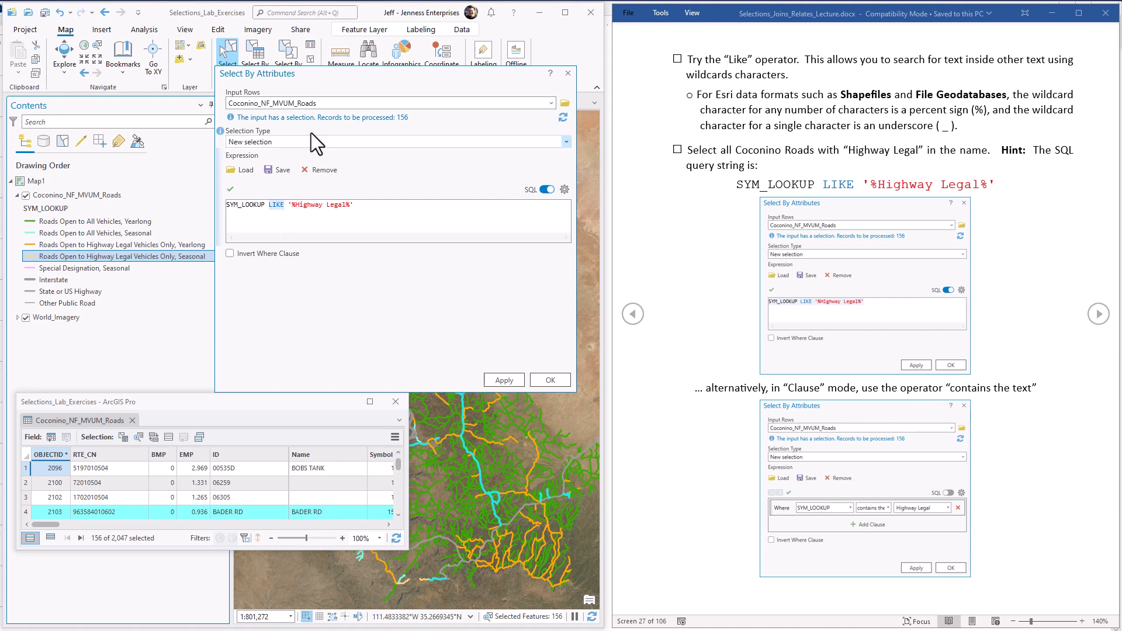
left_click(297, 207)
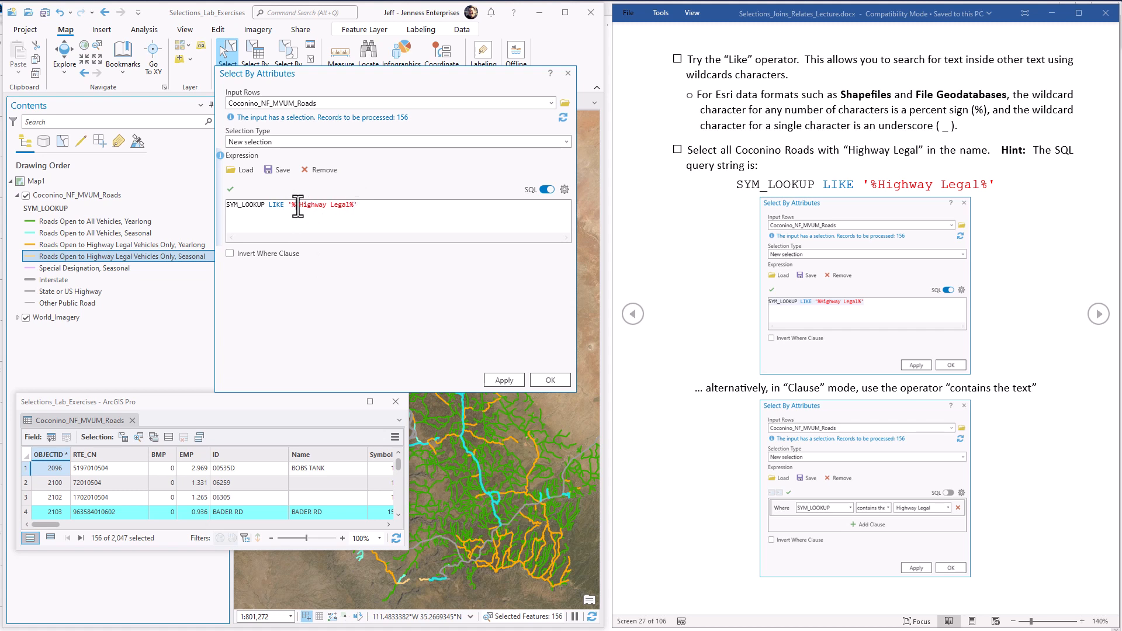
left_click(352, 205)
key("BackSpace")
left_click(514, 380)
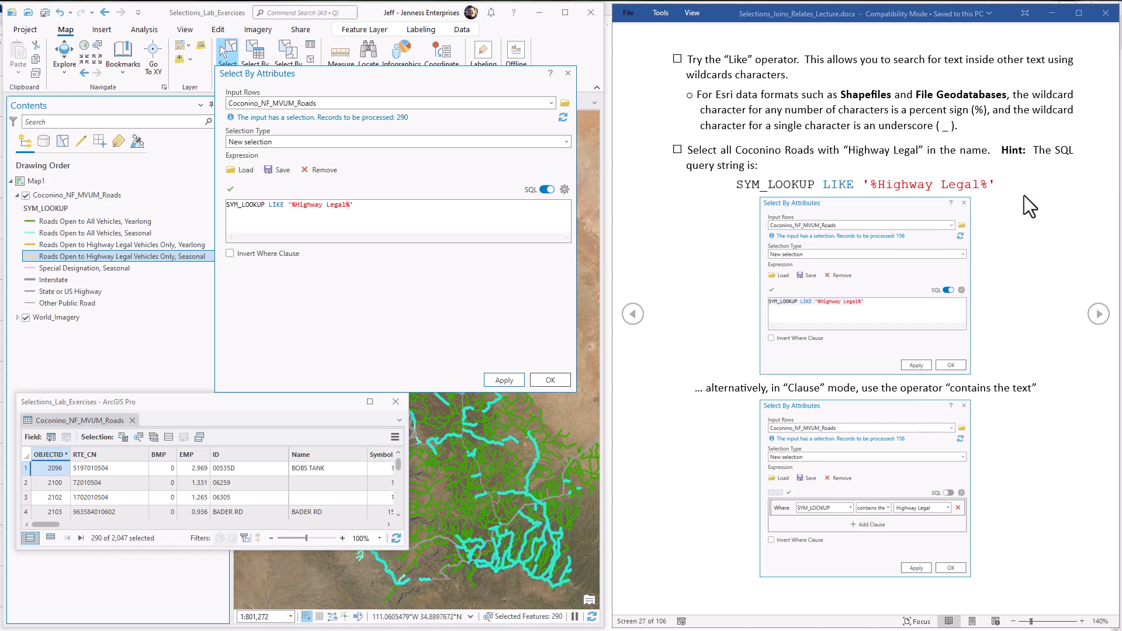
left_click(912, 142)
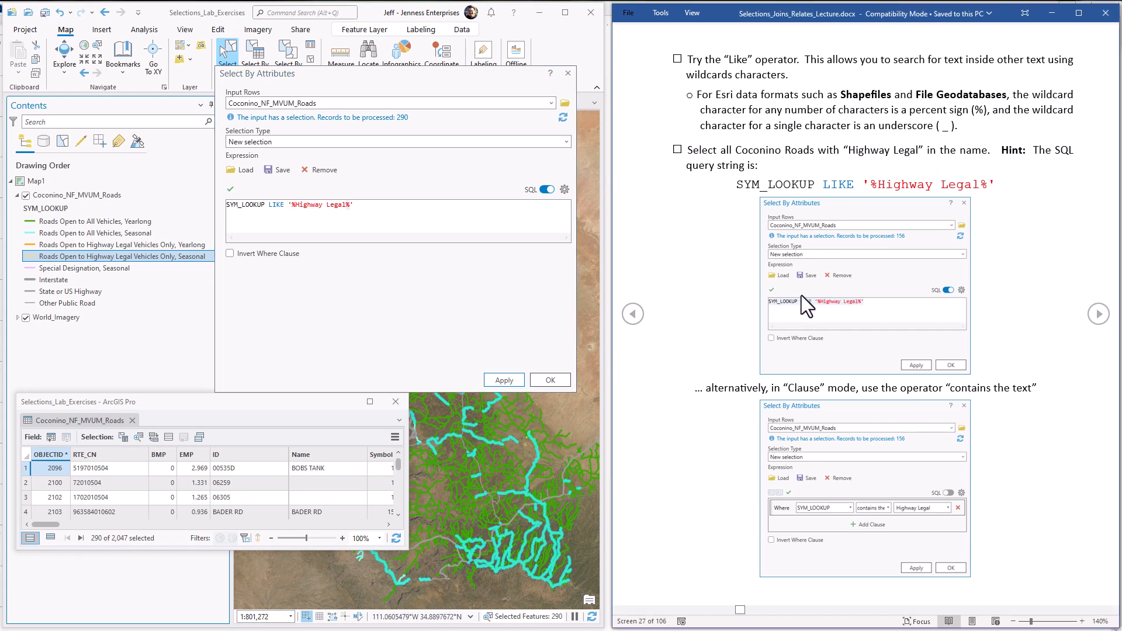
Step: Advance the lecture document to the Statistics Tool section and close the Select By Attributes dialog in ArcGIS Pro
left_click(1098, 314)
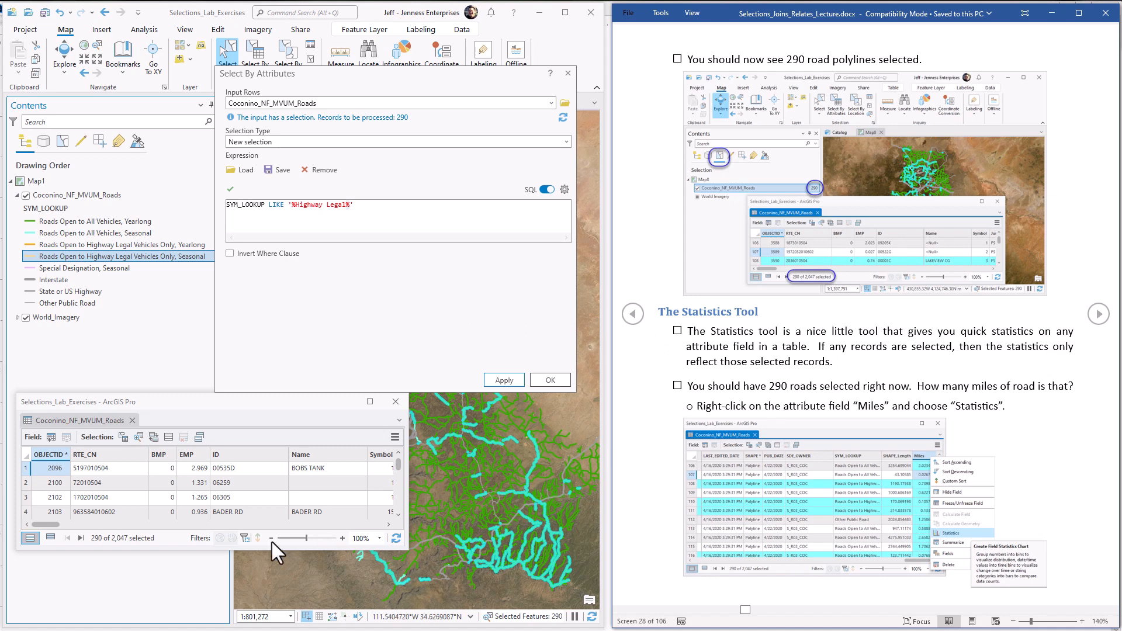
left_click(314, 211)
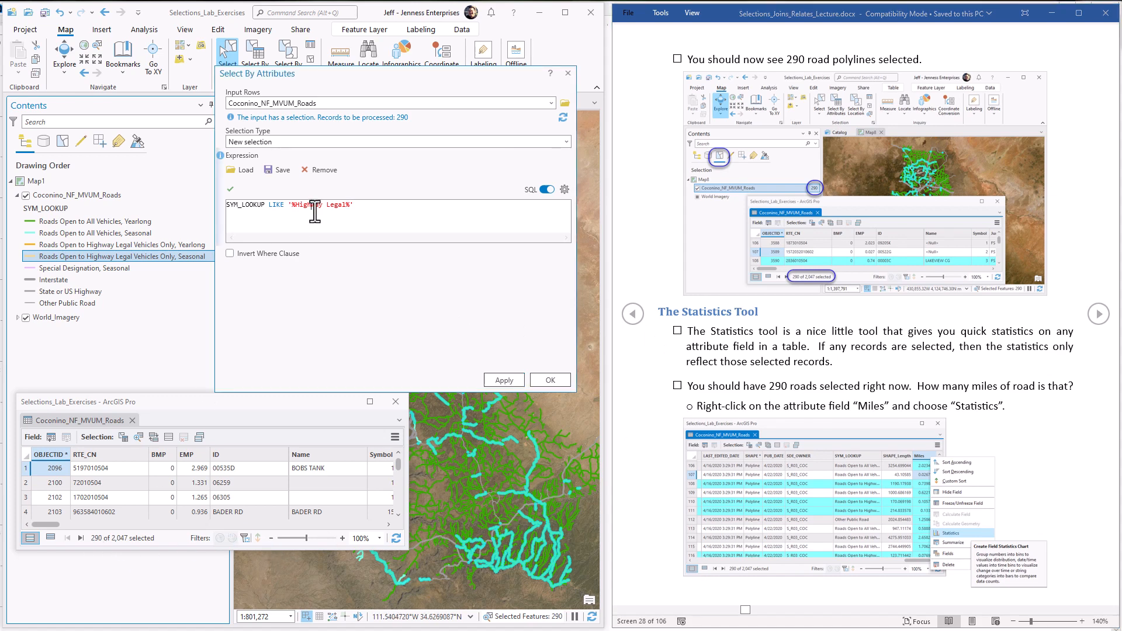
left_click(568, 73)
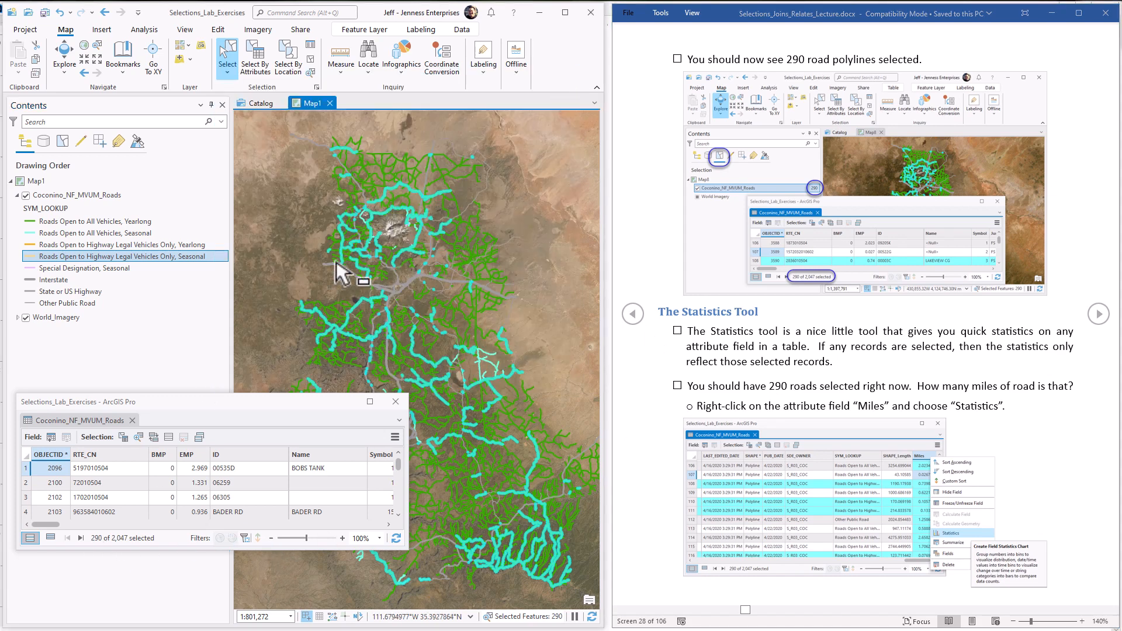
Step: Enlarge the Coconino_NF_MVUM_Roads attribute table and run Statistics on its Miles field
left_click_drag(241, 395, 241, 234)
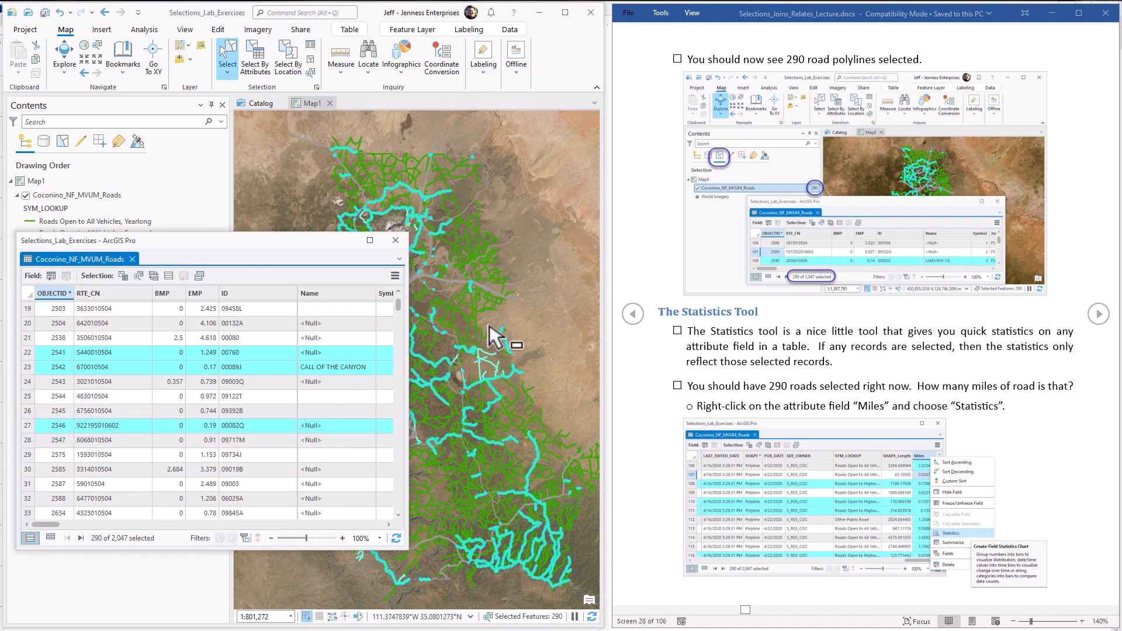
left_click_drag(44, 524, 375, 523)
left_click(370, 292)
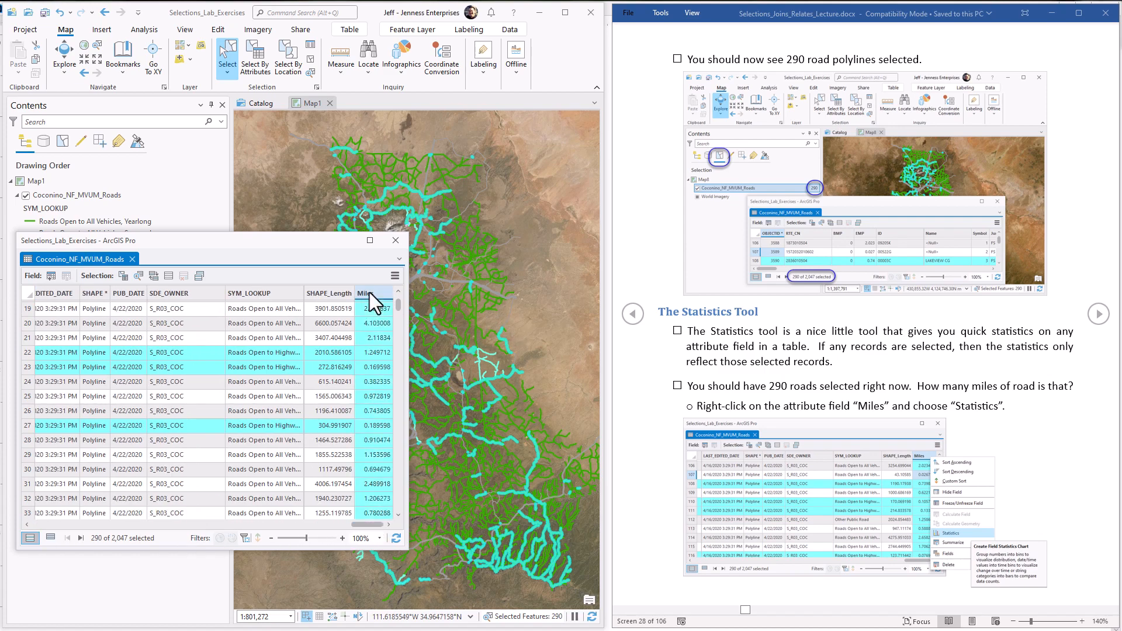
right_click(377, 290)
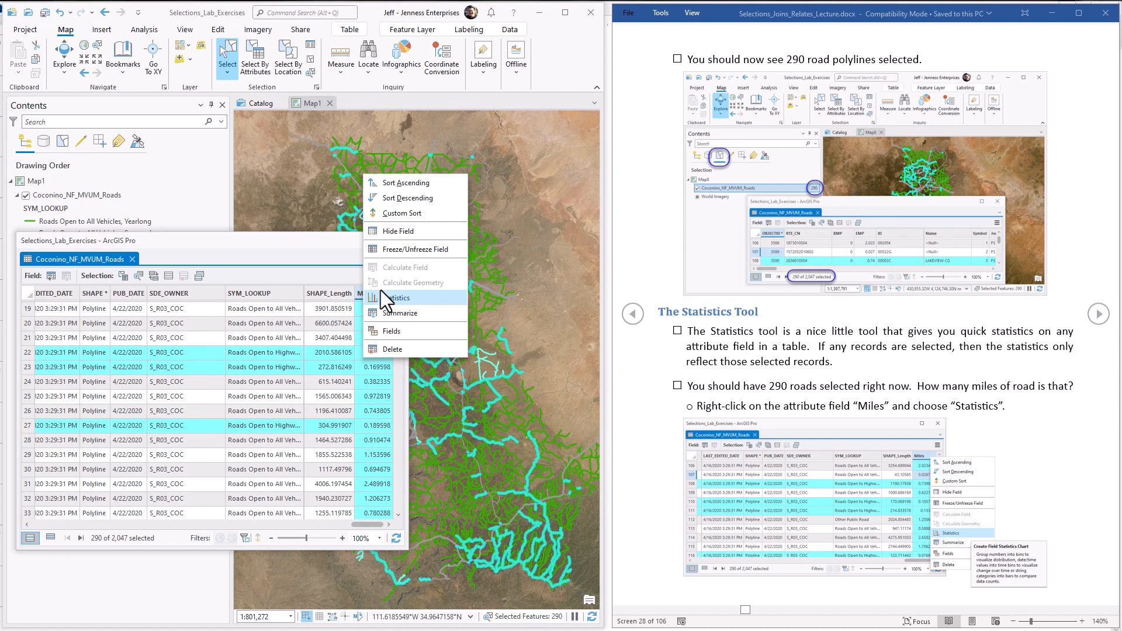
left_click(397, 299)
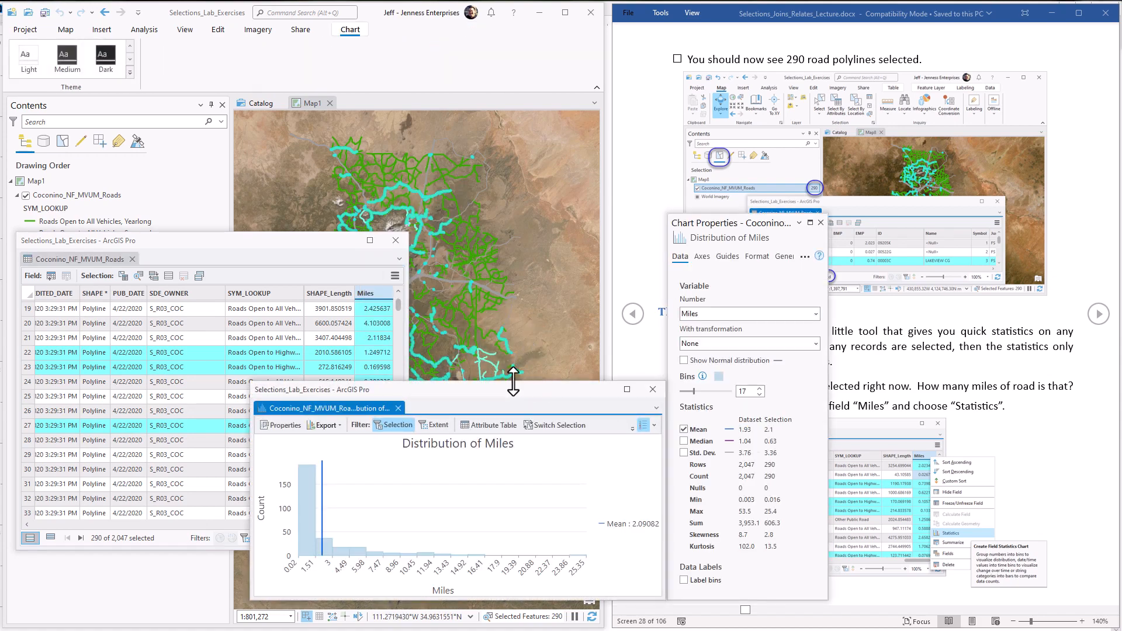
Step: Arrange the attribute table, the Distribution of Miles chart and the Chart Properties window side by side to examine the Miles statistics
left_click_drag(514, 390, 287, 395)
left_click(268, 243)
left_click_drag(268, 243, 275, 76)
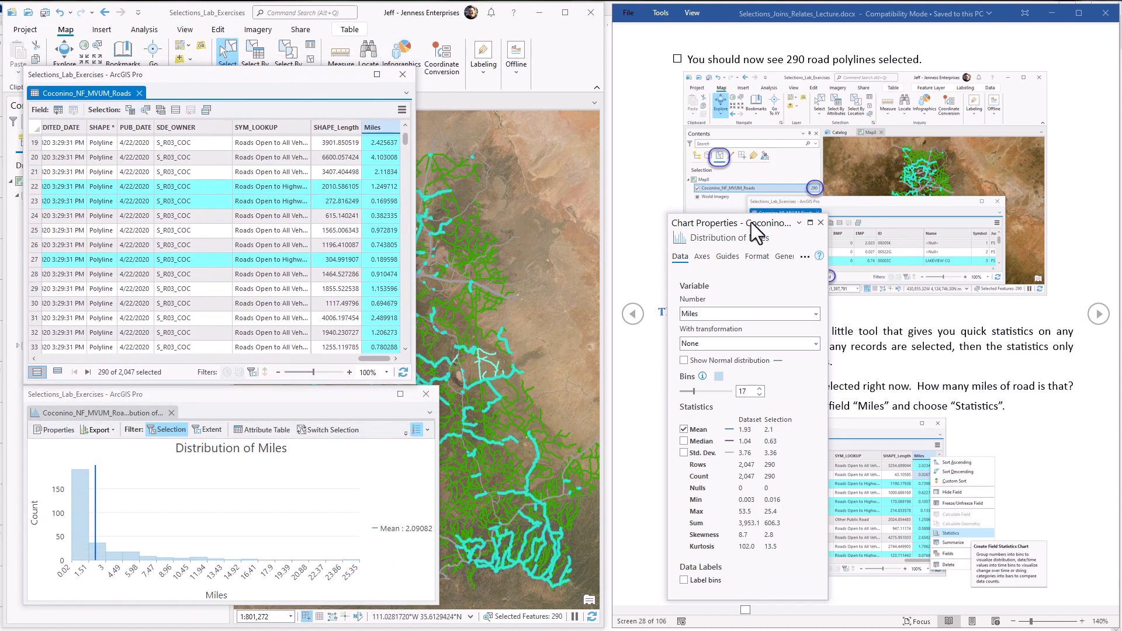
left_click_drag(752, 222, 520, 132)
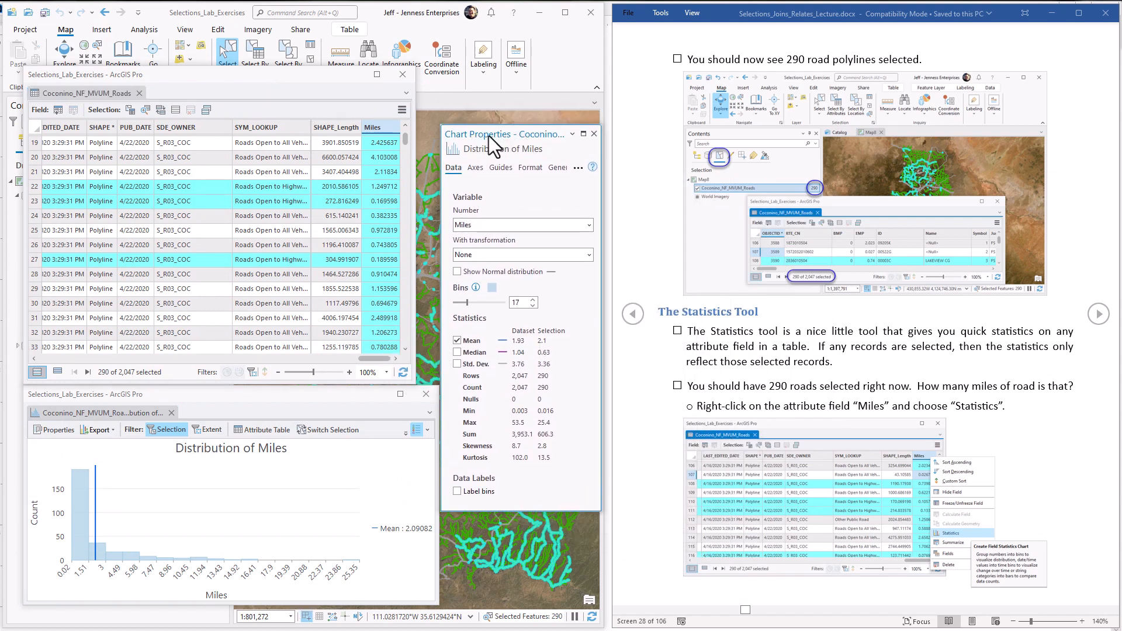
left_click_drag(488, 135, 492, 140)
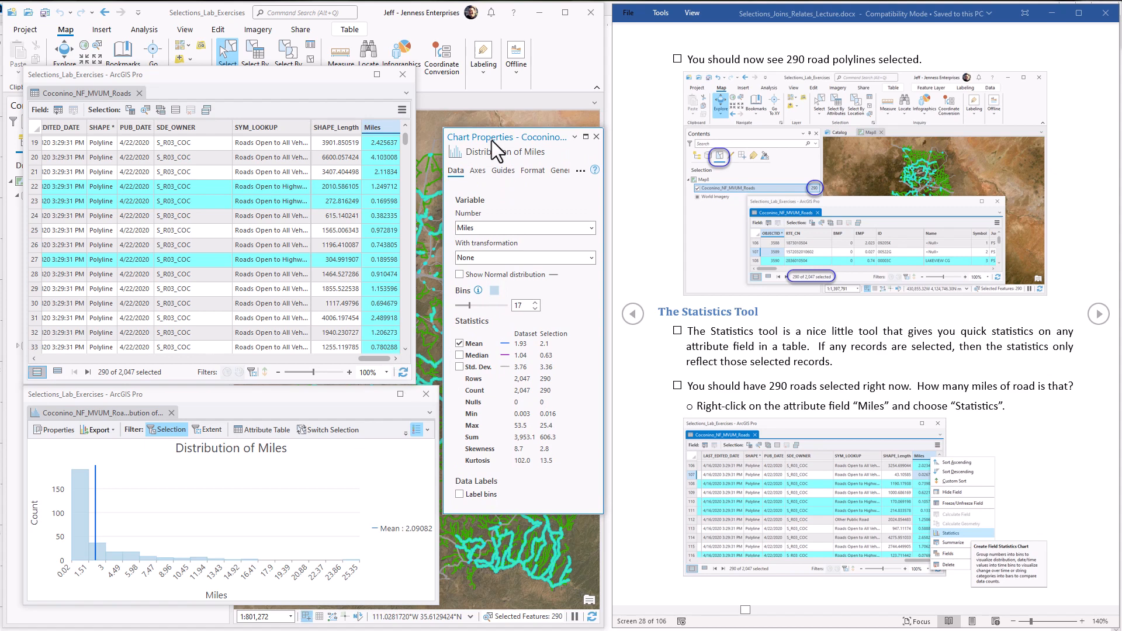
left_click(361, 396)
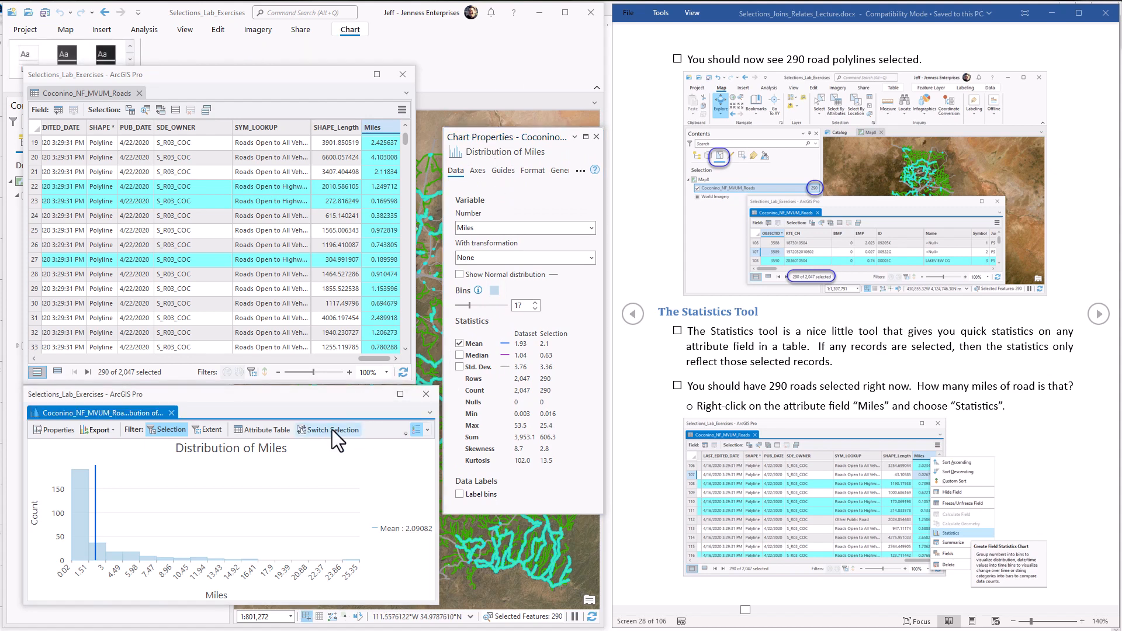
left_click_drag(518, 137, 514, 226)
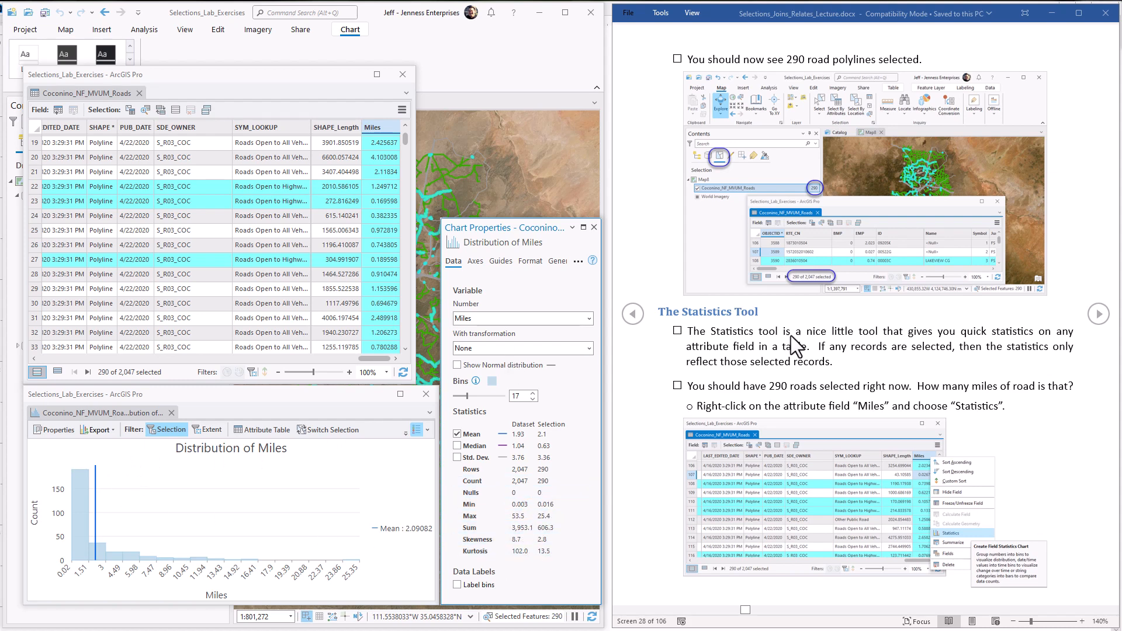
Step: Advance the lecture document to Exporting Selected Records and close the attribute table, Miles chart and Chart Properties windows
left_click(1099, 314)
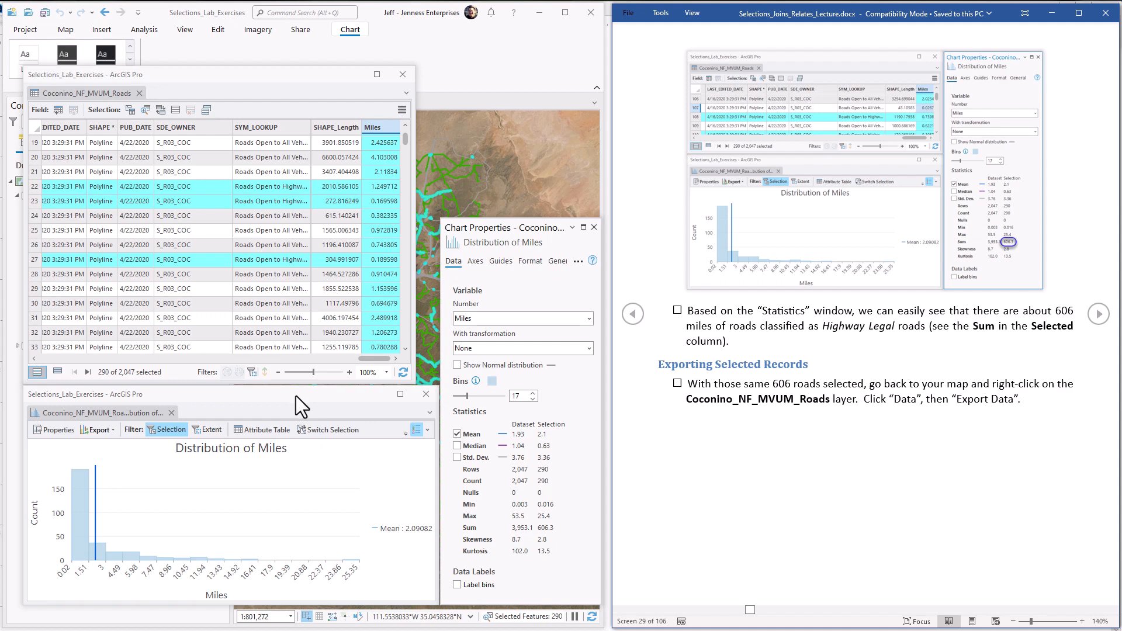
left_click(409, 74)
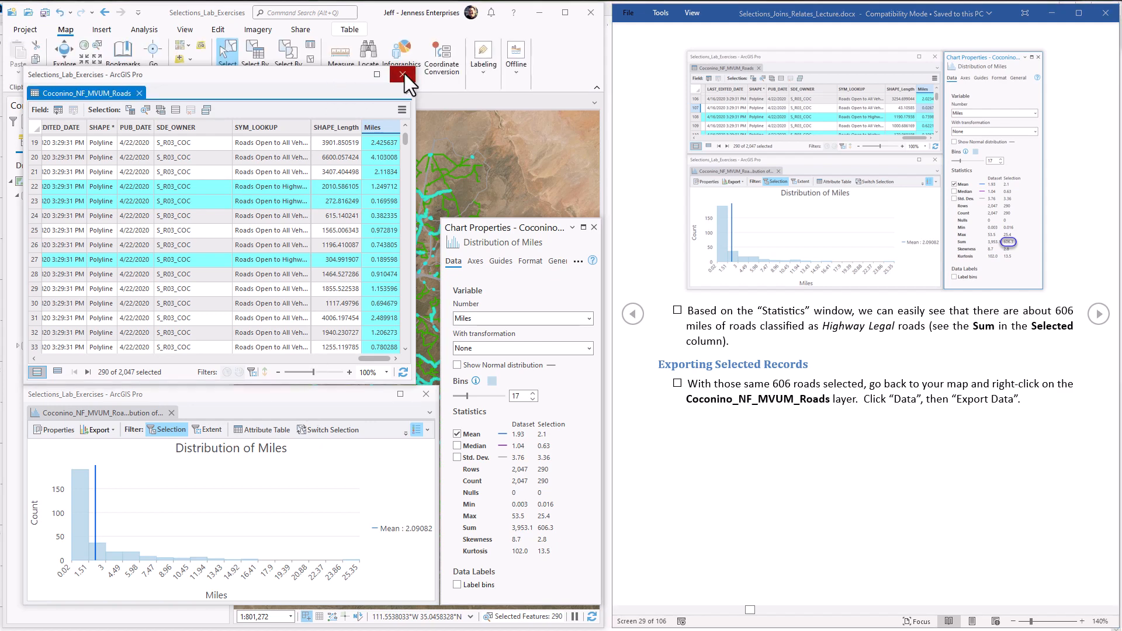
left_click(404, 74)
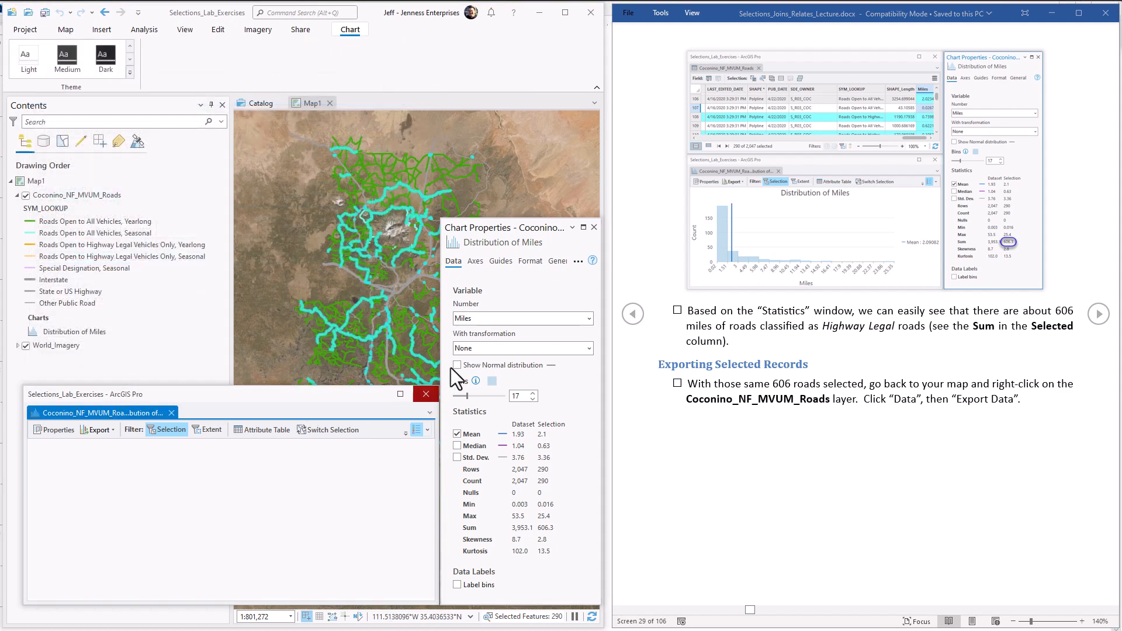
left_click(426, 394)
left_click(594, 227)
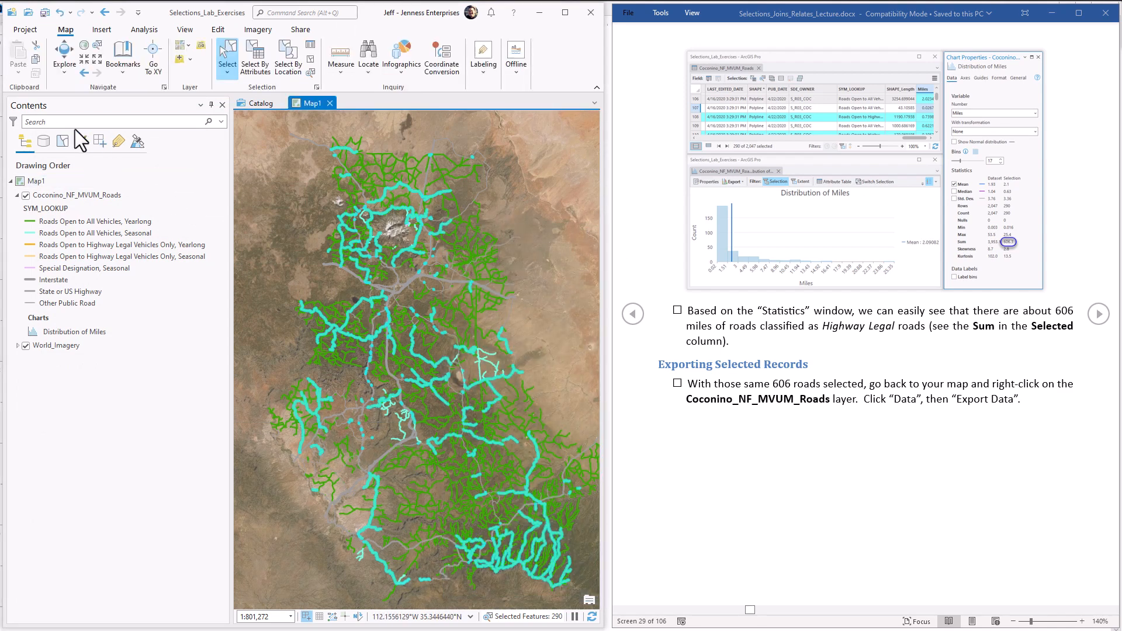
Step: List the map layers by selection and open Export Features for the Coconino_NF_MVUM_Roads layer
left_click(63, 140)
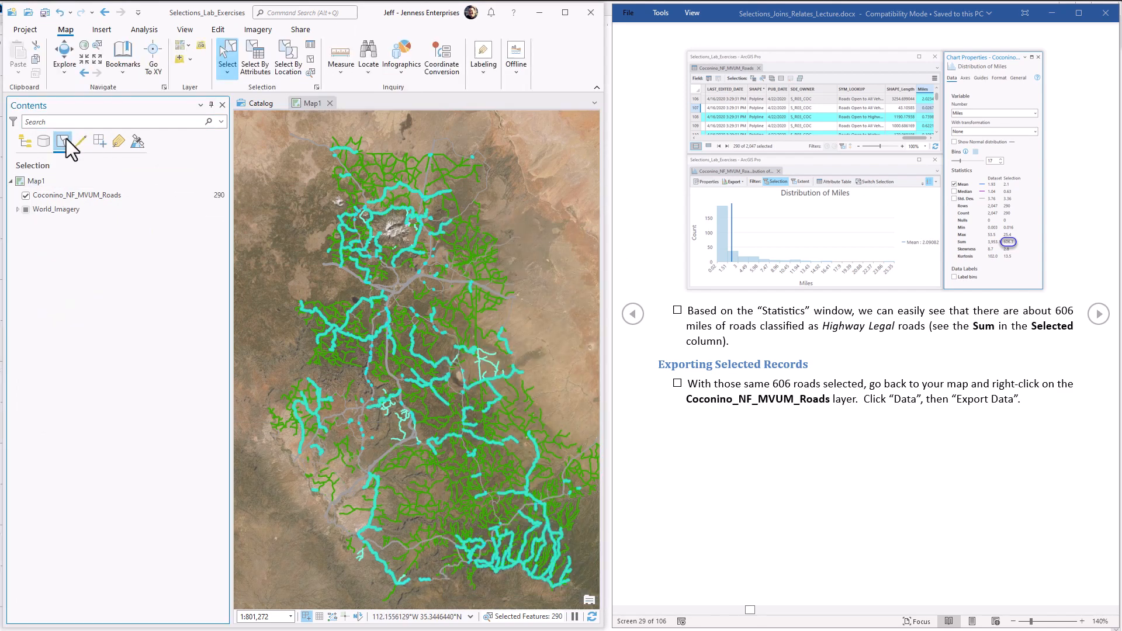
right_click(126, 197)
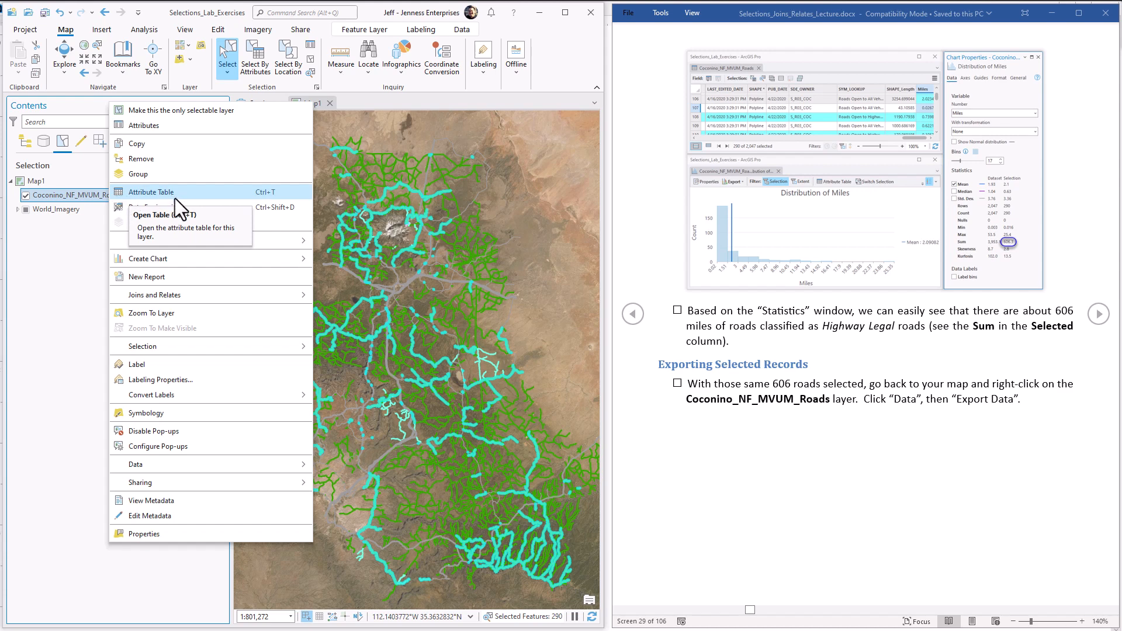
mouse_move(180, 464)
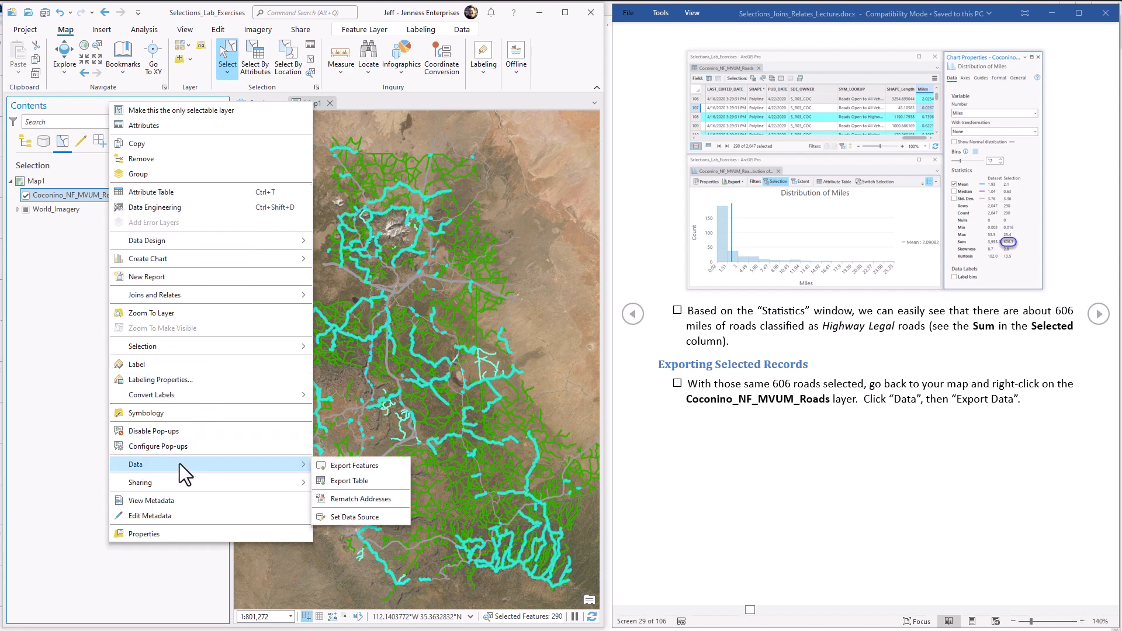
left_click(349, 466)
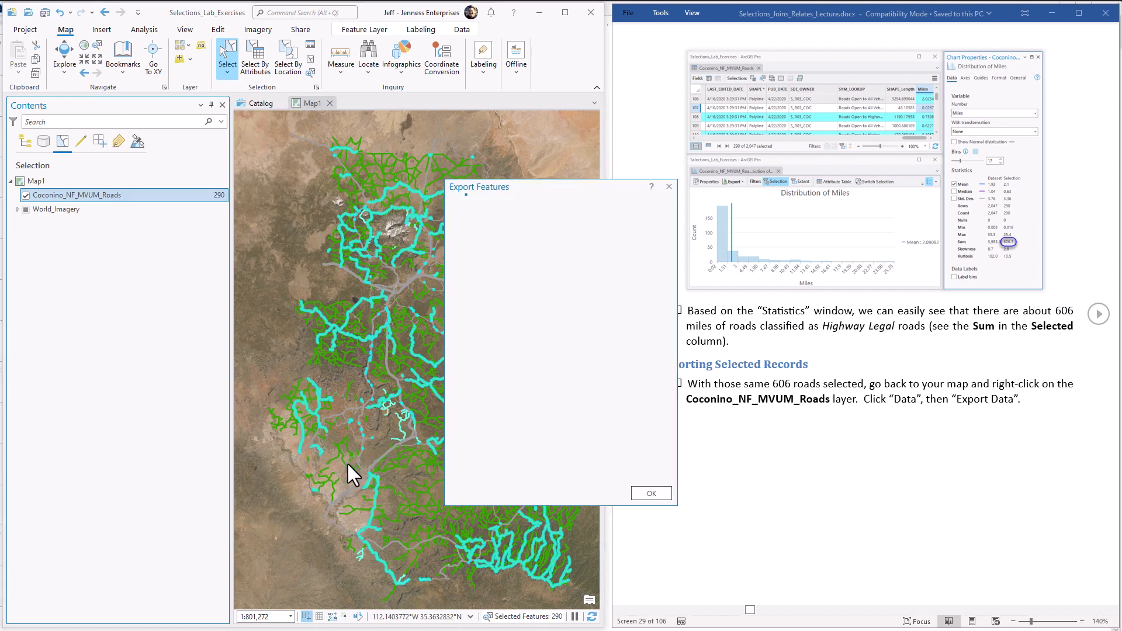
Step: Export the selected roads to a feature class named Coconino_NF_MV_Highway_Legal in Selections_Lab_Exercises.gdb
left_click_drag(556, 188, 426, 191)
left_click(452, 276)
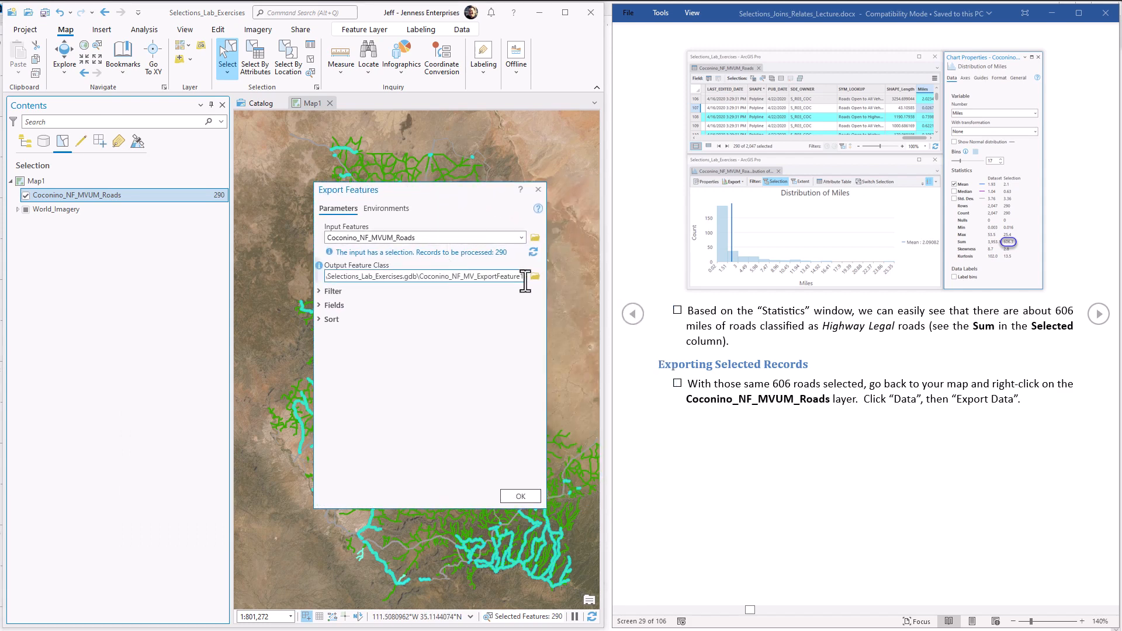
left_click_drag(476, 276, 538, 276)
type("Hiwh")
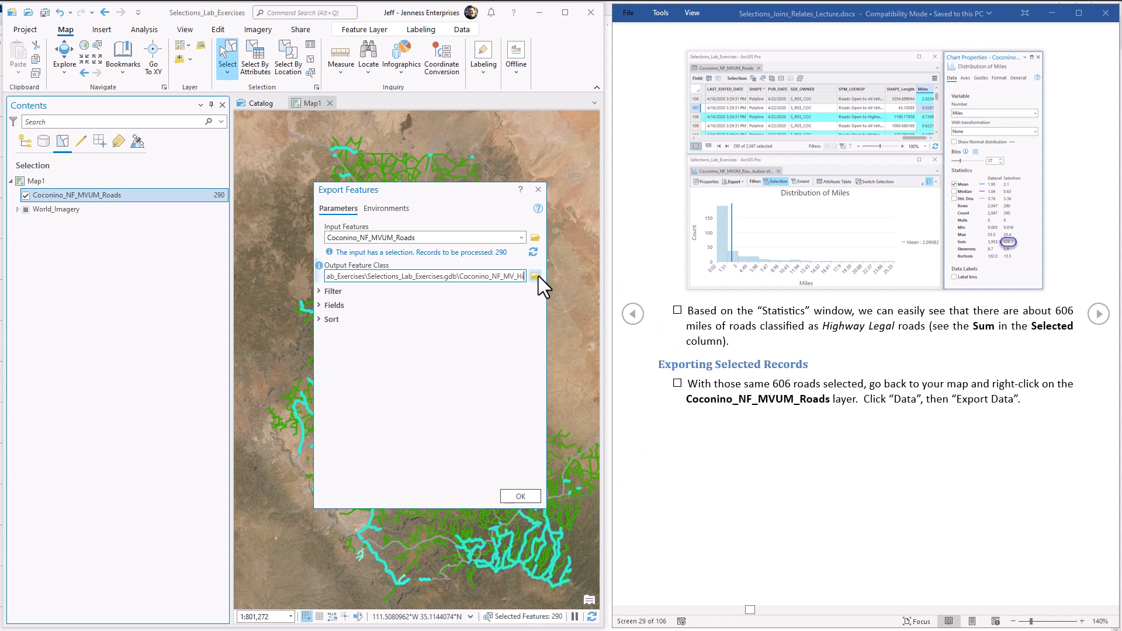
key("BackSpace")
key("BackSpace")
type("ghwa")
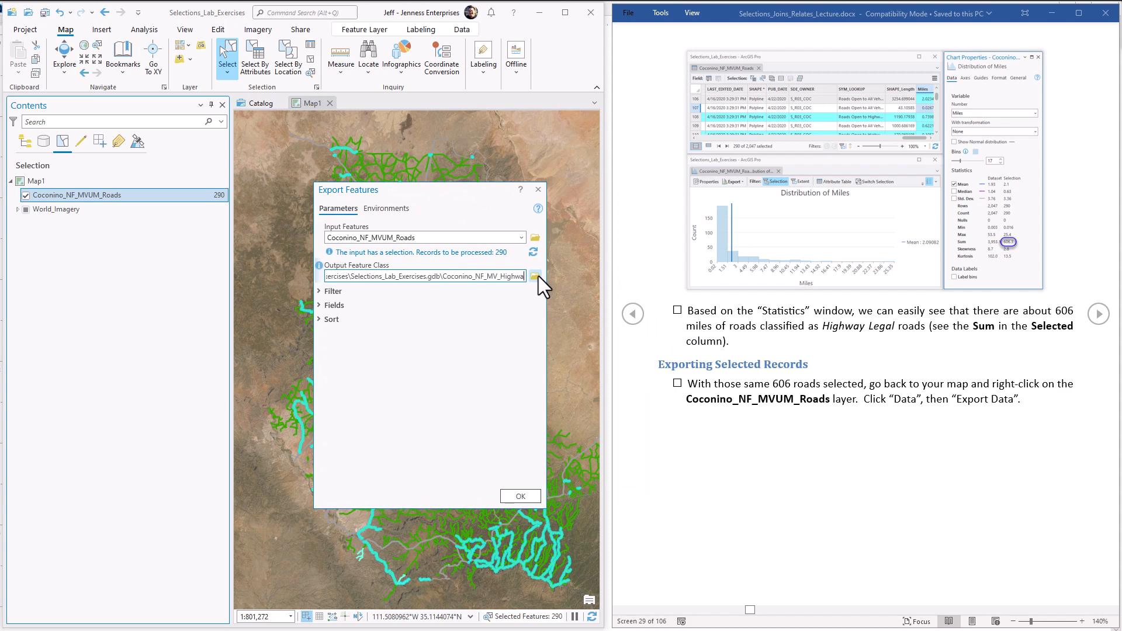
type("y_Legal")
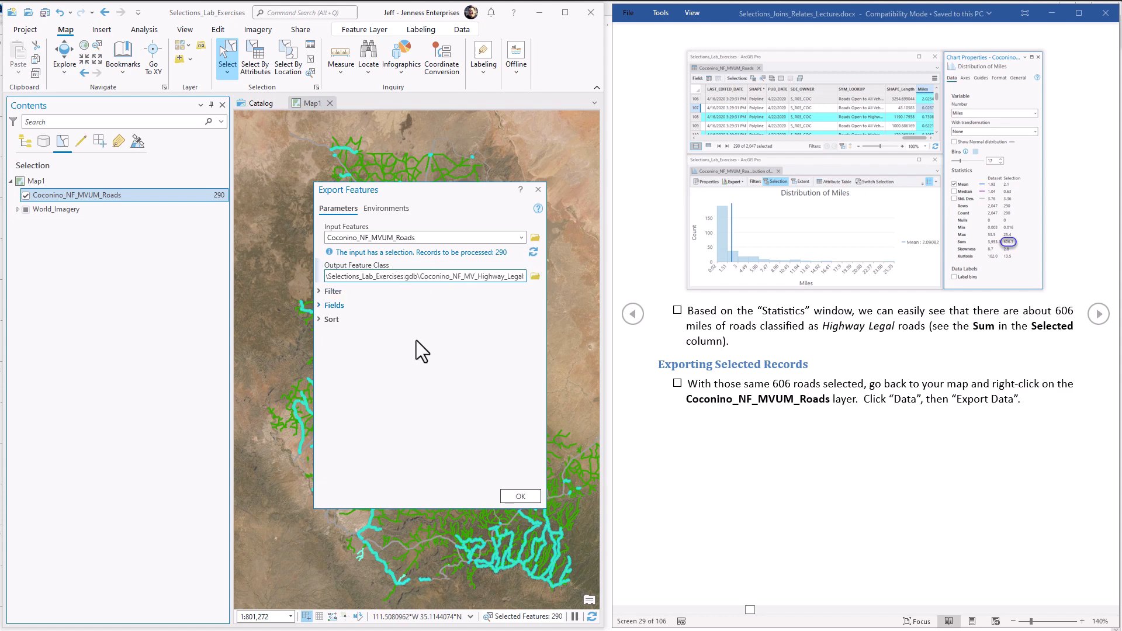
left_click(520, 494)
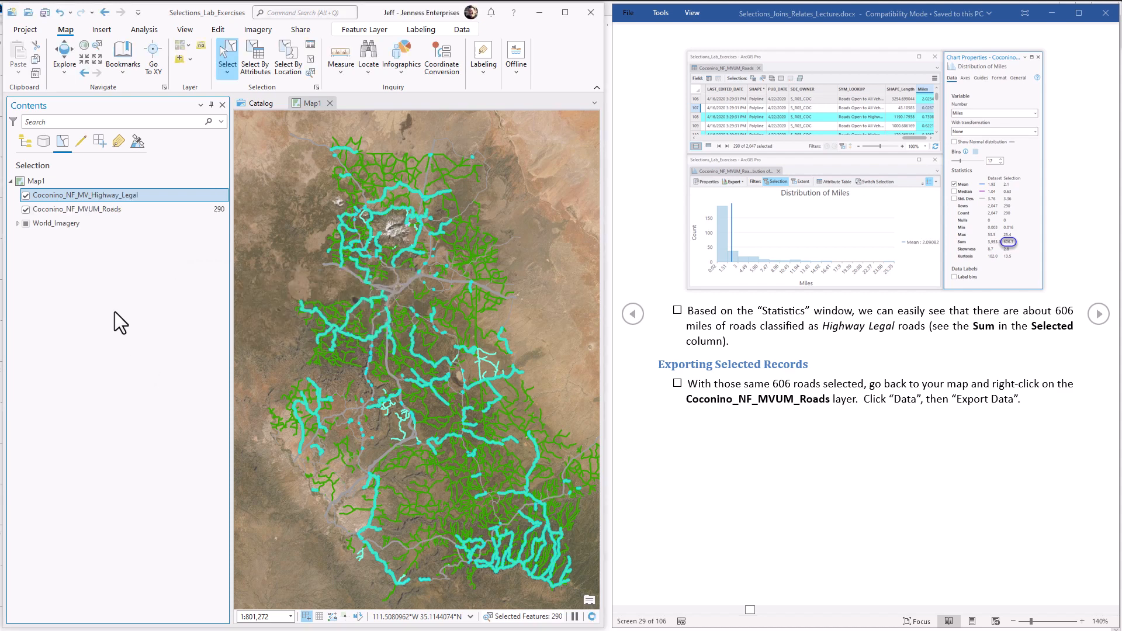
Step: List the layers by drawing order, hide Coconino_NF_MVUM_Roads to view only the exported roads, and advance the lecture document
left_click(26, 141)
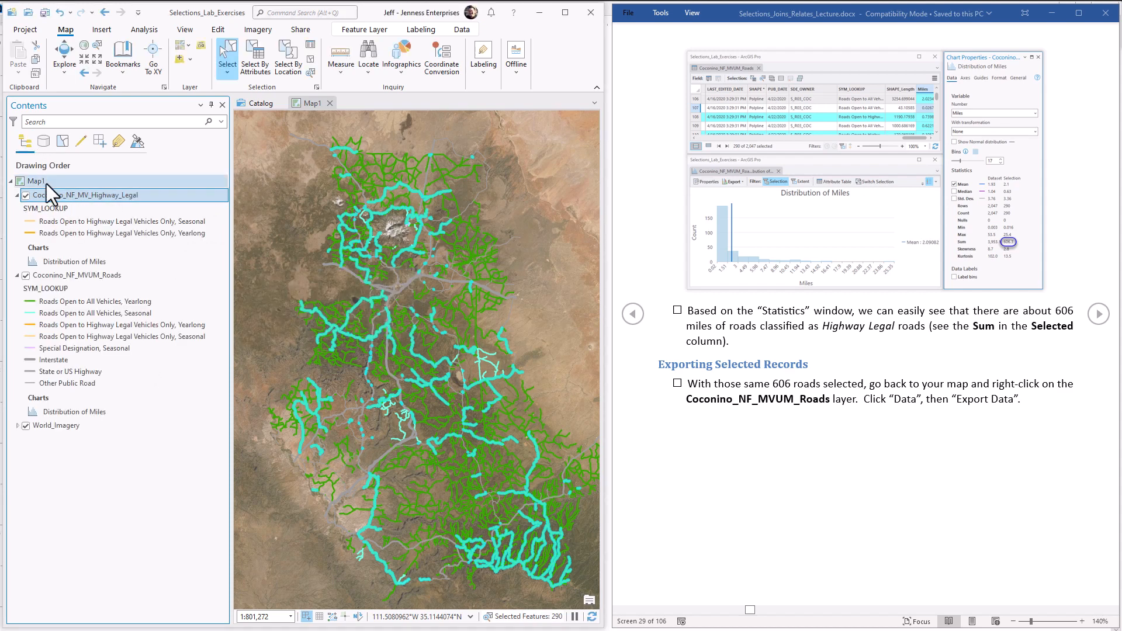
left_click(25, 275)
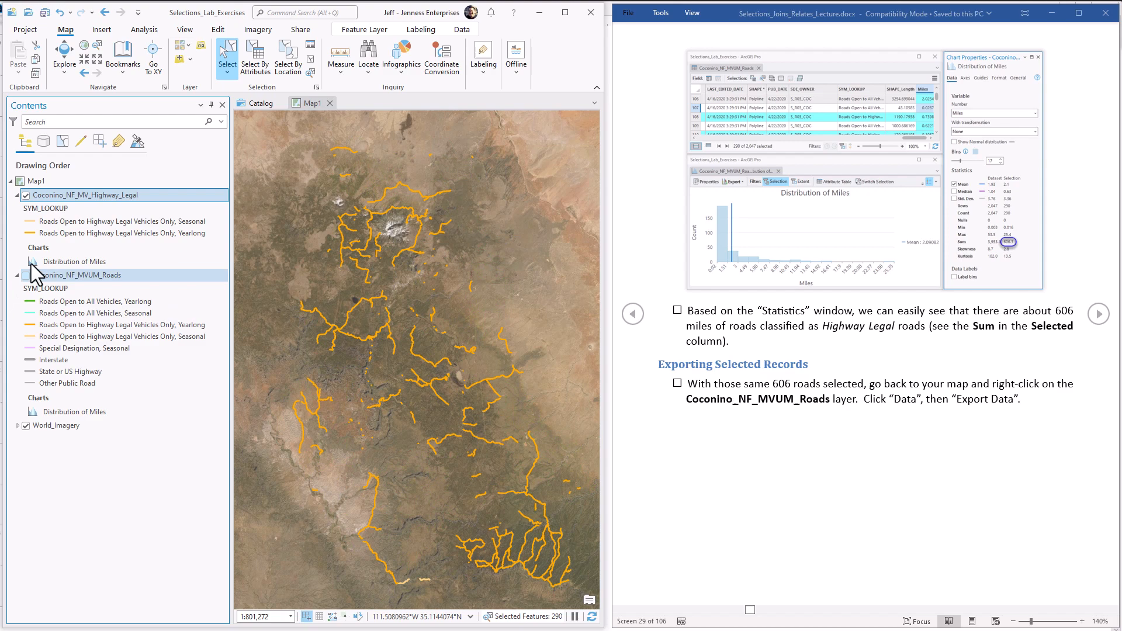
left_click(83, 195)
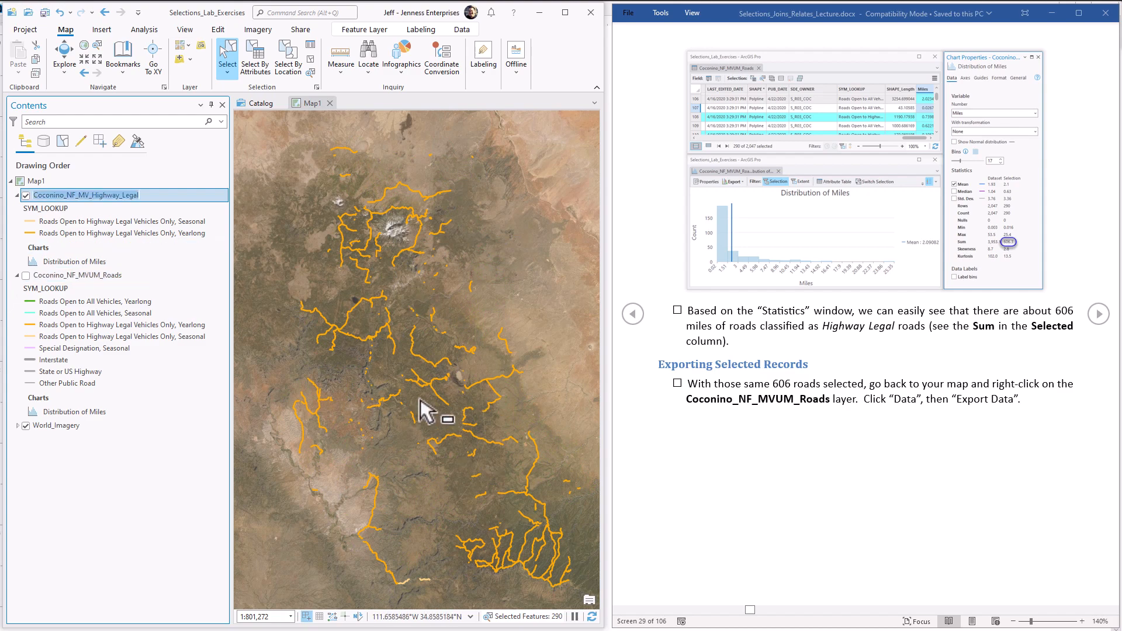
left_click(1099, 314)
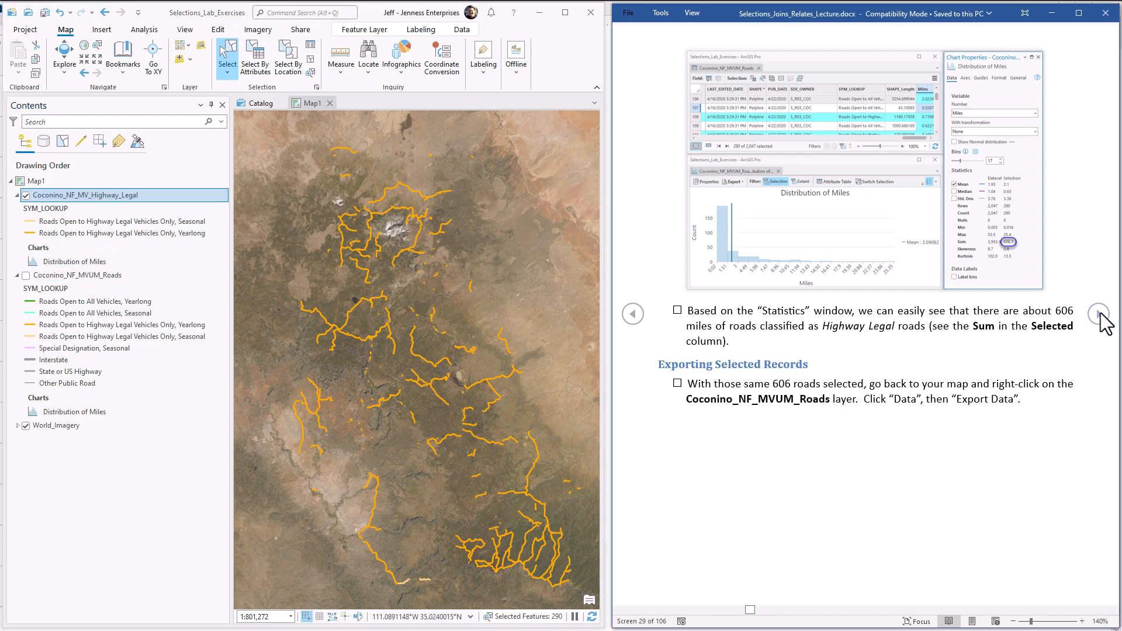